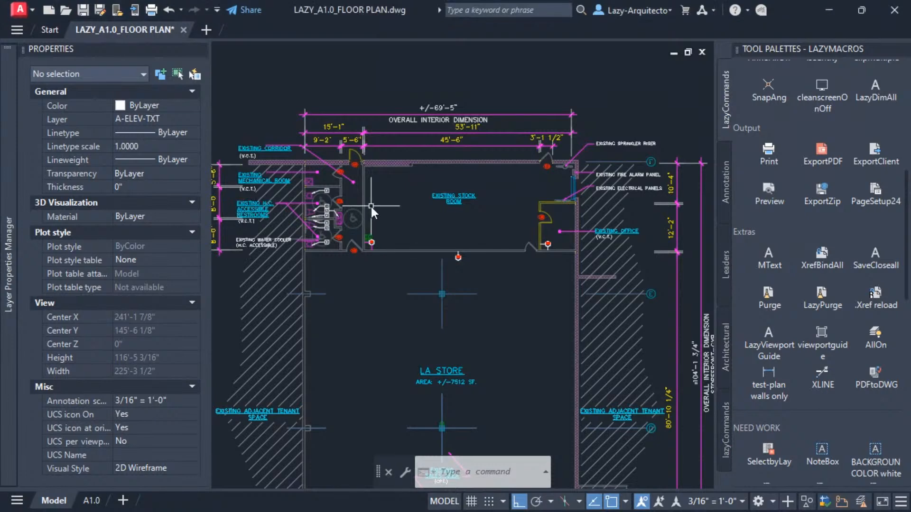
# Examine the restroom keynotes in the upper reference plan and the matching restroom area in the lower floor plan.
pyautogui.moveTo(417, 218); pyautogui.dragTo(431, 191, button='middle')
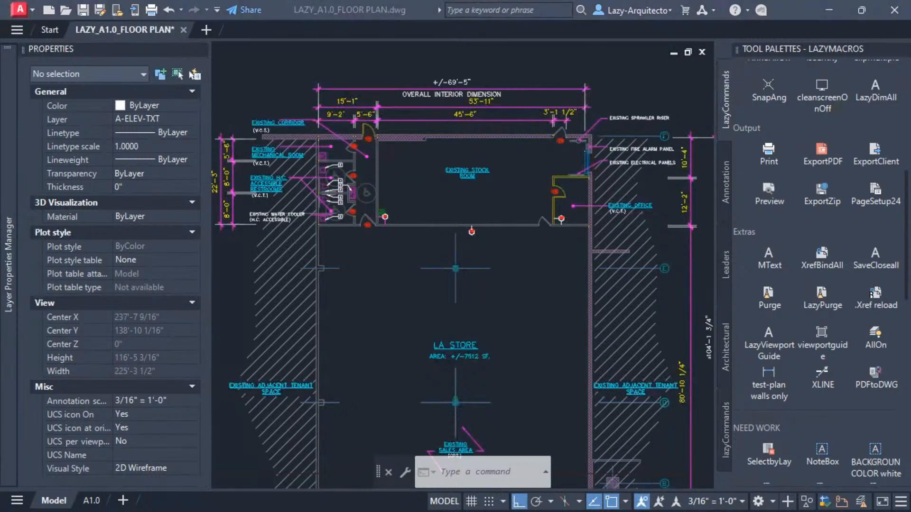
pyautogui.click(453, 207)
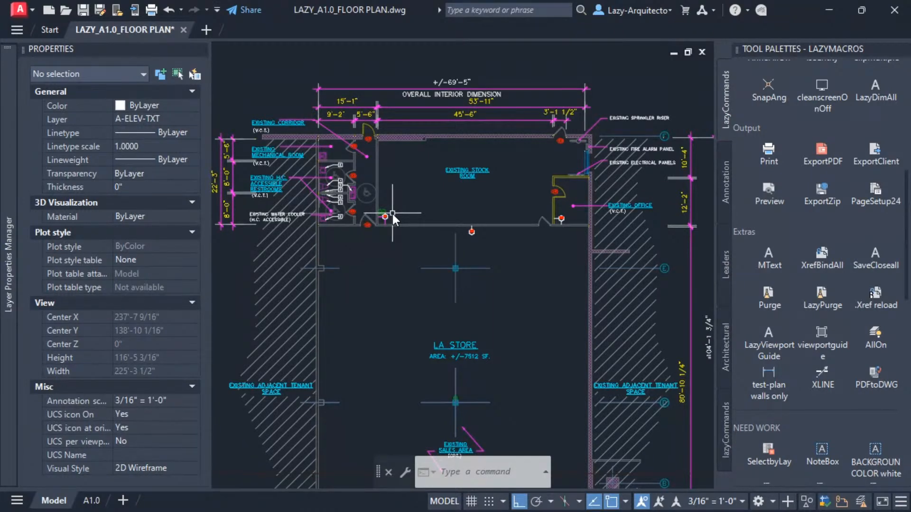
pyautogui.scroll(2, 301, 189)
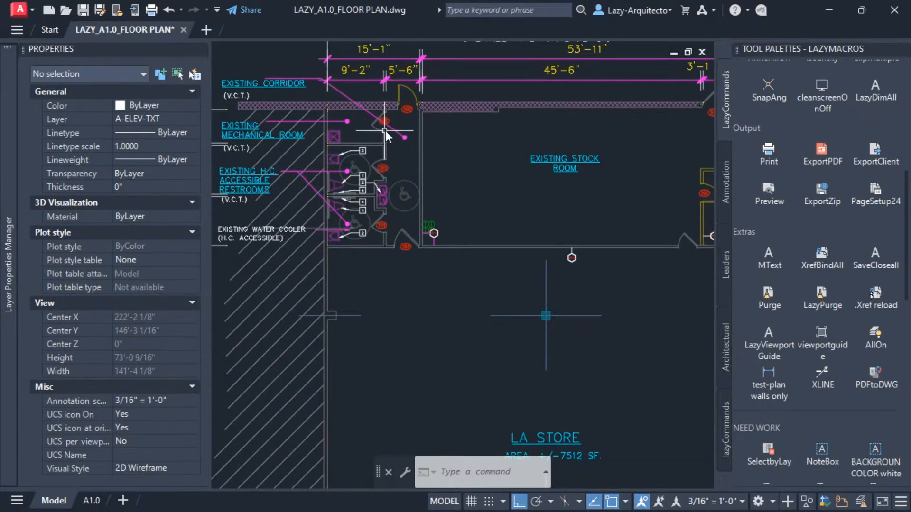
pyautogui.scroll(-6, 385, 137)
pyautogui.moveTo(410, 330); pyautogui.dragTo(418, 208, button='middle')
pyautogui.scroll(2, 329, 326)
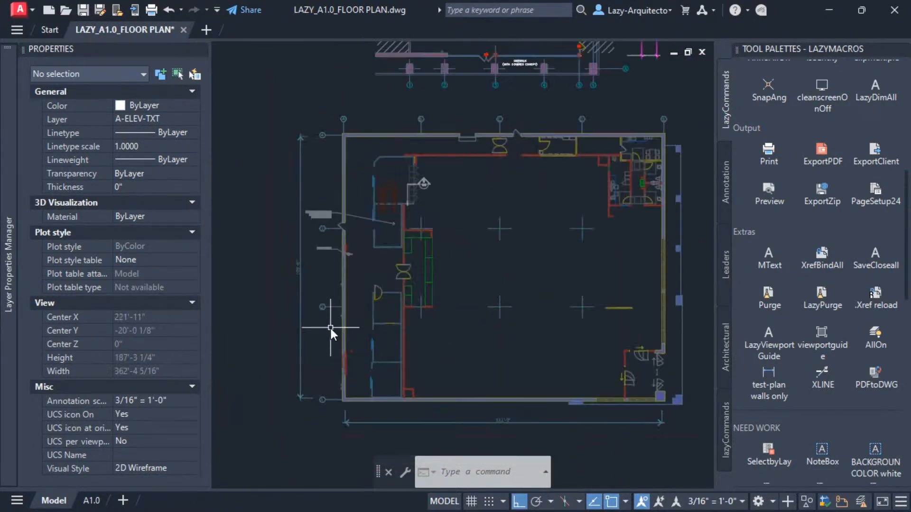
pyautogui.moveTo(520, 210); pyautogui.dragTo(464, 245, button='middle')
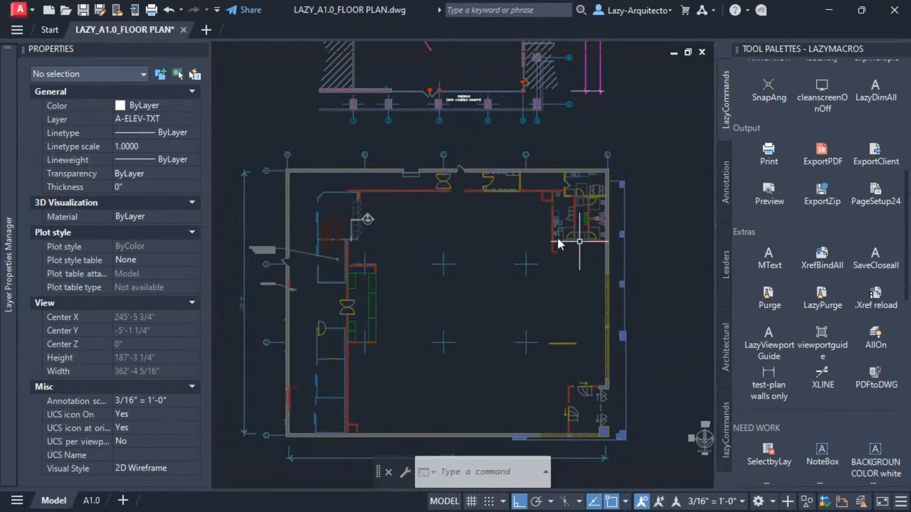
pyautogui.moveTo(441, 184); pyautogui.dragTo(424, 391, button='middle')
pyautogui.moveTo(393, 215); pyautogui.dragTo(422, 304, button='middle')
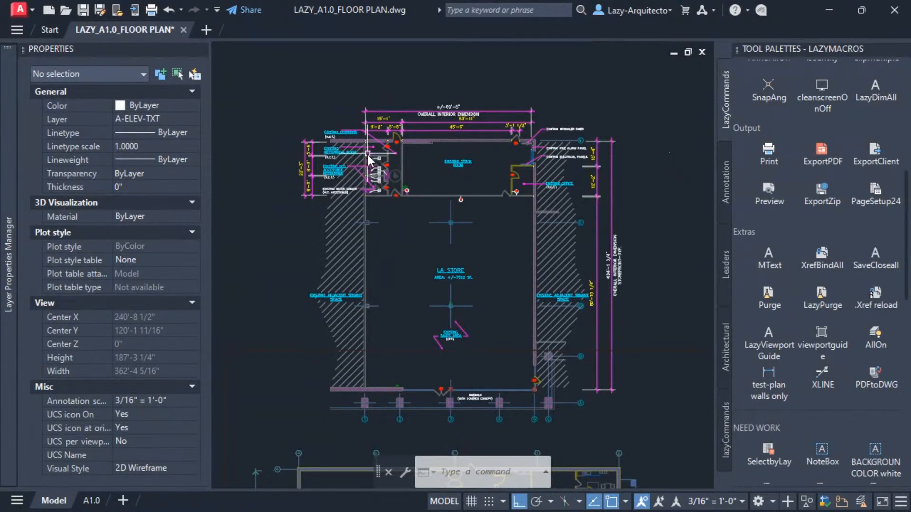
pyautogui.moveTo(485, 339); pyautogui.dragTo(477, 131, button='middle')
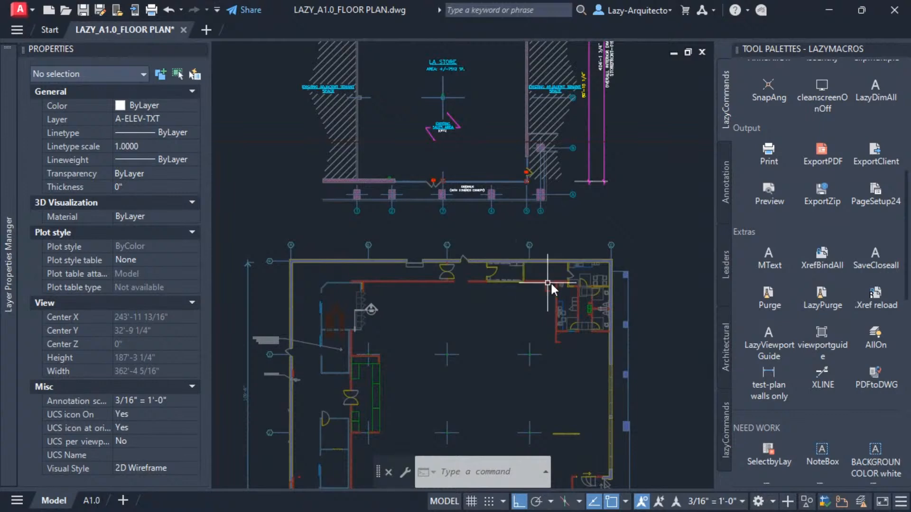
pyautogui.scroll(8, 619, 308)
pyautogui.moveTo(541, 199); pyautogui.dragTo(518, 132, button='middle')
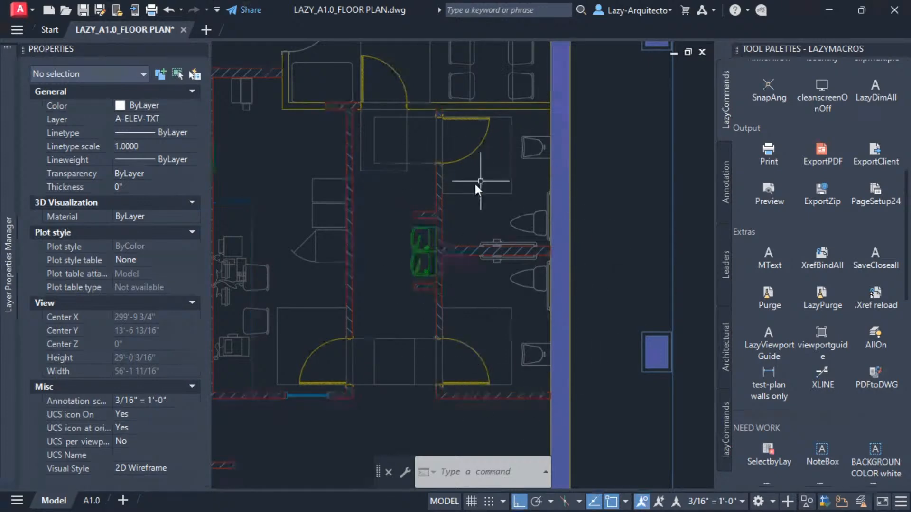
pyautogui.scroll(-6, 562, 369)
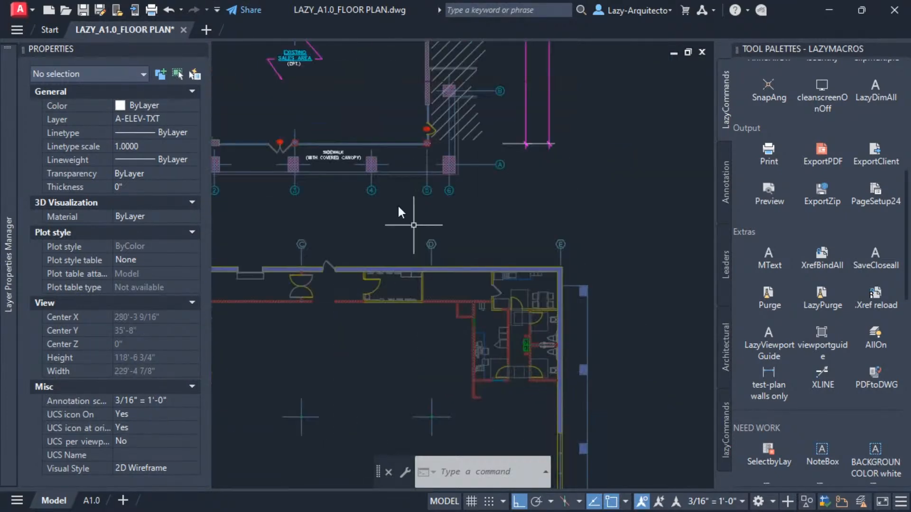
pyautogui.scroll(6, 407, 182)
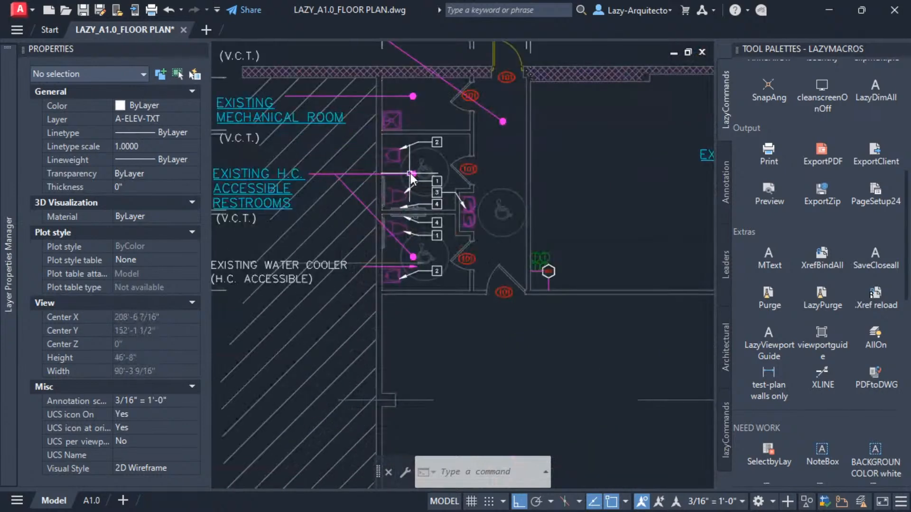
# Try to move the restroom keynote callouts from a restroom wall corner to a wall corner in the lower floor plan.
pyautogui.click(346, 105)
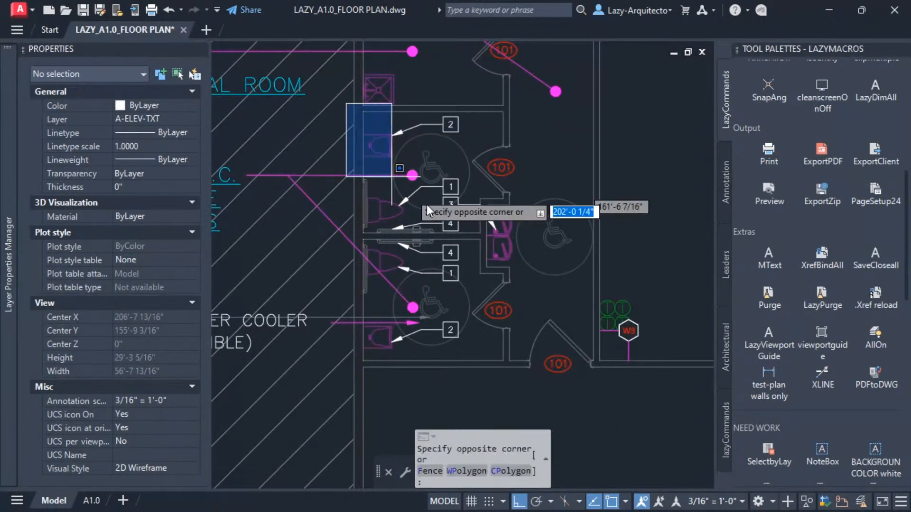
pyautogui.click(522, 380)
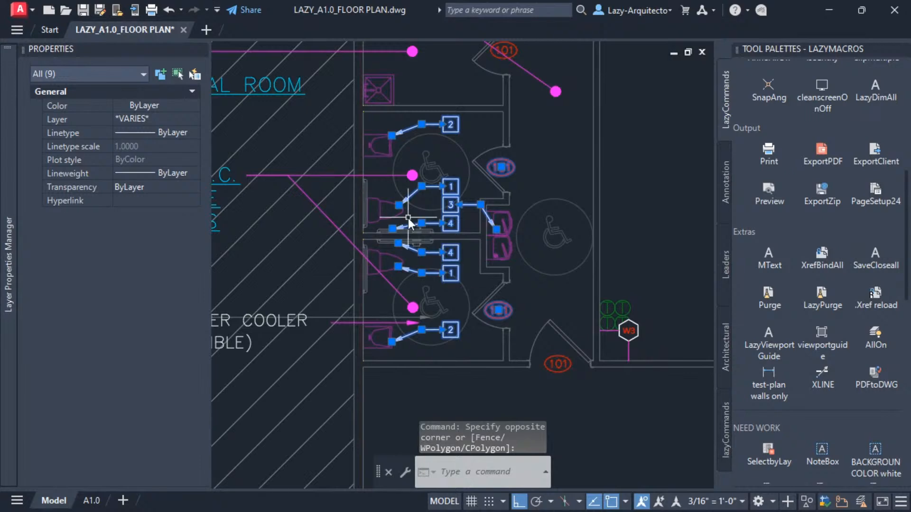
pyautogui.write('M')
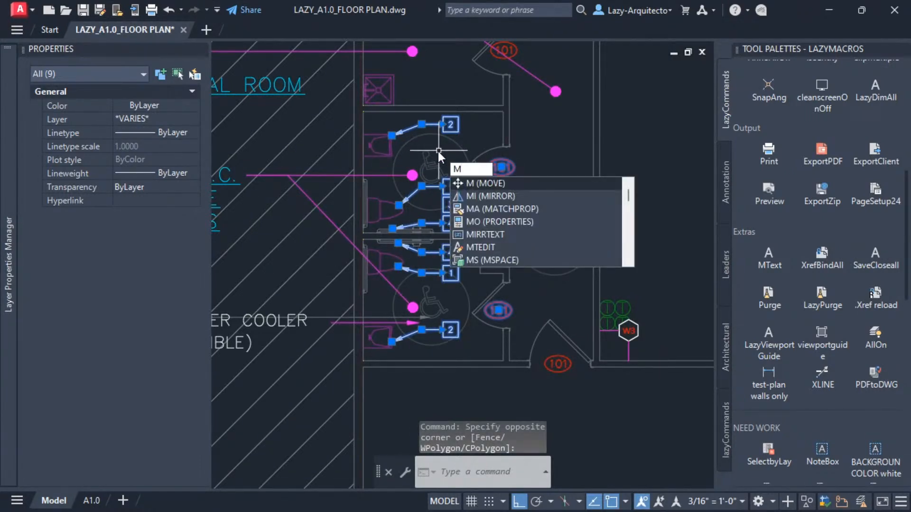
pyautogui.press('Return')
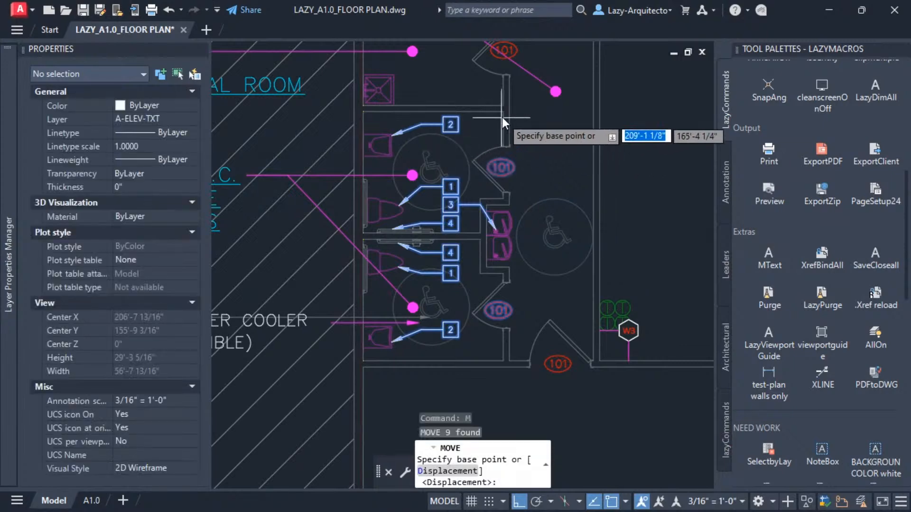
pyautogui.scroll(2, 505, 110)
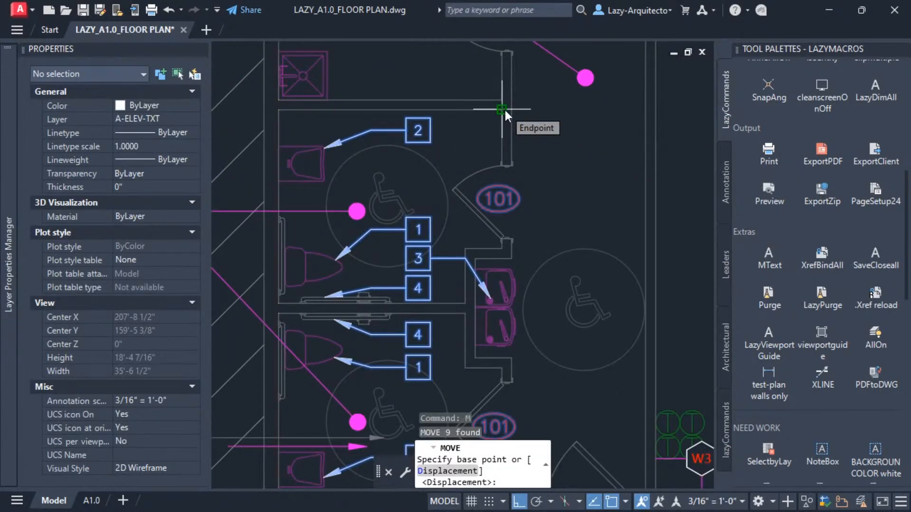
pyautogui.click(502, 110)
pyautogui.scroll(-4, 458, 134)
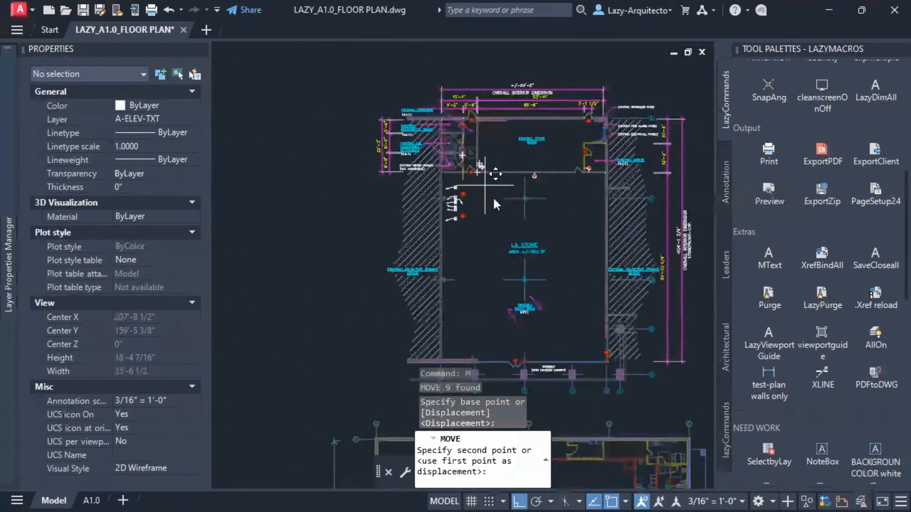
pyautogui.scroll(5, 540, 313)
pyautogui.scroll(3, 573, 266)
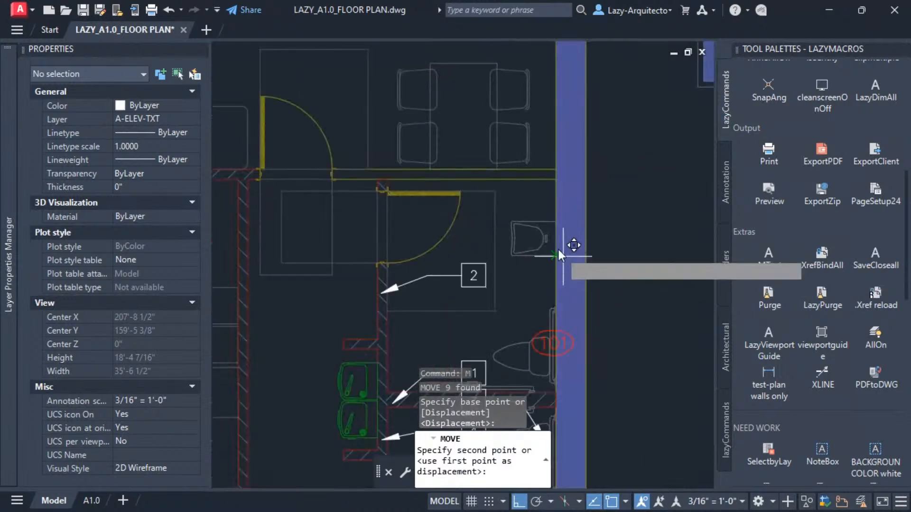
pyautogui.moveTo(539, 188); pyautogui.dragTo(564, 135, button='middle')
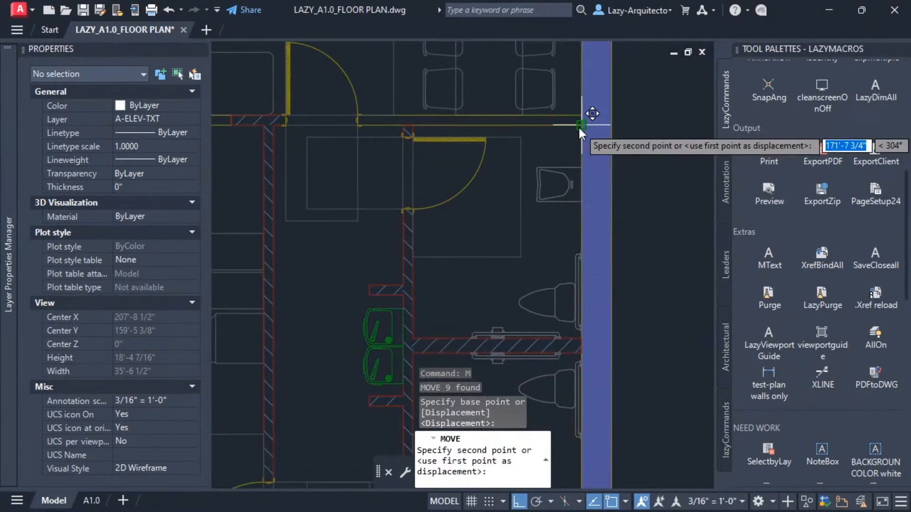
pyautogui.click(579, 127)
# Undo the keynote callout move.
pyautogui.scroll(-2, 494, 199)
pyautogui.moveTo(494, 198); pyautogui.dragTo(568, 291, button='middle')
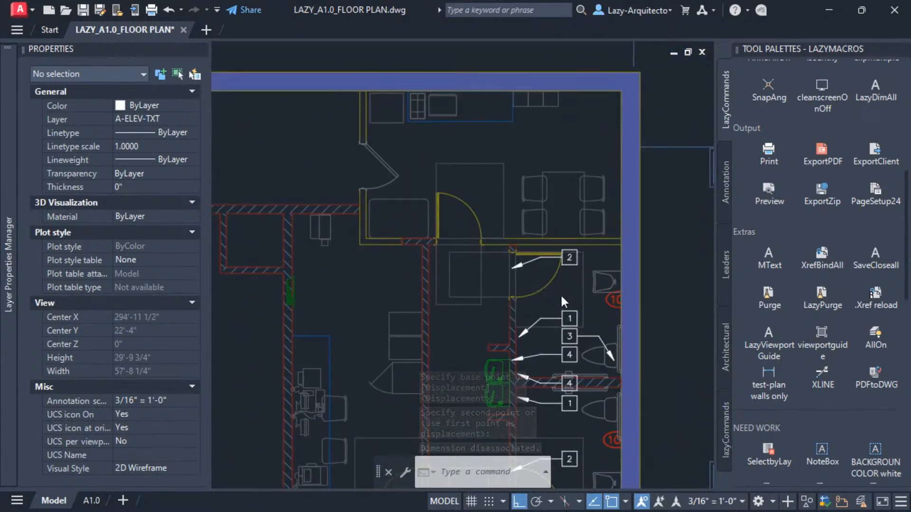
pyautogui.scroll(2, 561, 295)
pyautogui.scroll(-1, 531, 231)
pyautogui.moveTo(531, 232); pyautogui.dragTo(562, 260, button='middle')
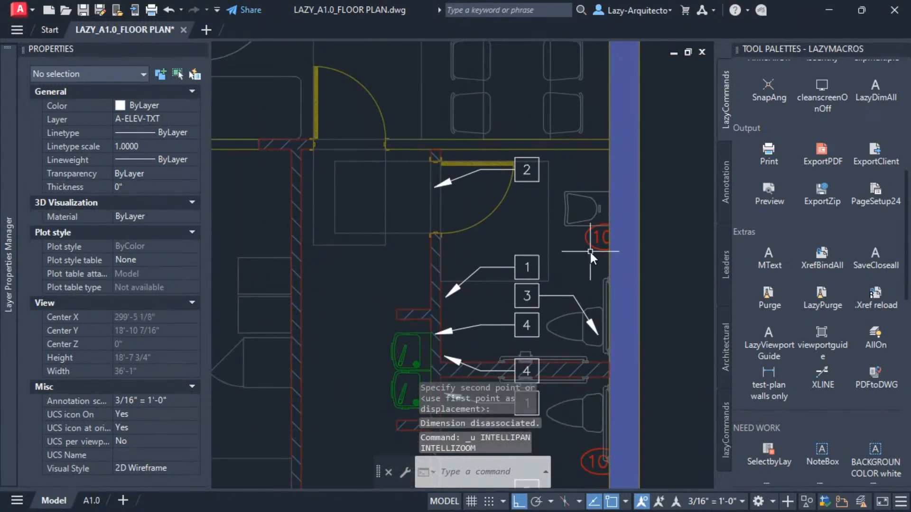
pyautogui.hotkey('ctrl', 'z')
pyautogui.hotkey('ctrl', 'z')
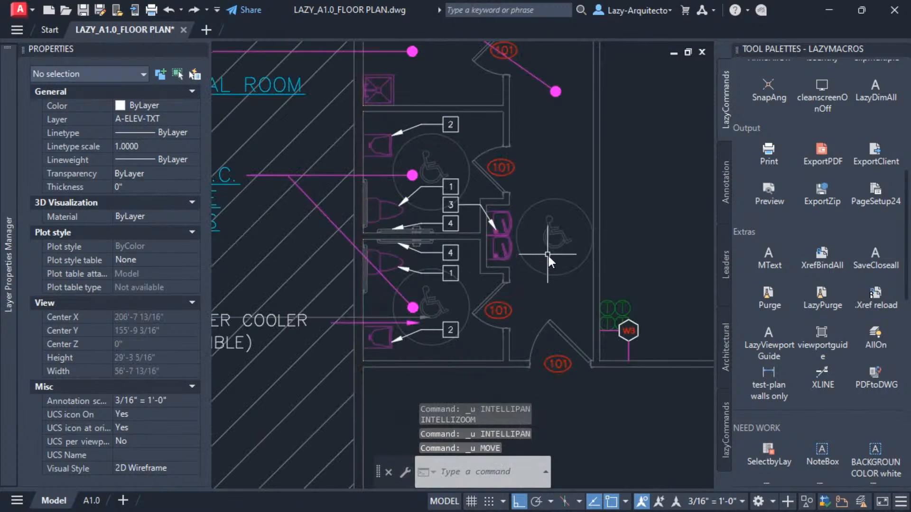
# Select the nine restroom keynote callouts and move them from the restroom's upper-left corner to the matching wall corner in the lower plan.
pyautogui.scroll(-10, 408, 206)
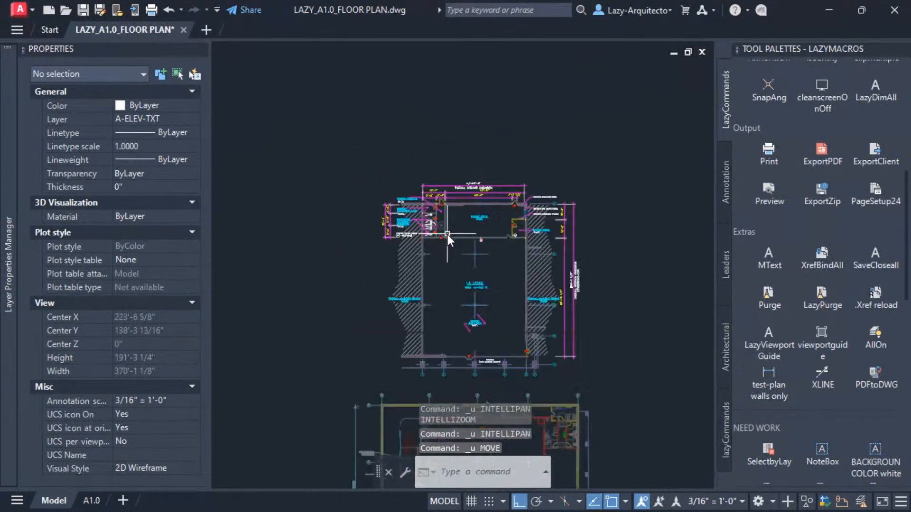
pyautogui.scroll(2, 434, 226)
pyautogui.scroll(8, 435, 226)
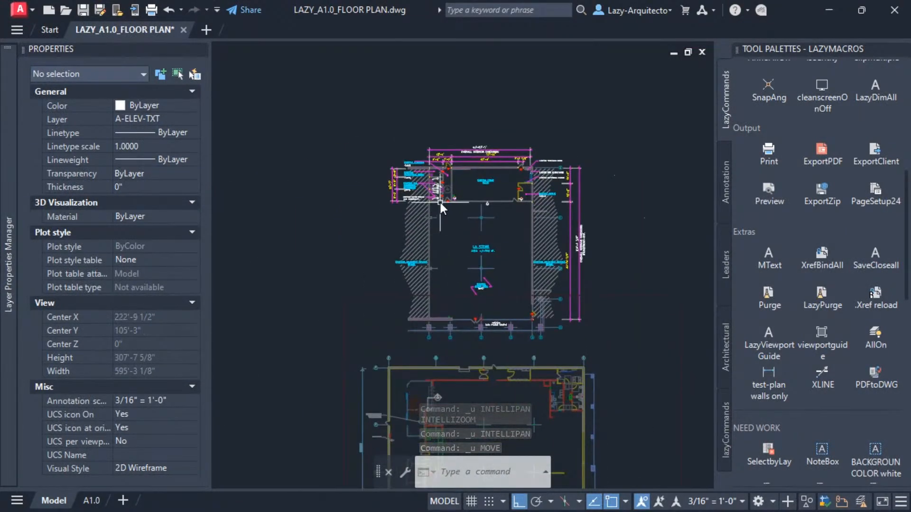
pyautogui.scroll(4, 448, 144)
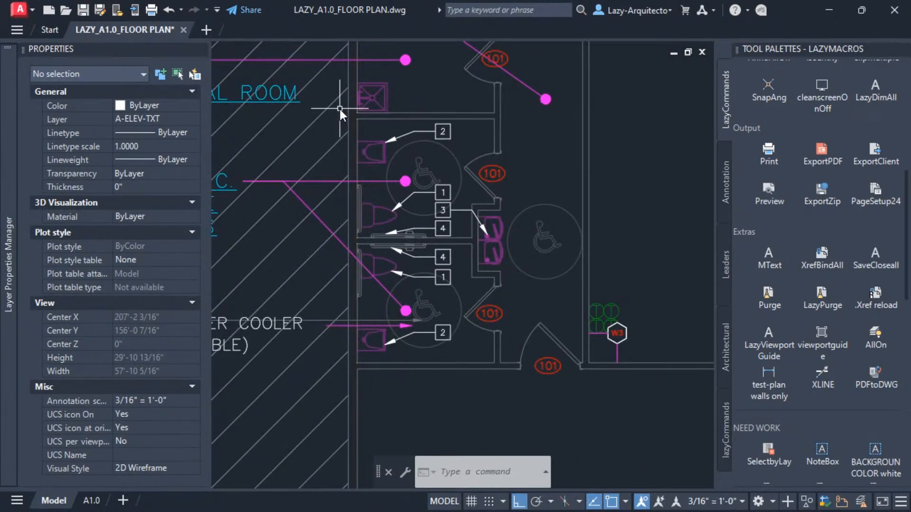
pyautogui.click(339, 109)
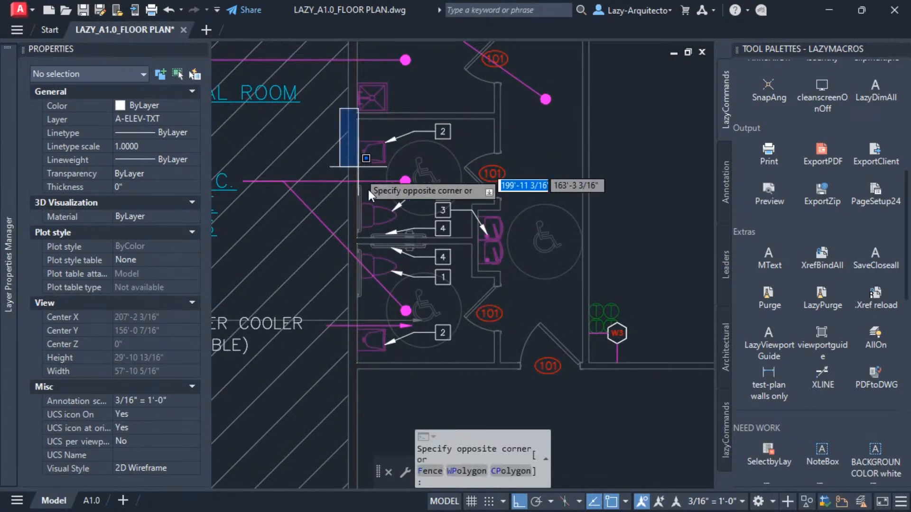
pyautogui.click(524, 387)
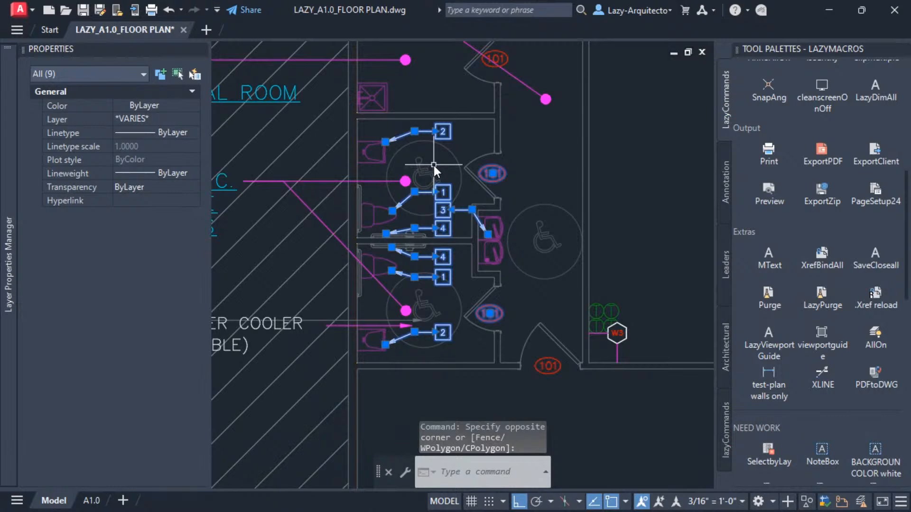
pyautogui.write('M')
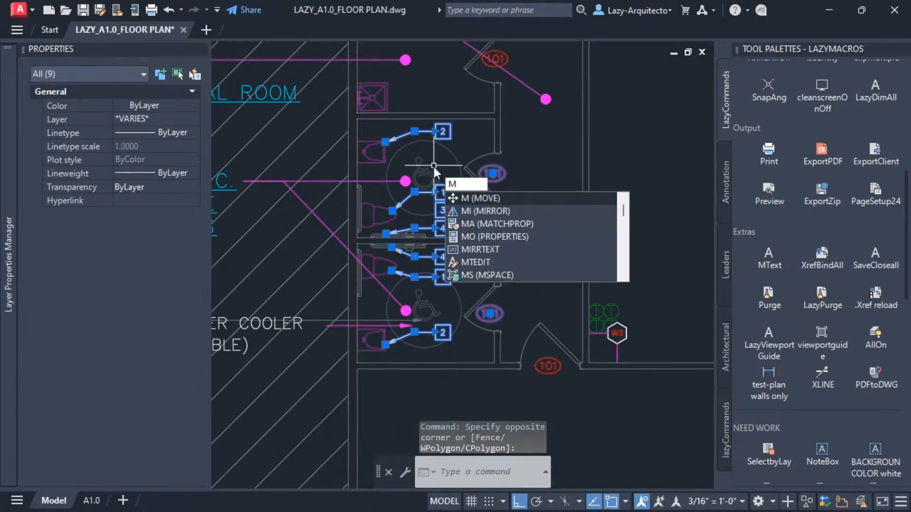
pyautogui.press('Return')
pyautogui.scroll(2, 373, 128)
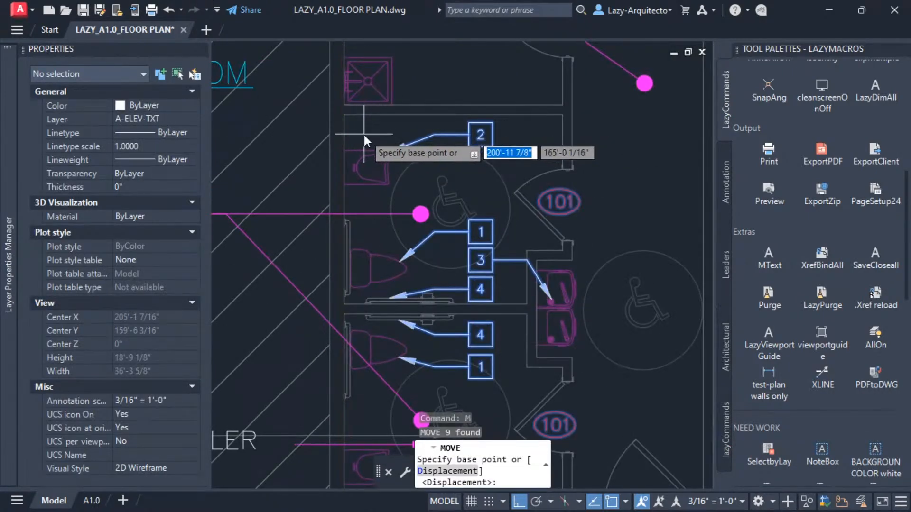
pyautogui.scroll(2, 350, 156)
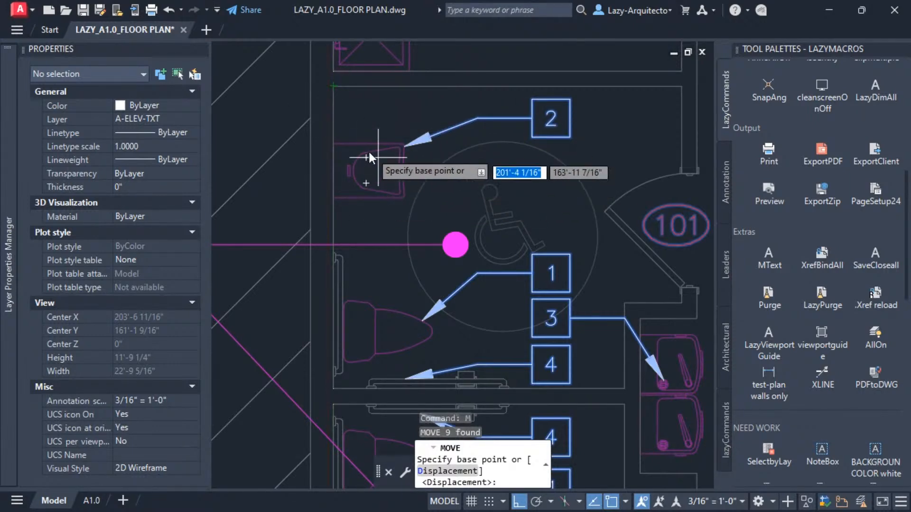
pyautogui.click(334, 86)
pyautogui.scroll(-3, 342, 109)
pyautogui.scroll(-2, 351, 115)
pyautogui.scroll(8, 397, 220)
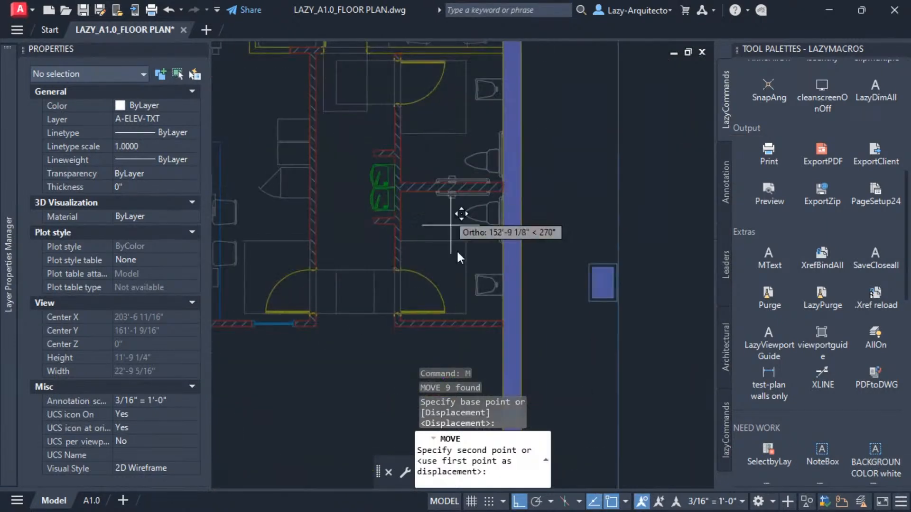
pyautogui.scroll(3, 489, 296)
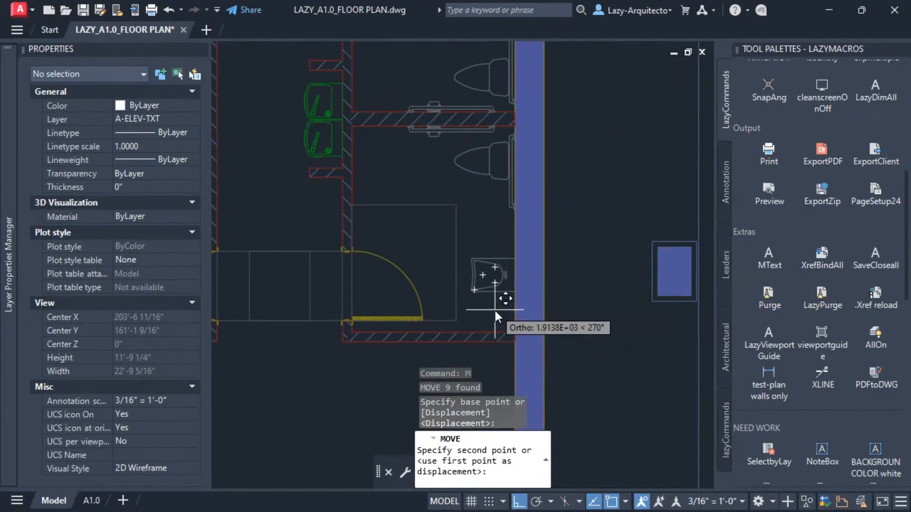
pyautogui.scroll(2, 499, 321)
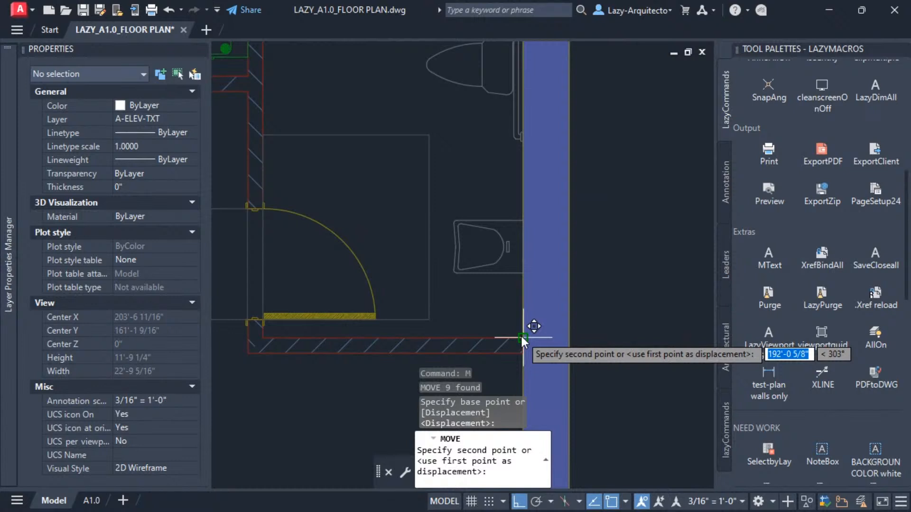
pyautogui.click(521, 337)
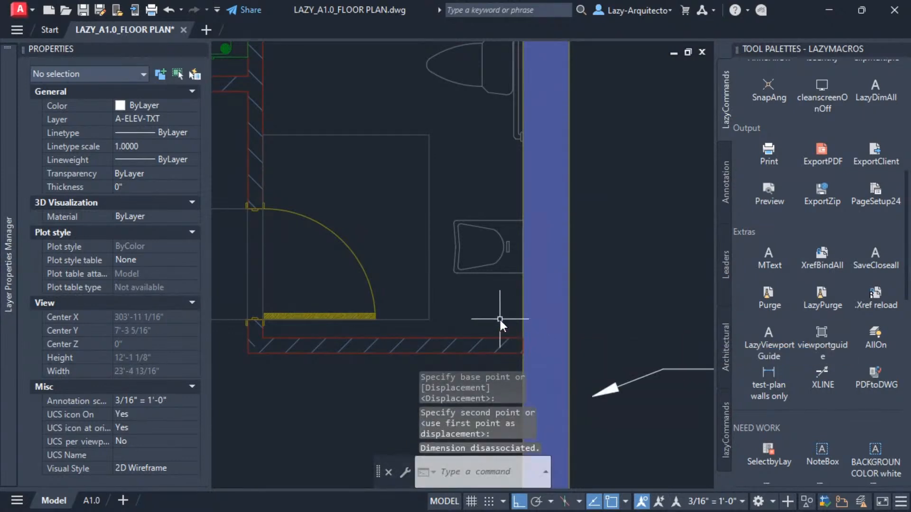
# Rotate the moved keynote callouts 180 degrees about the restroom wall corner in the lower plan.
pyautogui.scroll(-3, 498, 319)
pyautogui.write('RO')
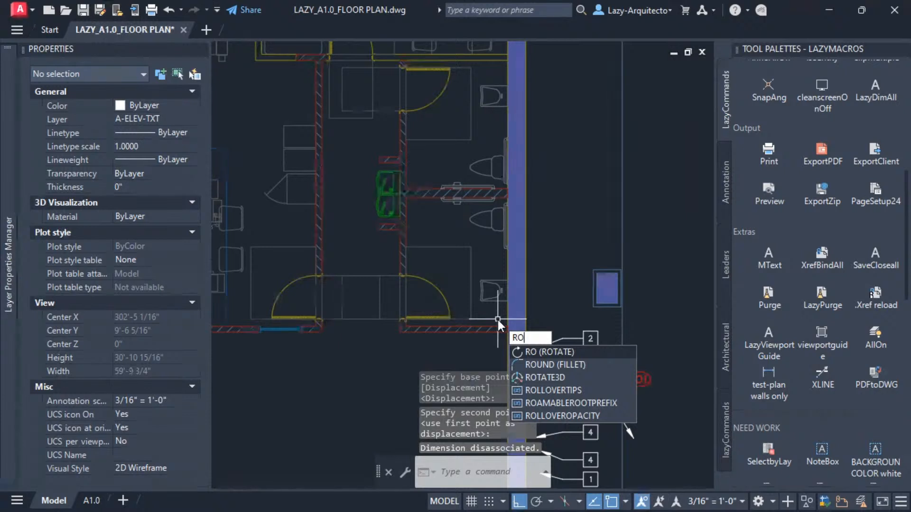
pyautogui.press('Return')
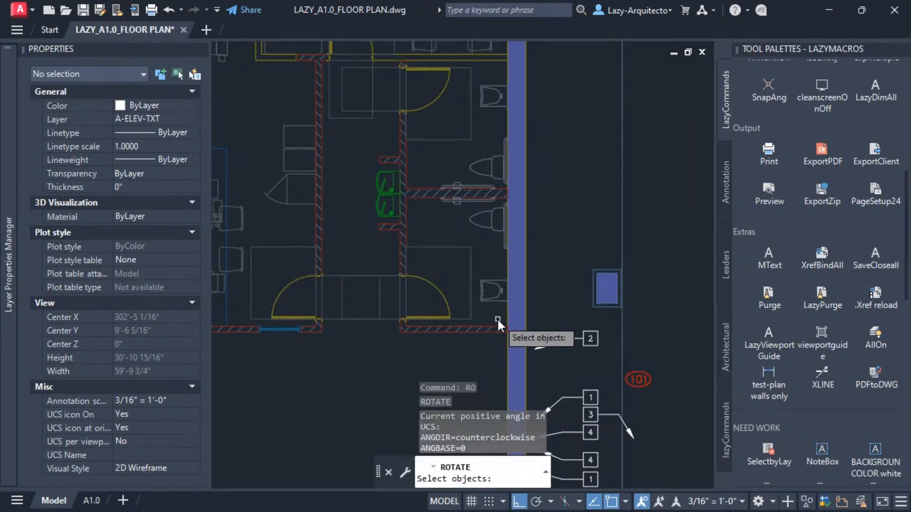
pyautogui.write('p')
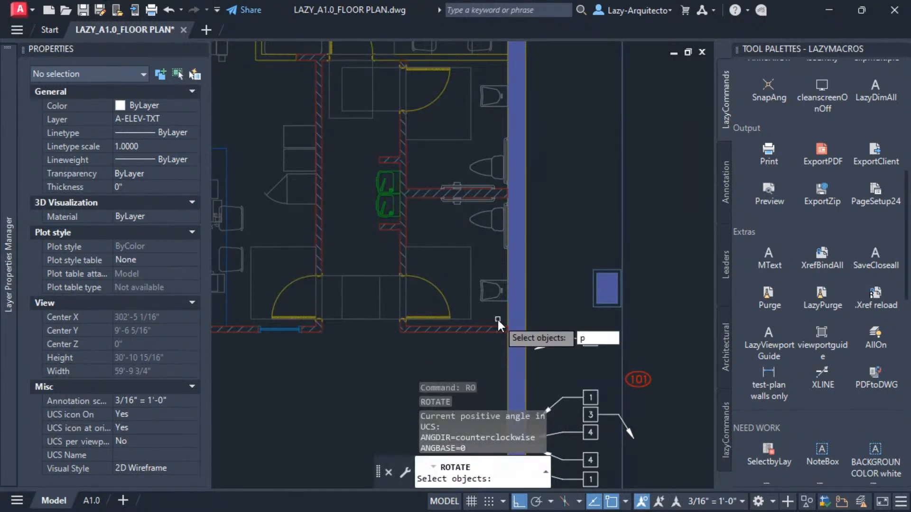
pyautogui.press('Return')
pyautogui.press('Return')
pyautogui.moveTo(497, 320); pyautogui.dragTo(483, 221, button='middle')
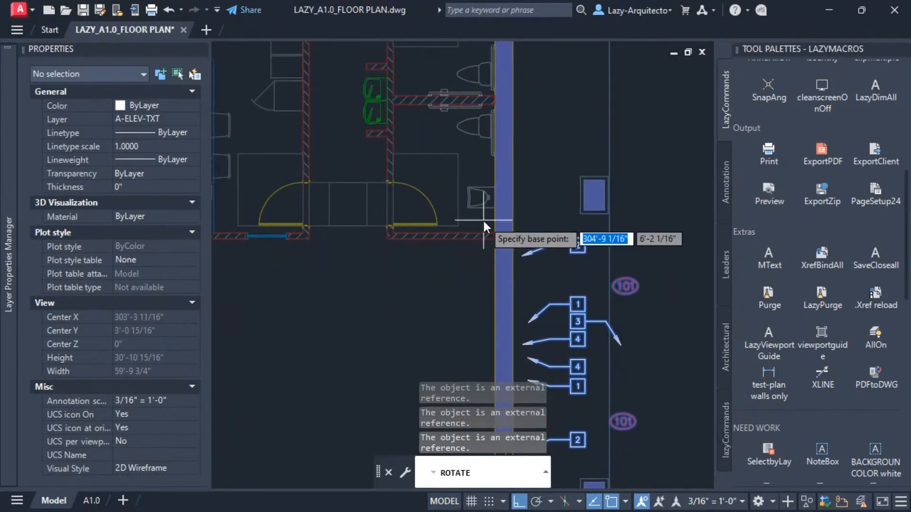
pyautogui.scroll(2, 489, 224)
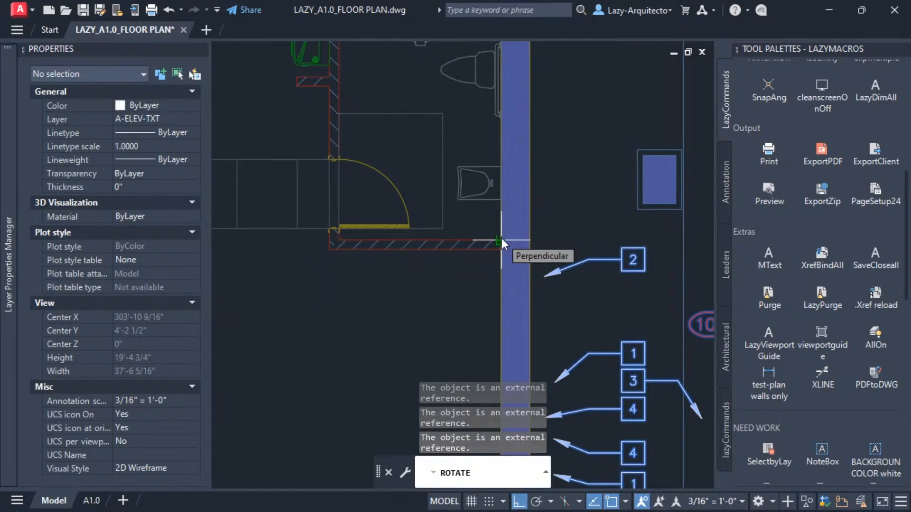
pyautogui.click(502, 238)
pyautogui.scroll(-4, 501, 238)
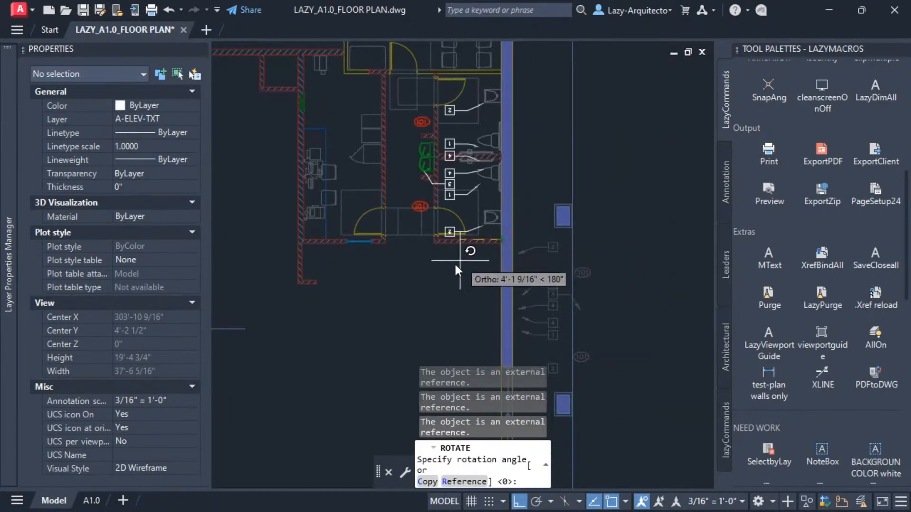
pyautogui.press('Return')
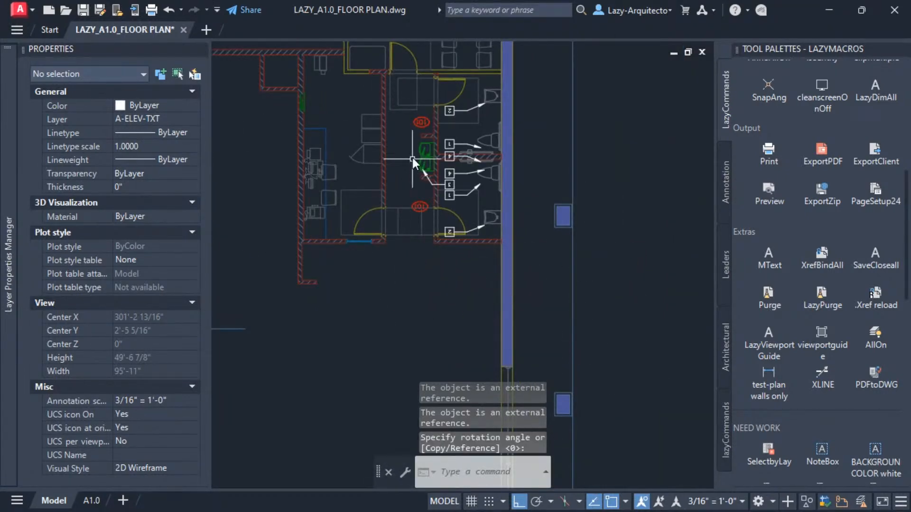
# Reposition the two 101 room tags inside the lower plan's restroom area.
pyautogui.scroll(2, 434, 130)
pyautogui.scroll(2, 462, 133)
pyautogui.scroll(-2, 464, 142)
pyautogui.moveTo(475, 134); pyautogui.dragTo(480, 192, button='middle')
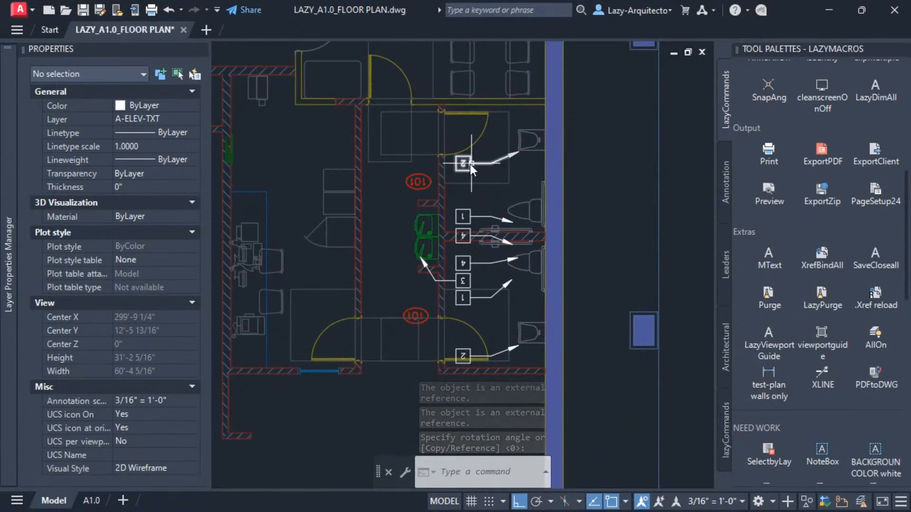
pyautogui.click(414, 179)
pyautogui.moveTo(442, 149); pyautogui.dragTo(465, 135)
pyautogui.click(422, 314)
pyautogui.moveTo(421, 315)
pyautogui.mouseDown()
pyautogui.moveTo(458, 336)
pyautogui.moveTo(460, 329)
pyautogui.mouseUp()
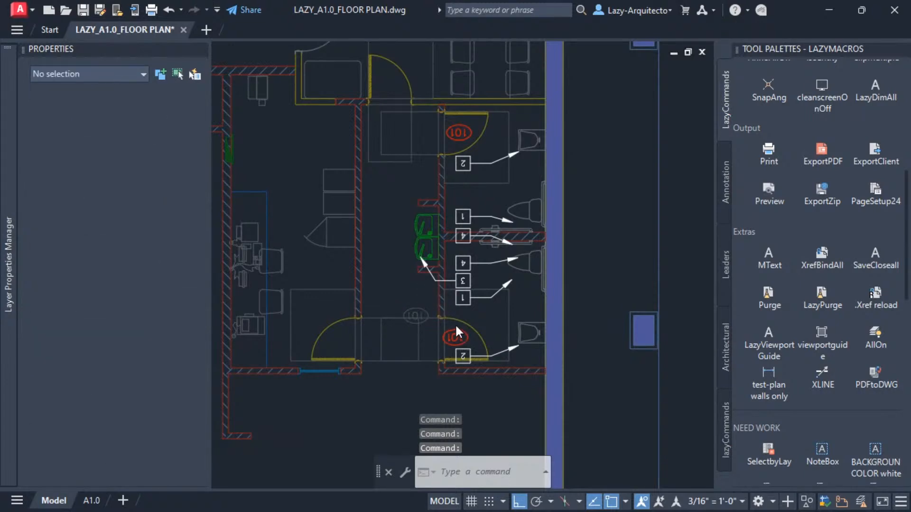
# Reorient the two 101 room tags to the most readable rotation with TORIENT.
pyautogui.moveTo(451, 264); pyautogui.dragTo(467, 292, button='middle')
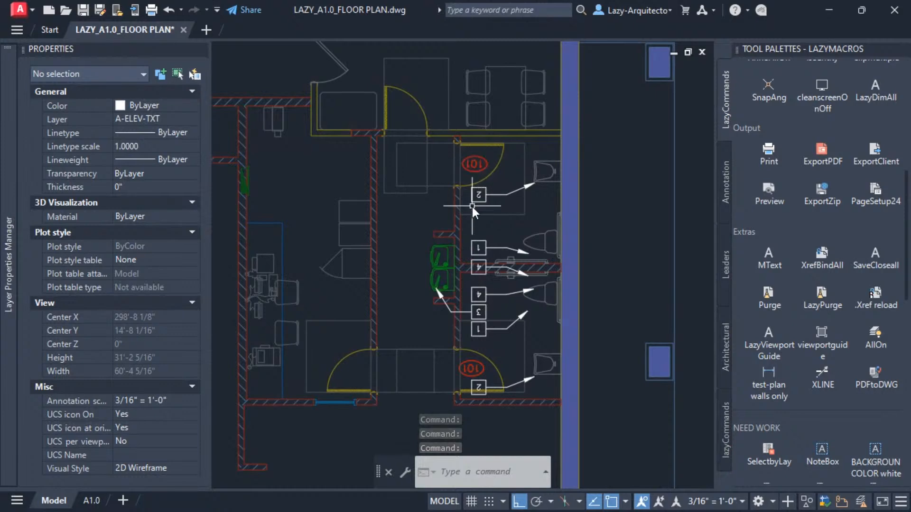
pyautogui.write('r')
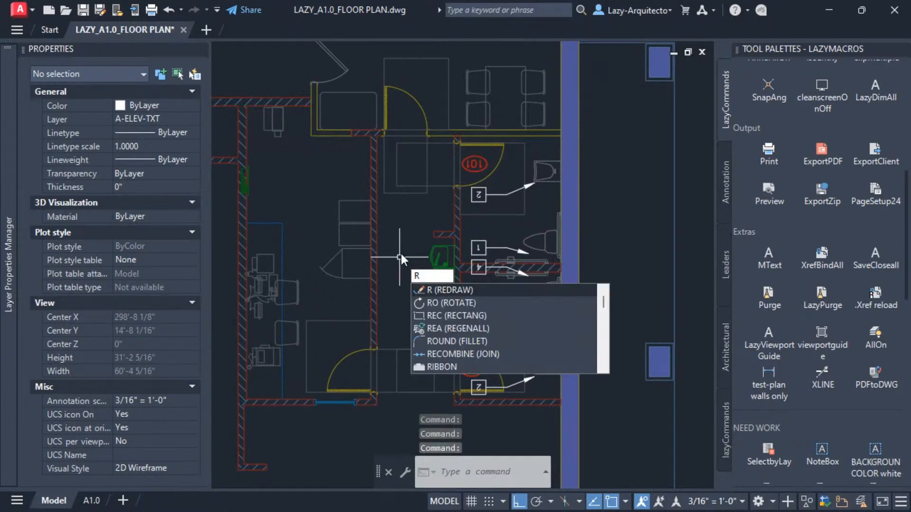
pyautogui.press('Escape')
pyautogui.write('TOR')
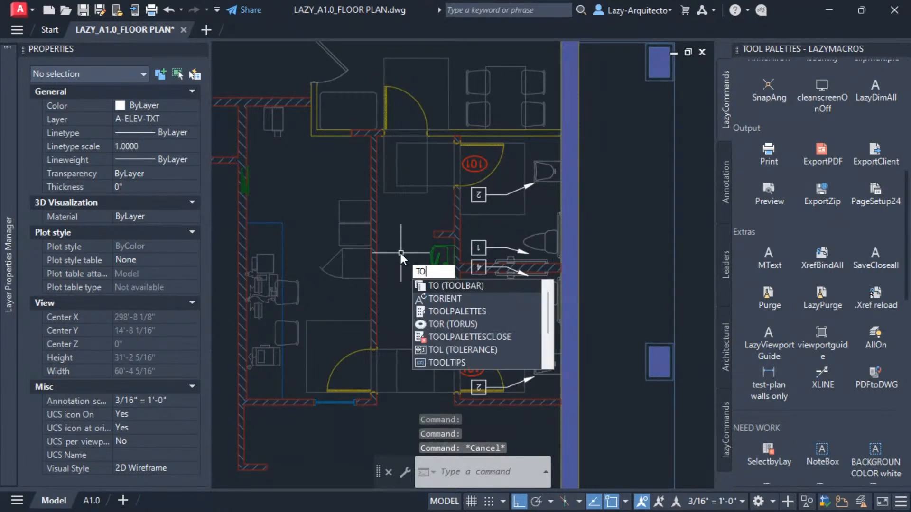
pyautogui.click(442, 298)
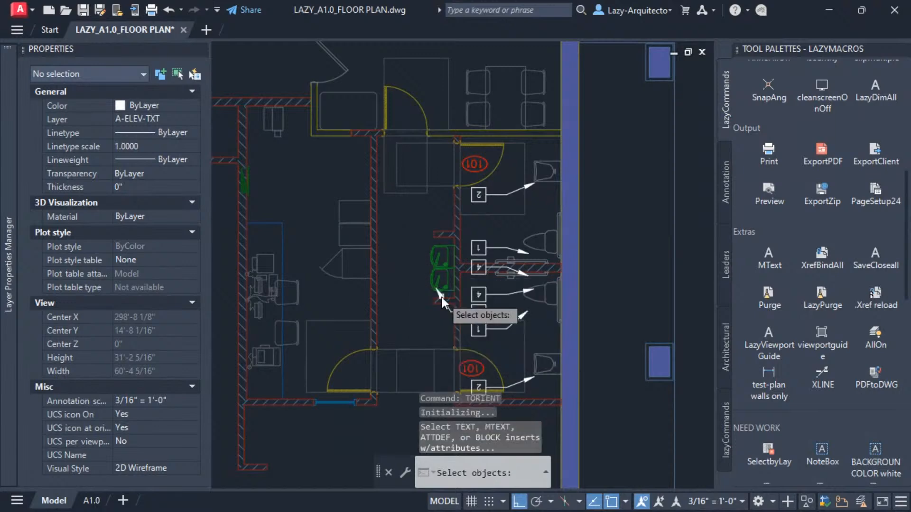
pyautogui.click(389, 138)
pyautogui.scroll(-2, 411, 163)
pyautogui.click(542, 334)
pyautogui.scroll(3, 402, 269)
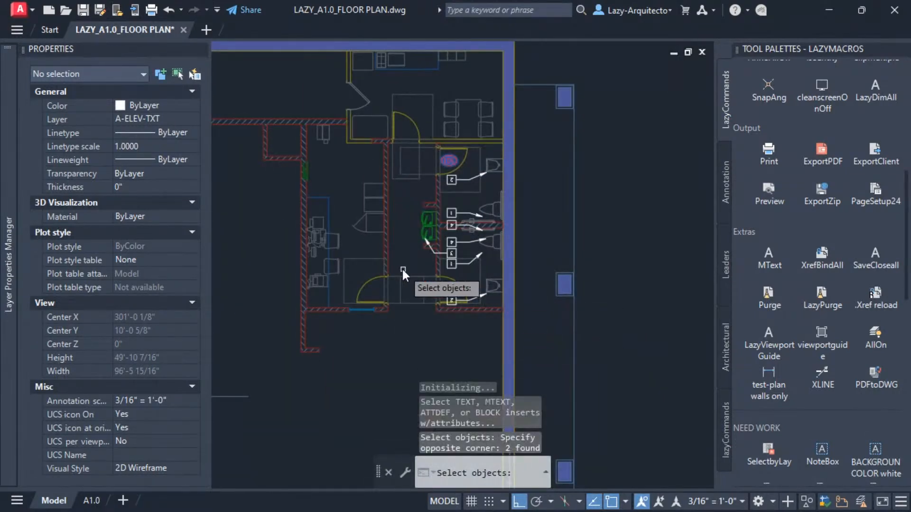
pyautogui.press('Return')
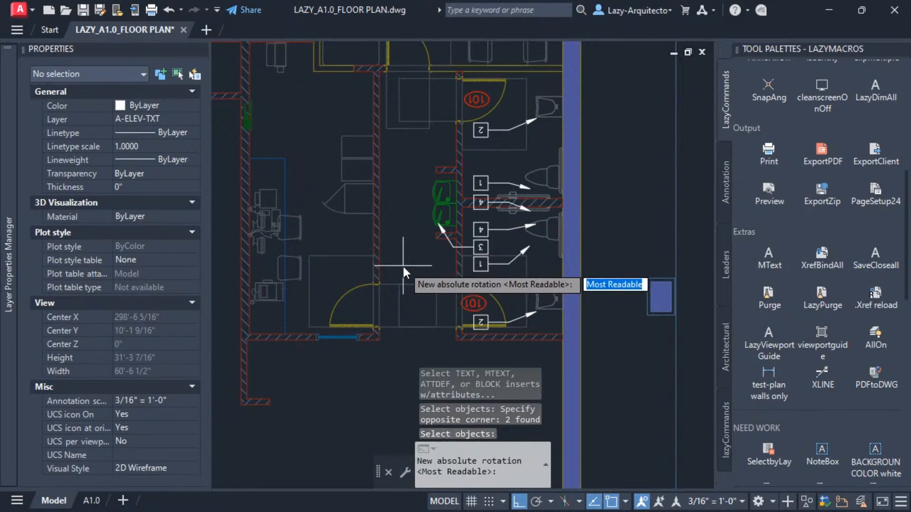
pyautogui.click(403, 267)
pyautogui.click(434, 268)
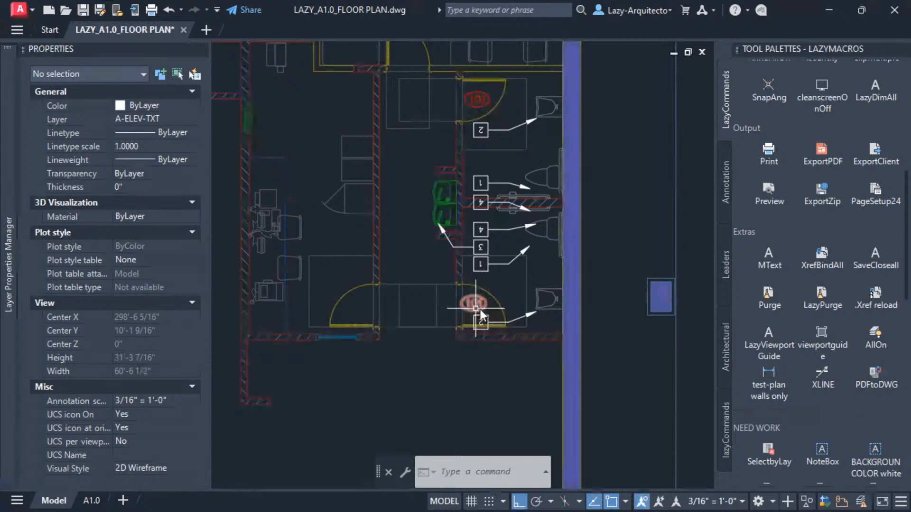
# Inspect the keynote multileaders placed in the lower plan's restroom.
pyautogui.moveTo(472, 302)
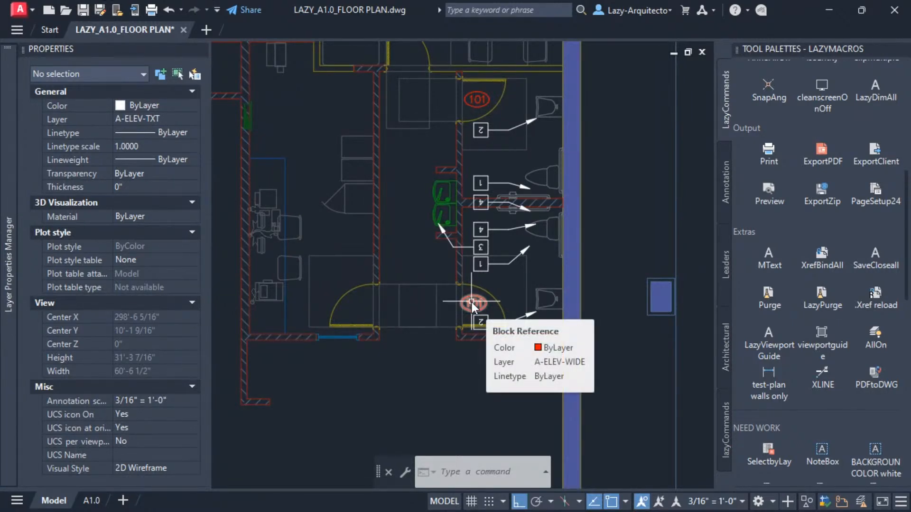
pyautogui.click(493, 265)
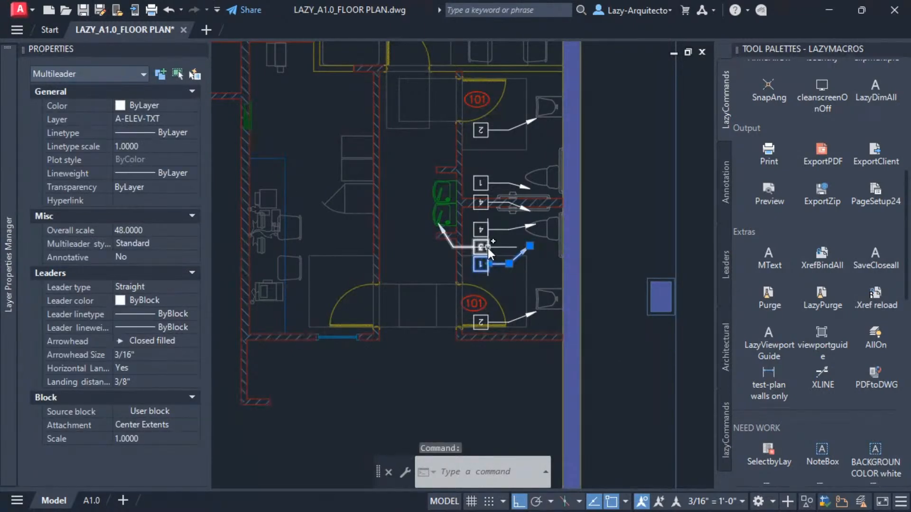
pyautogui.press('Escape')
pyautogui.click(486, 248)
pyautogui.press('Escape')
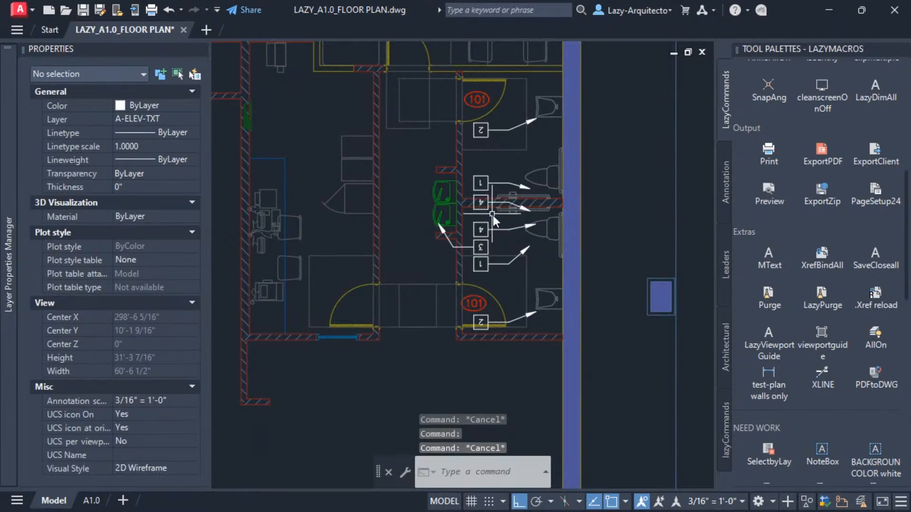
pyautogui.moveTo(497, 220); pyautogui.dragTo(508, 241, button='middle')
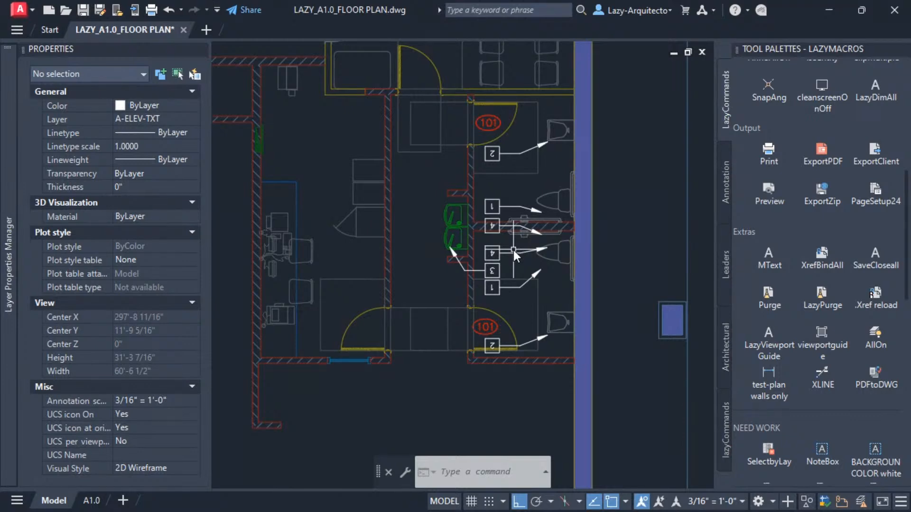
pyautogui.moveTo(514, 266); pyautogui.dragTo(531, 315, button='middle')
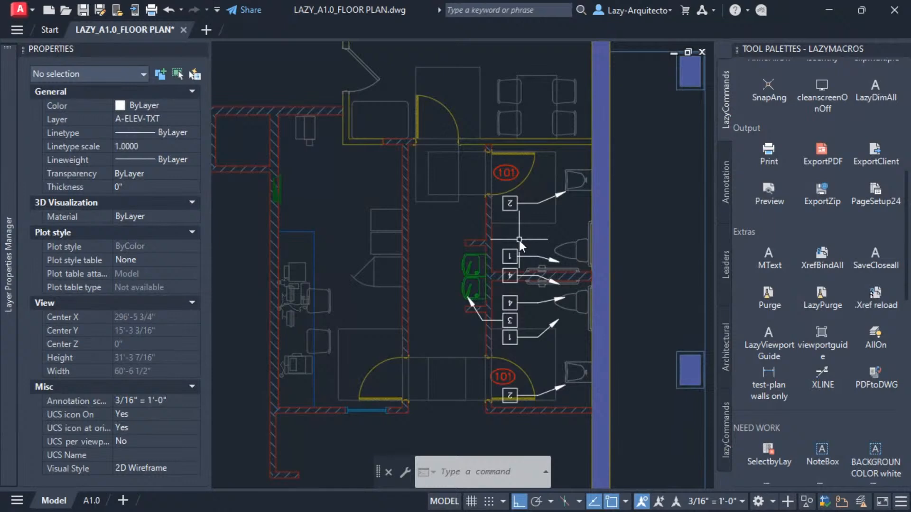
# Undo the tag reorientation, tag moves, rotation and keynote callout move.
pyautogui.hotkey('ctrl', 'z')
pyautogui.hotkey('ctrl', 'z')
pyautogui.hotkey('ctrl', 'z')
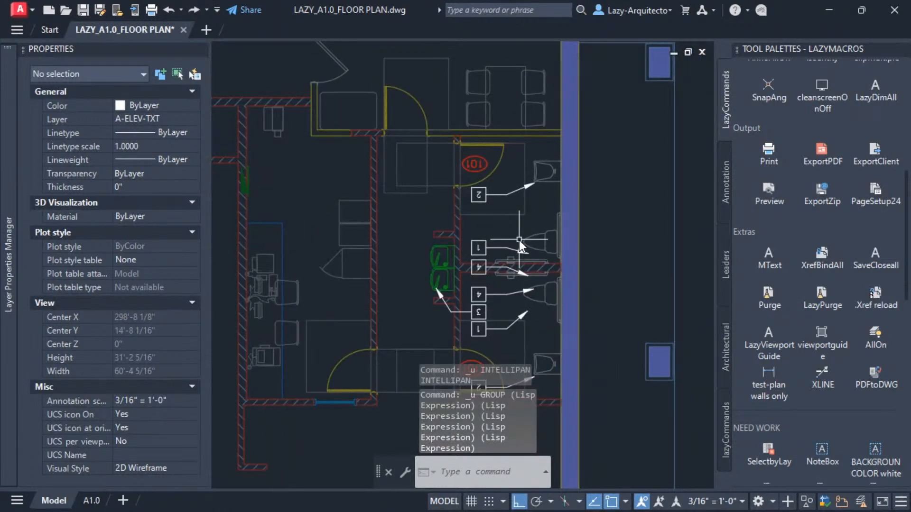
pyautogui.hotkey('ctrl', 'z')
pyautogui.hotkey('ctrl', 'z')
pyautogui.hotkey('ctrl', 'z')
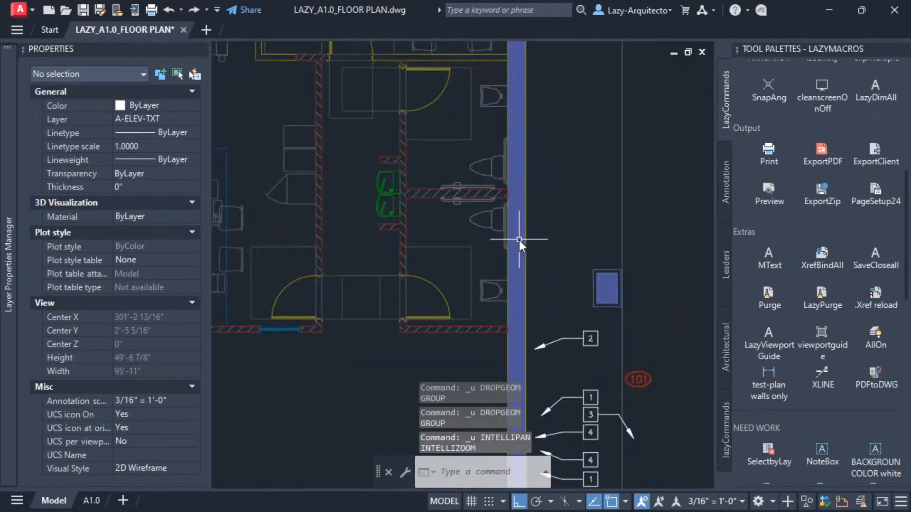
pyautogui.hotkey('ctrl', 'z')
pyautogui.hotkey('ctrl', 'z')
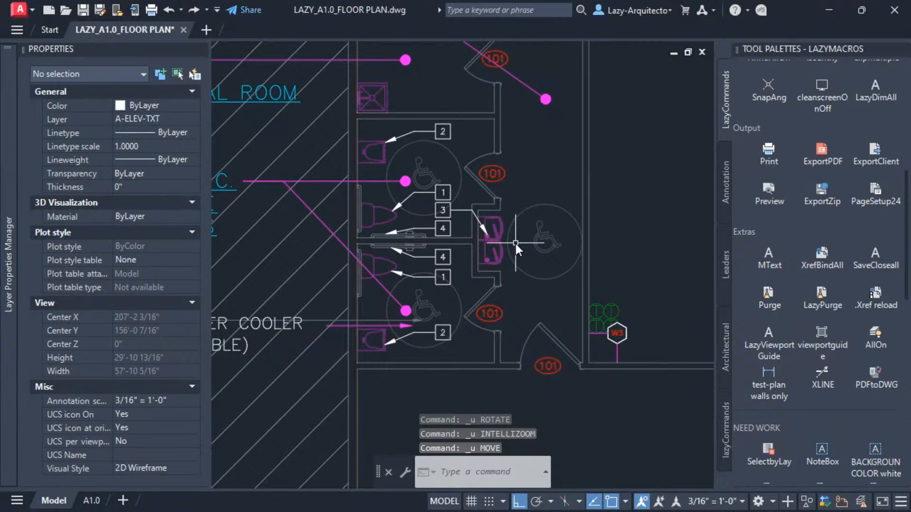
# Examine the restroom keynotes in the reference plan and the restroom area in the lower floor plan.
pyautogui.moveTo(506, 280); pyautogui.dragTo(469, 277, button='middle')
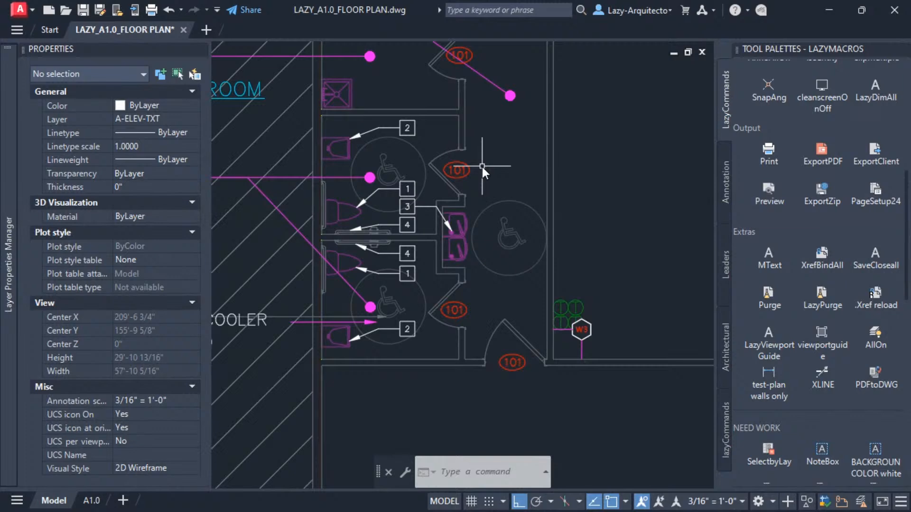
pyautogui.scroll(-2, 368, 160)
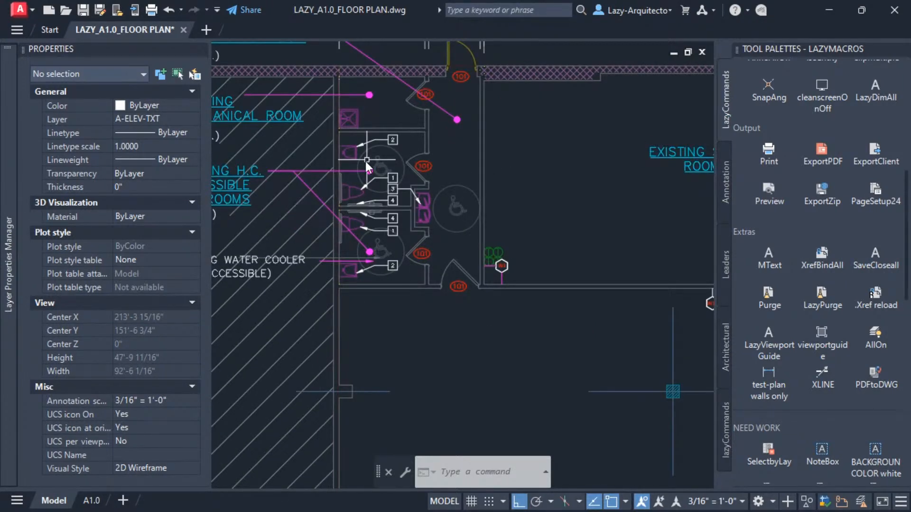
pyautogui.scroll(-2, 366, 160)
pyautogui.scroll(-6, 318, 188)
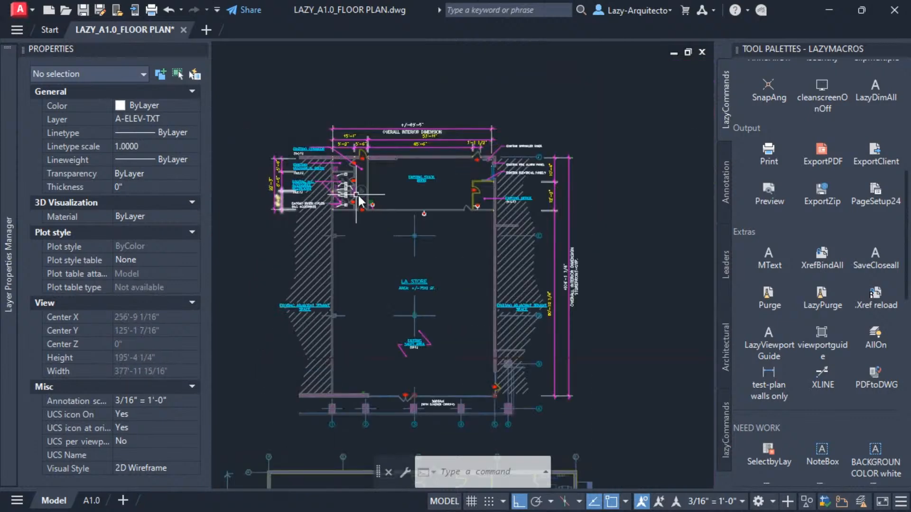
pyautogui.scroll(-4, 463, 267)
pyautogui.scroll(2, 490, 347)
pyautogui.scroll(2, 490, 347)
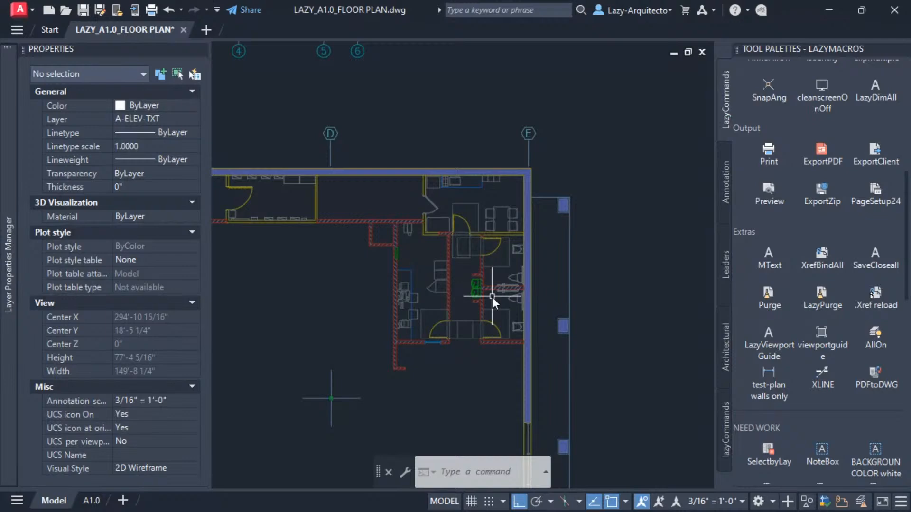
pyautogui.scroll(-5, 493, 303)
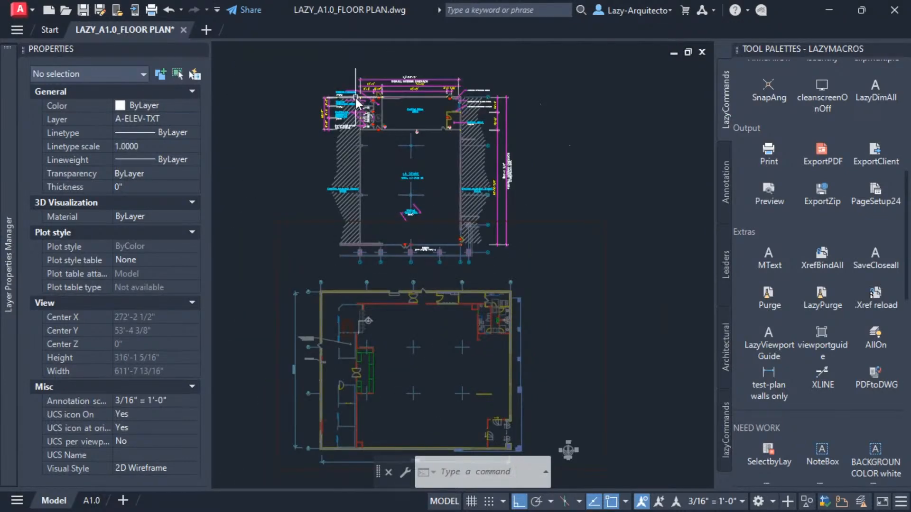
pyautogui.scroll(10, 355, 97)
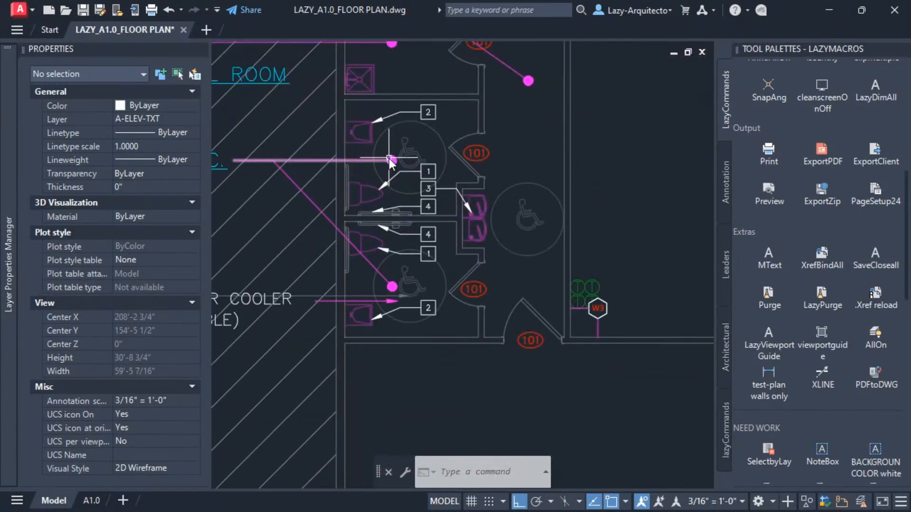
# Select the nine restroom keynote callouts and room tags in the reference plan and move them onto the new floor plan's restroom.
pyautogui.moveTo(391, 162)
pyautogui.mouseDown(button='middle')
pyautogui.moveTo(375, 173)
pyautogui.moveTo(411, 177)
pyautogui.moveTo(375, 161)
pyautogui.mouseUp(button='middle')
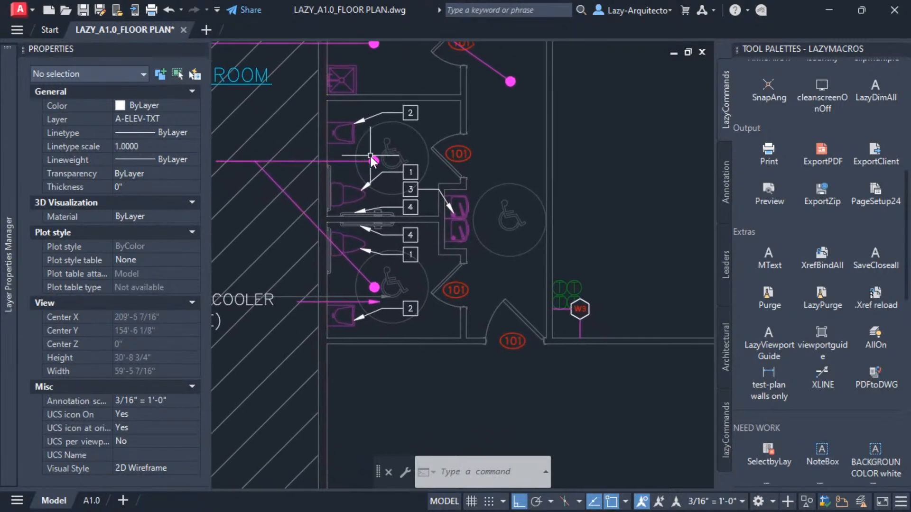
pyautogui.click(311, 90)
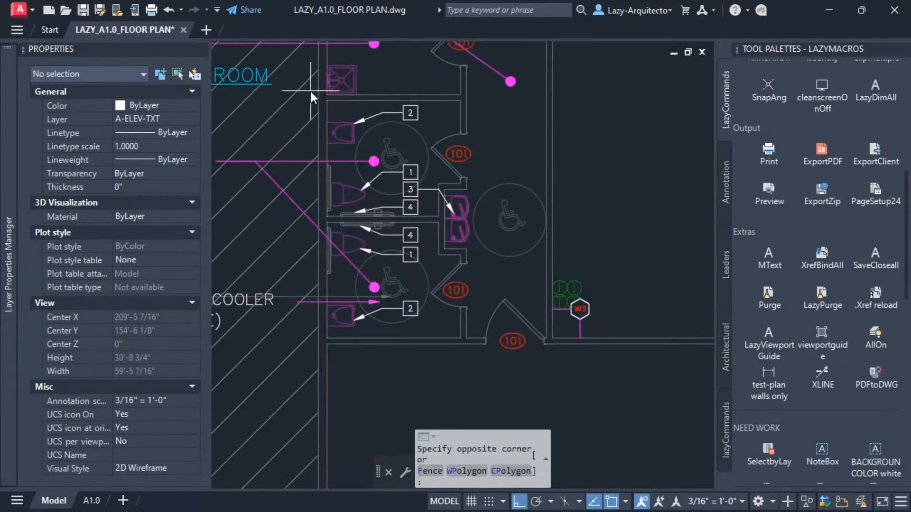
pyautogui.click(479, 369)
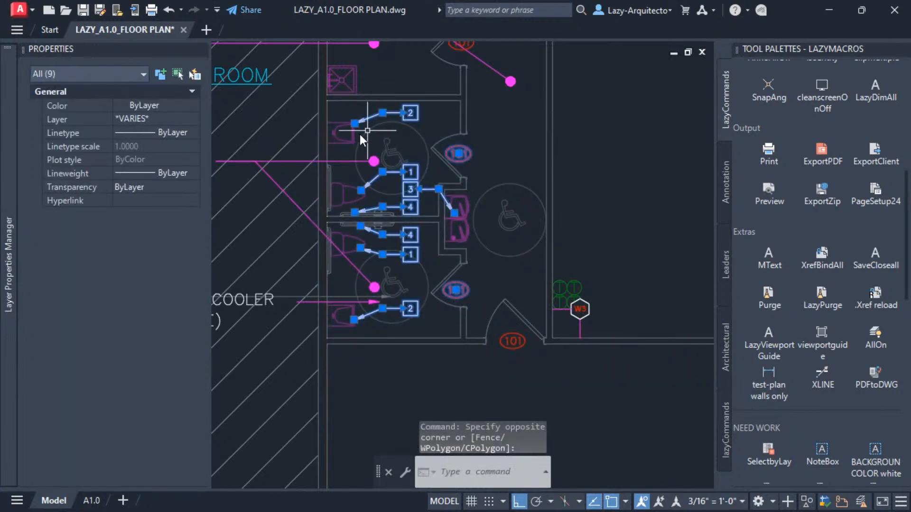
pyautogui.moveTo(418, 281); pyautogui.dragTo(390, 271, button='middle')
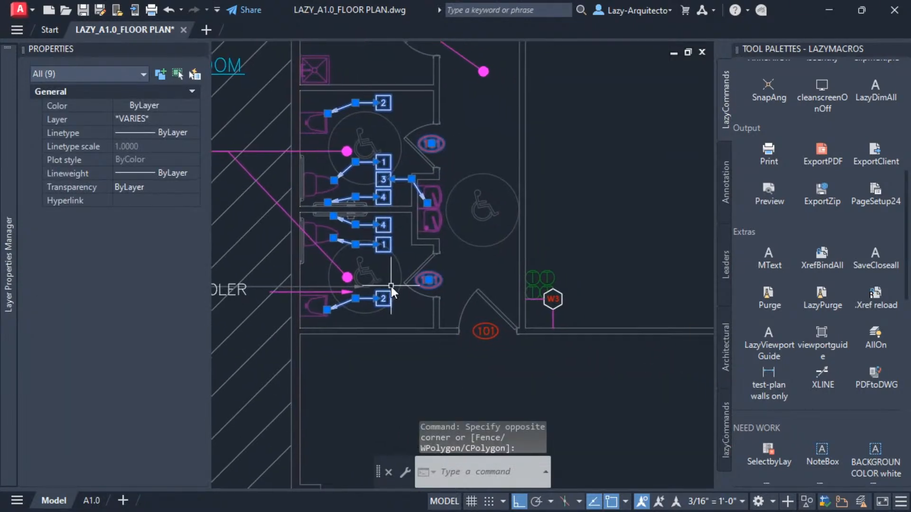
pyautogui.moveTo(402, 228); pyautogui.dragTo(440, 255, button='middle')
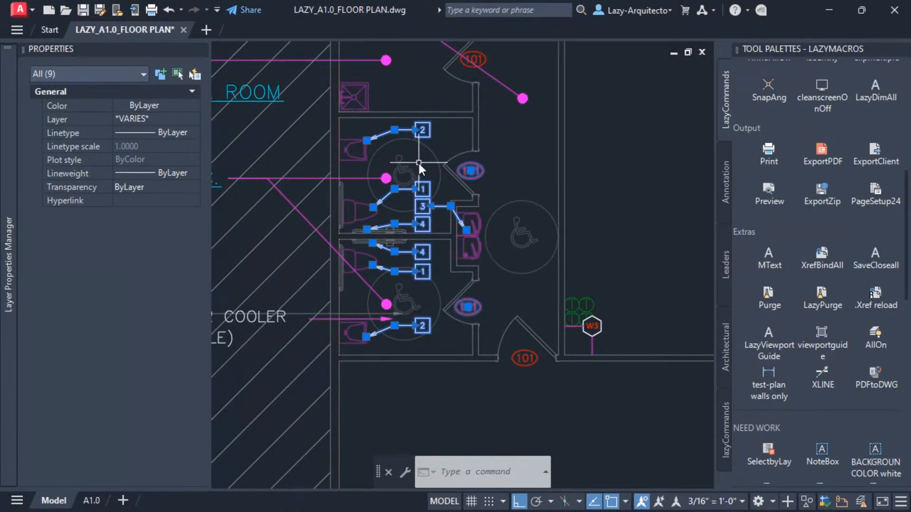
pyautogui.write('m')
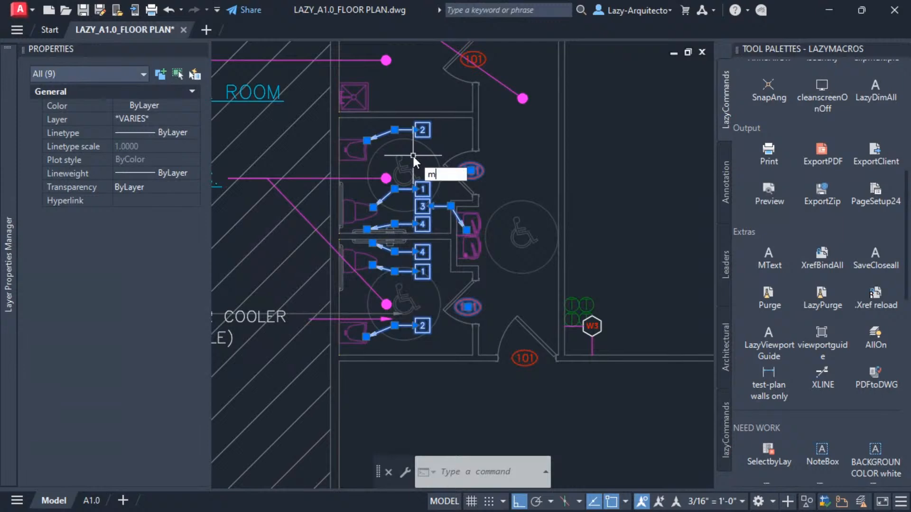
pyautogui.press('Return')
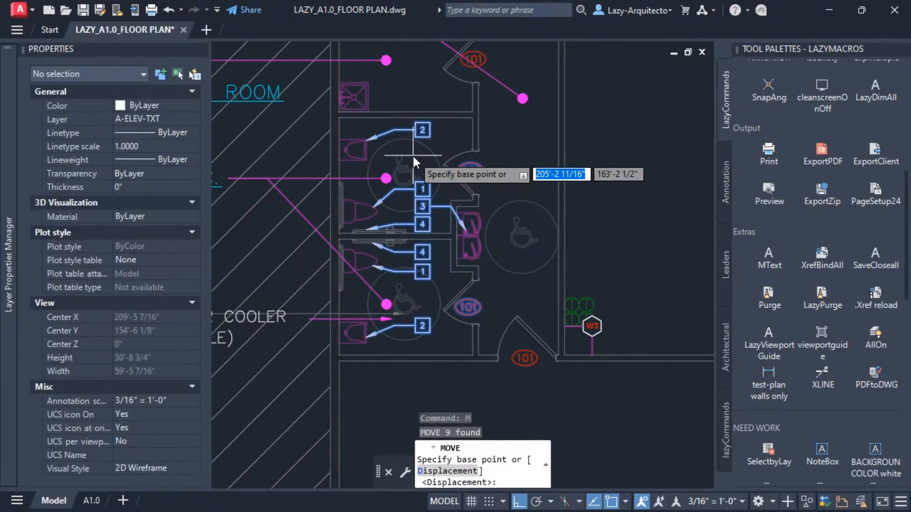
pyautogui.scroll(2, 417, 155)
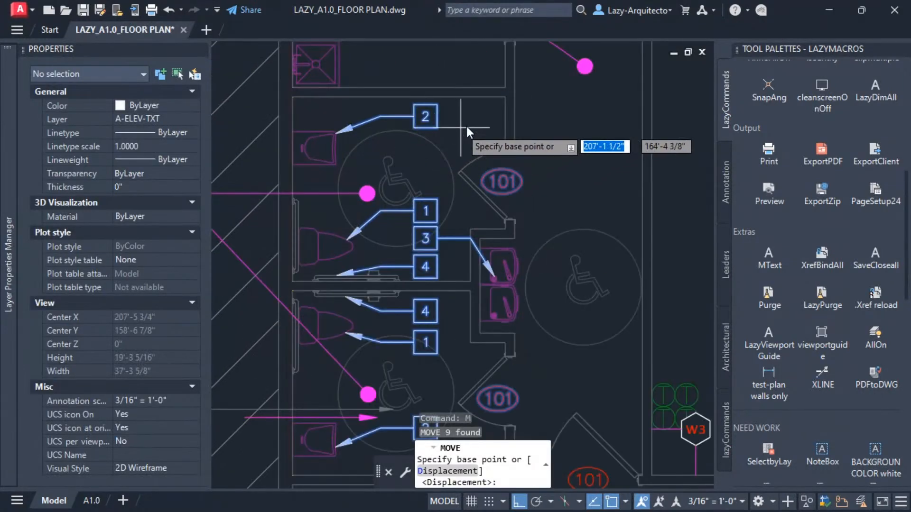
pyautogui.click(504, 96)
pyautogui.scroll(-4, 455, 112)
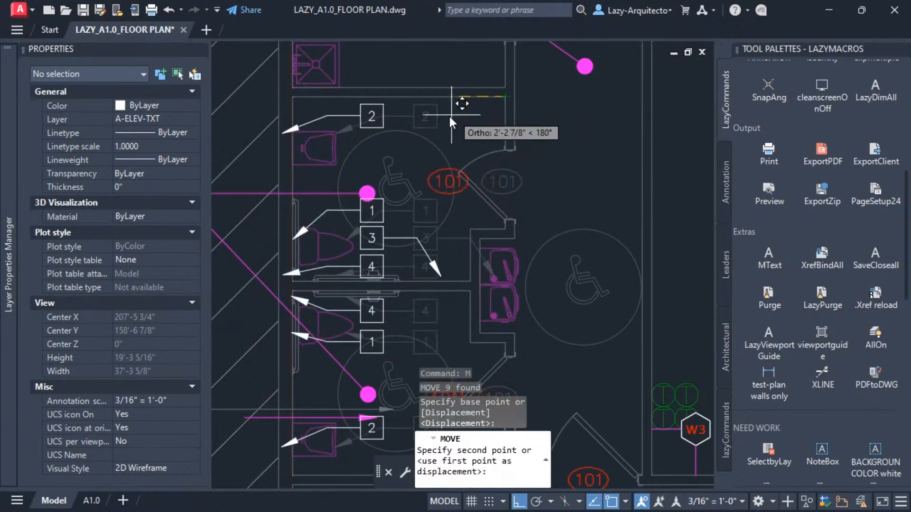
pyautogui.scroll(-8, 378, 133)
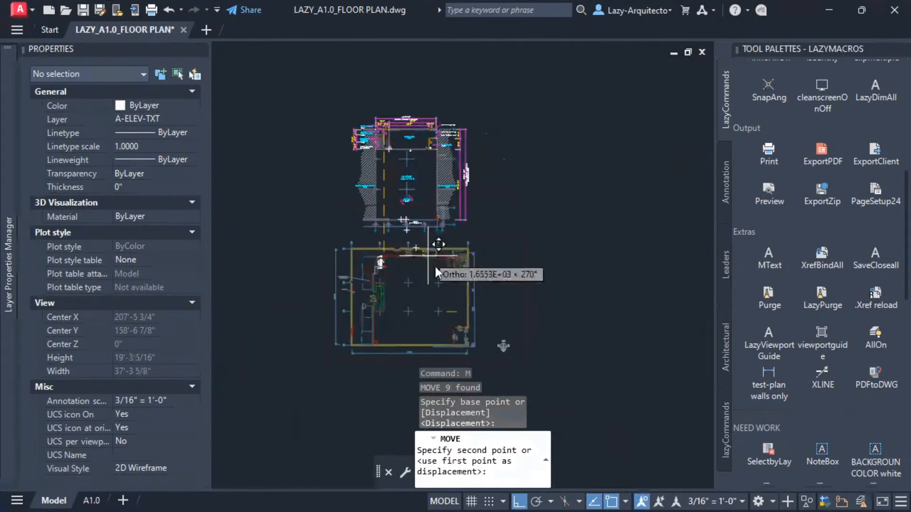
pyautogui.scroll(6, 451, 268)
pyautogui.scroll(7, 531, 253)
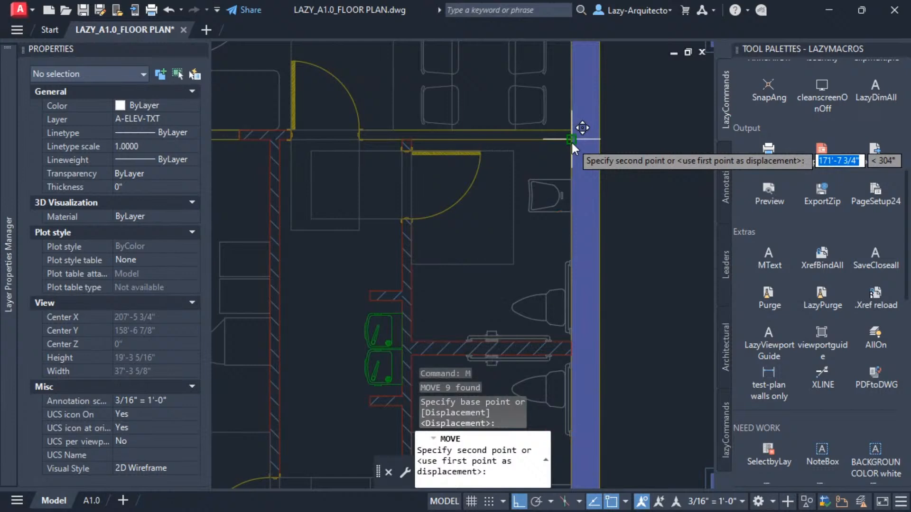
pyautogui.click(572, 140)
pyautogui.scroll(-2, 473, 173)
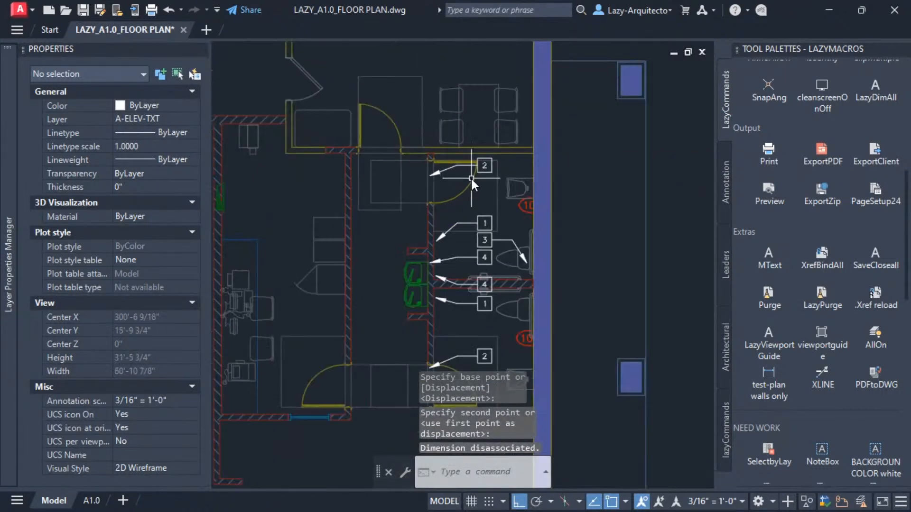
# Mirror the moved callouts and tags about a vertical line through the restroom wall's midpoint, erasing the source objects.
pyautogui.moveTo(485, 198); pyautogui.dragTo(503, 169, button='middle')
pyautogui.write('MI')
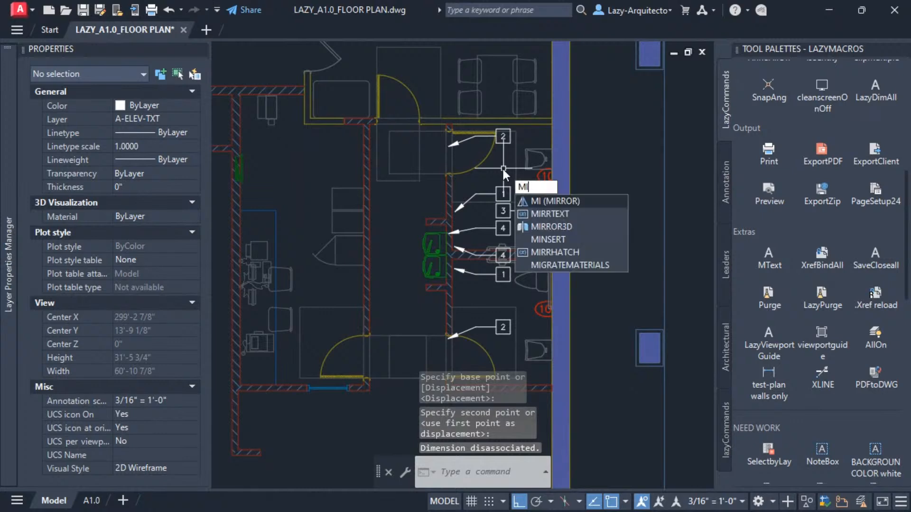
pyautogui.click(549, 201)
pyautogui.write('p')
pyautogui.press('Return')
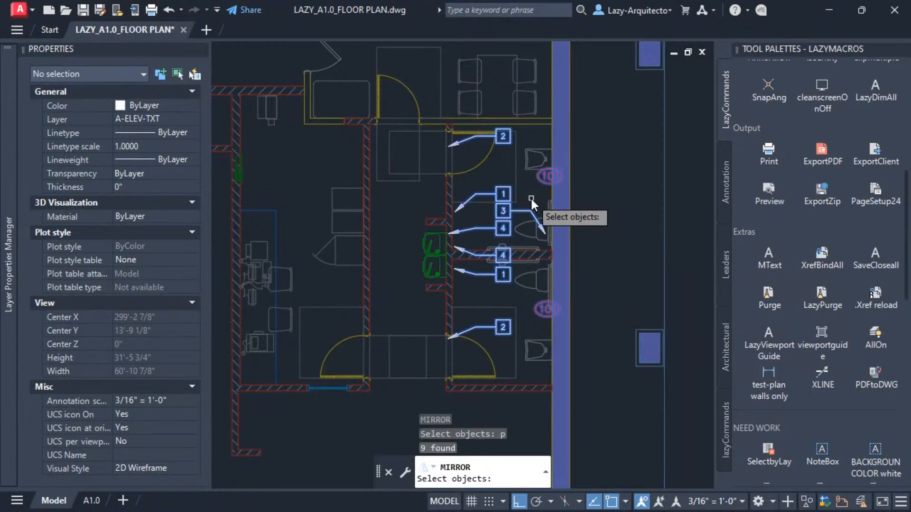
pyautogui.press('Return')
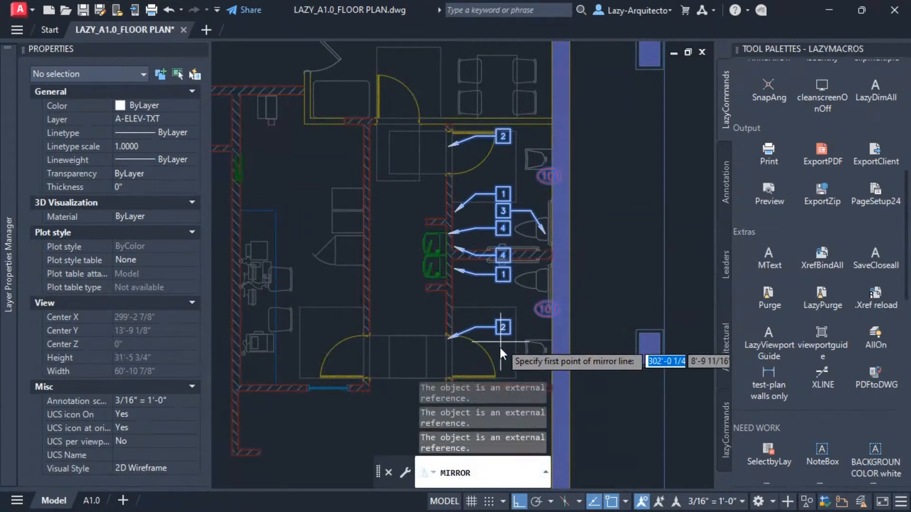
pyautogui.moveTo(500, 354); pyautogui.dragTo(496, 325, button='middle')
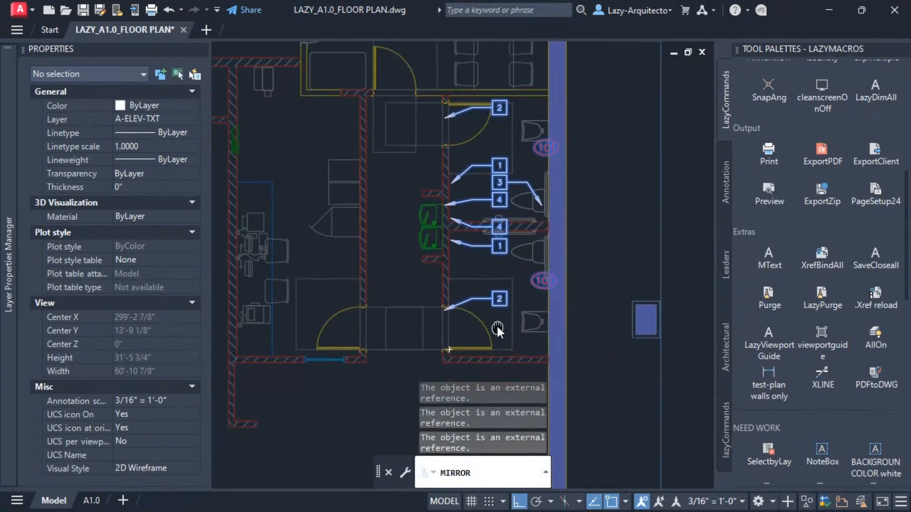
pyautogui.click(494, 354)
pyautogui.moveTo(494, 355); pyautogui.dragTo(483, 301, button='middle')
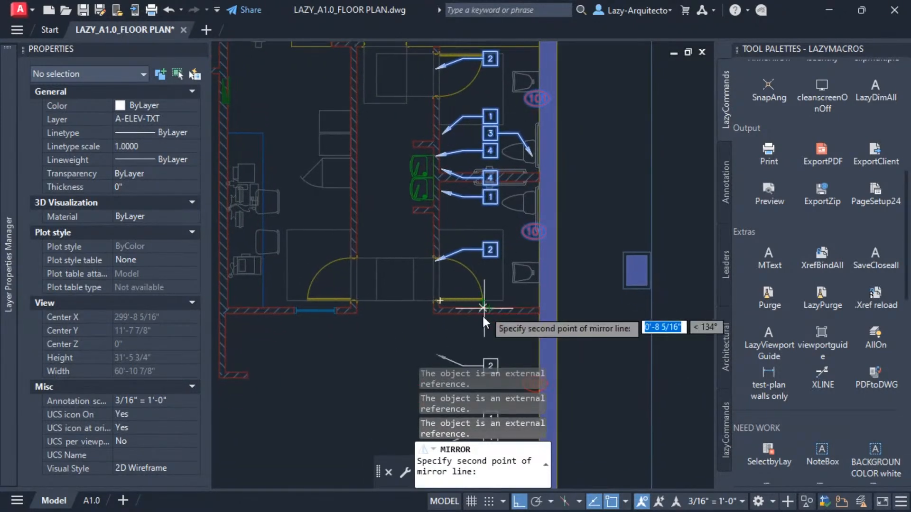
pyautogui.click(489, 346)
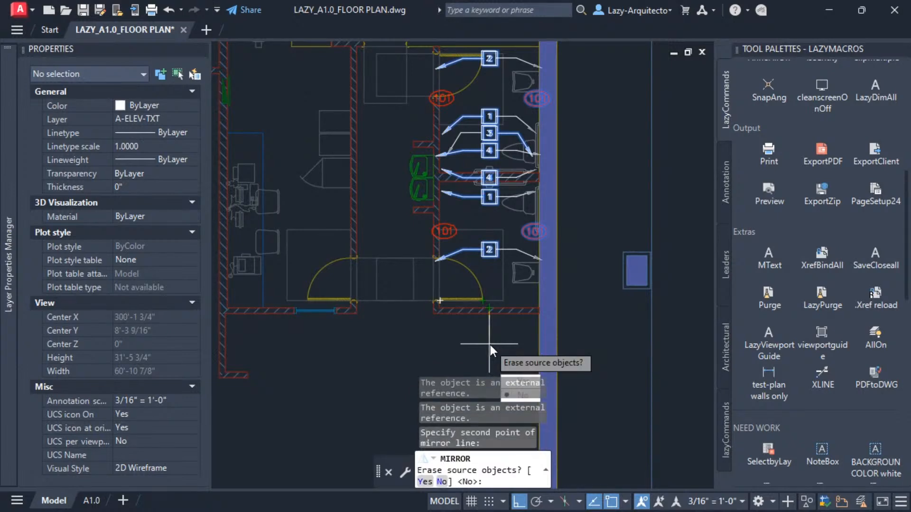
pyautogui.write('y')
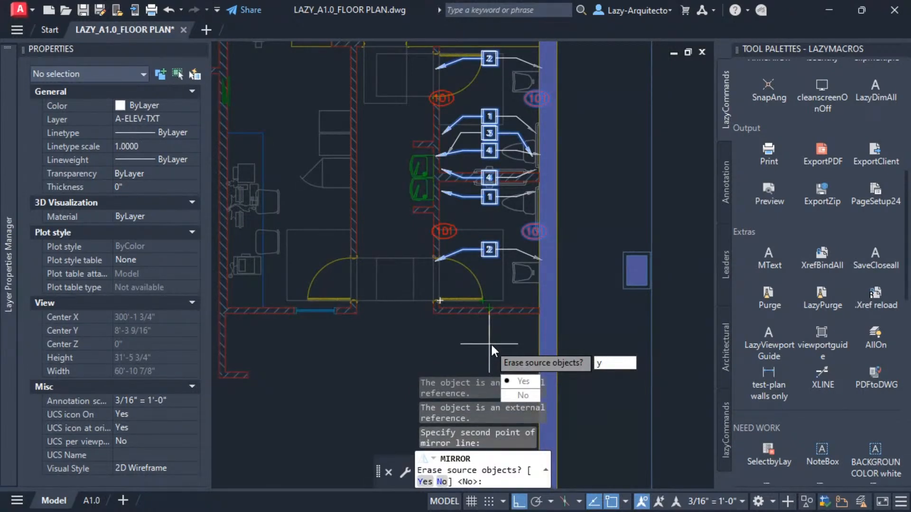
pyautogui.press('Return')
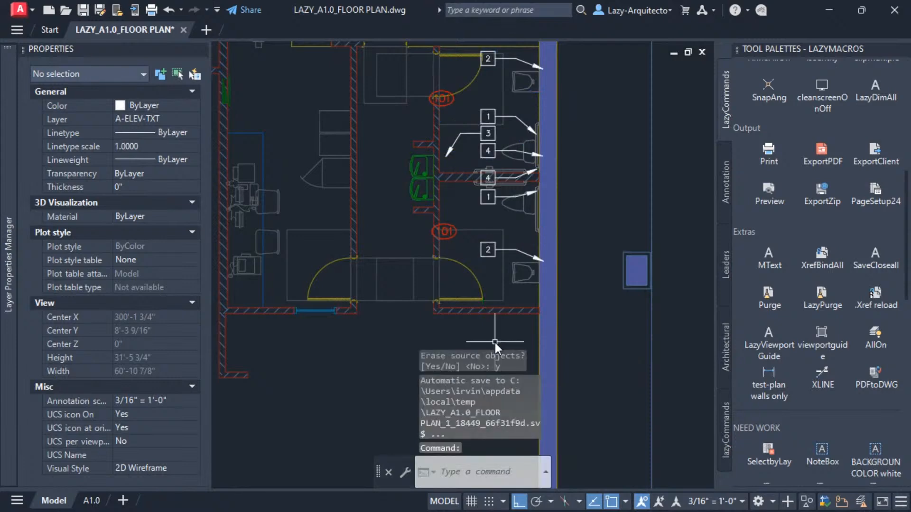
# Reposition the two 101 room tags next to the upper and lower restroom doors.
pyautogui.moveTo(503, 230); pyautogui.dragTo(525, 282, button='middle')
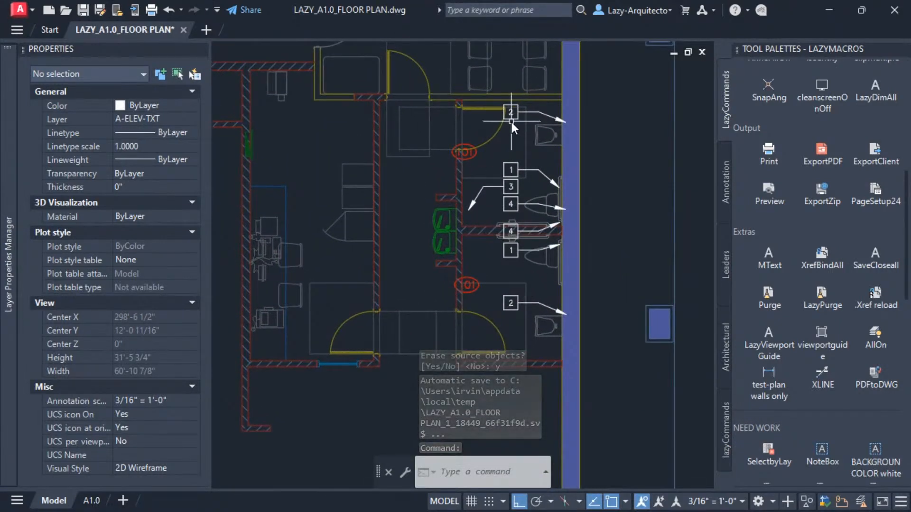
pyautogui.click(466, 284)
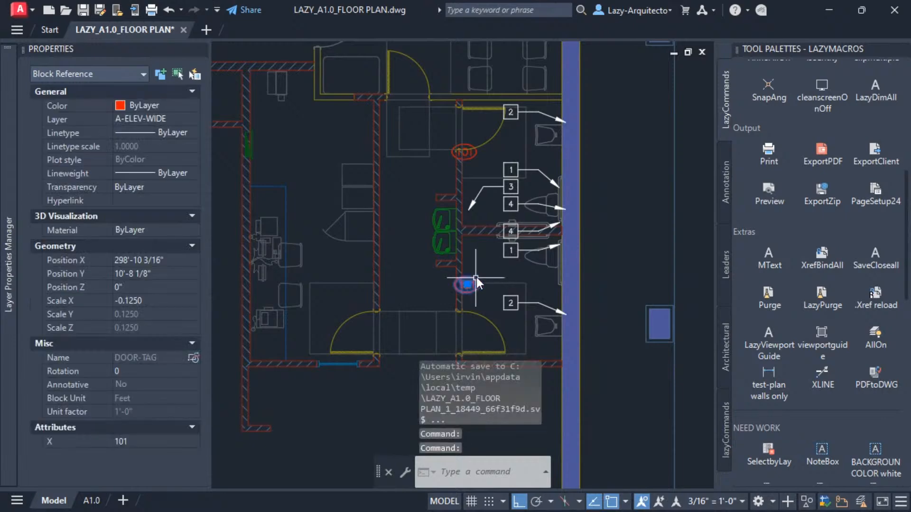
pyautogui.moveTo(473, 277); pyautogui.dragTo(483, 328)
pyautogui.click(474, 160)
pyautogui.moveTo(475, 150); pyautogui.dragTo(484, 127)
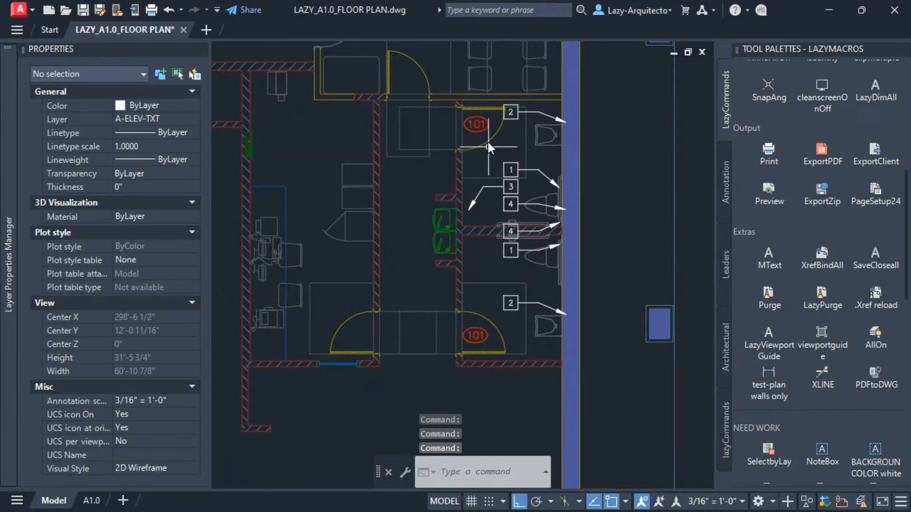
pyautogui.click(511, 119)
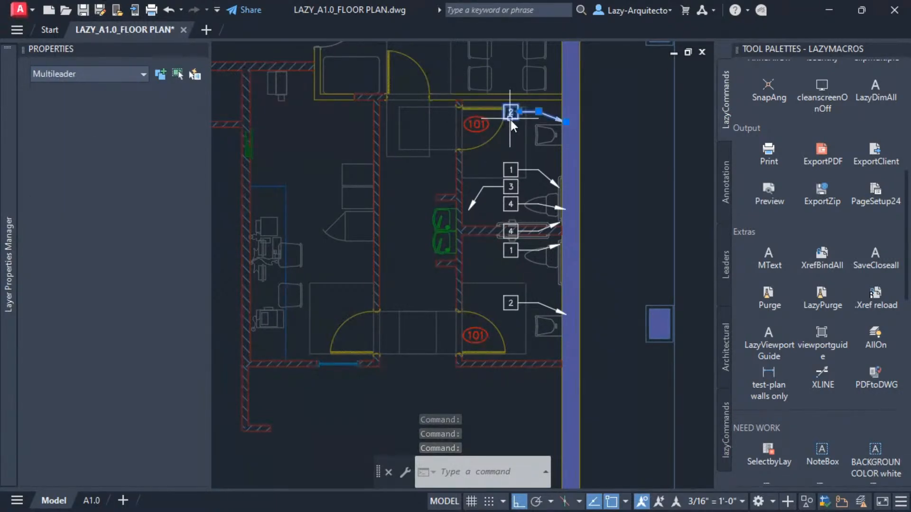
pyautogui.write('m')
pyautogui.press('space')
pyautogui.click(622, 152)
pyautogui.press('Escape')
# Stretch the arrowheads of the upper 2 and 4 keynote leaders onto their restroom fixtures.
pyautogui.click(553, 132)
pyautogui.click(567, 135)
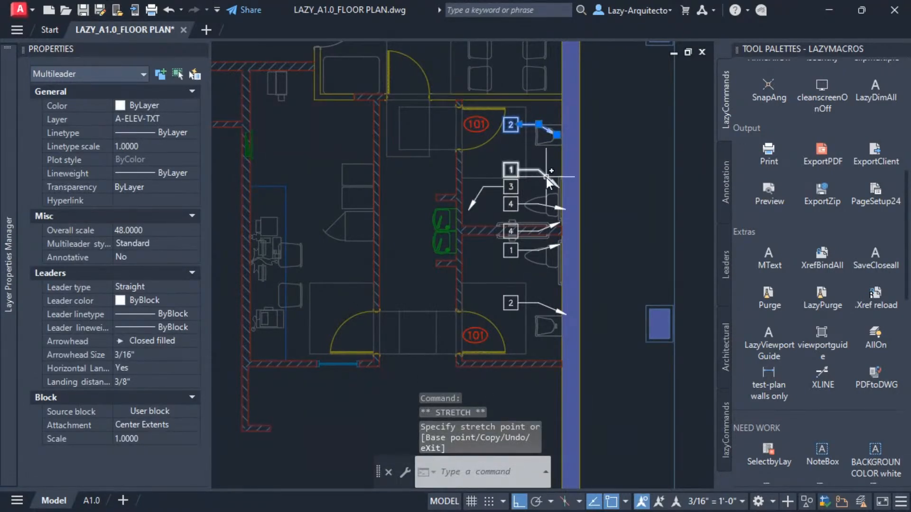
pyautogui.click(515, 203)
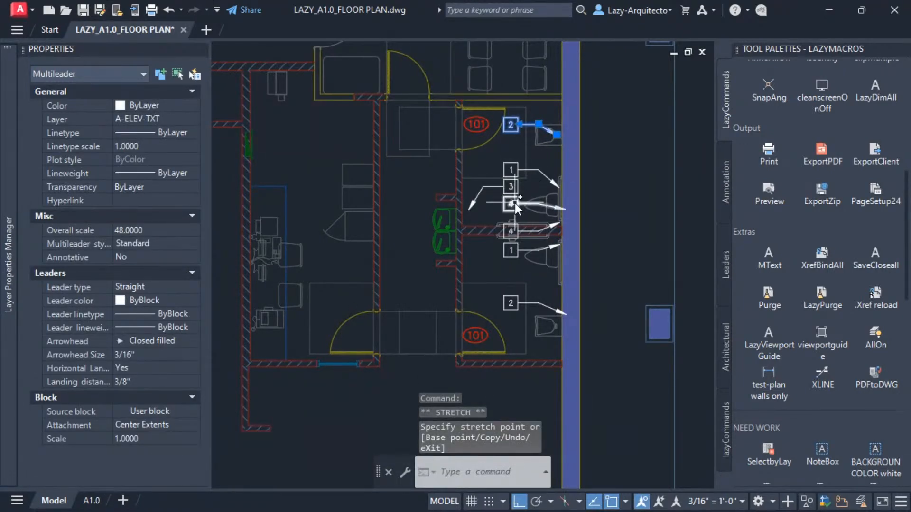
pyautogui.click(566, 208)
pyautogui.click(545, 219)
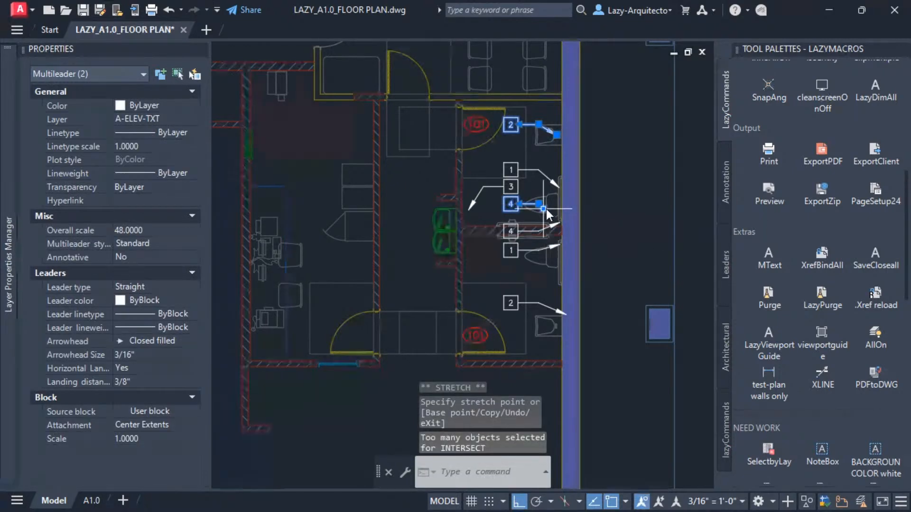
pyautogui.click(545, 221)
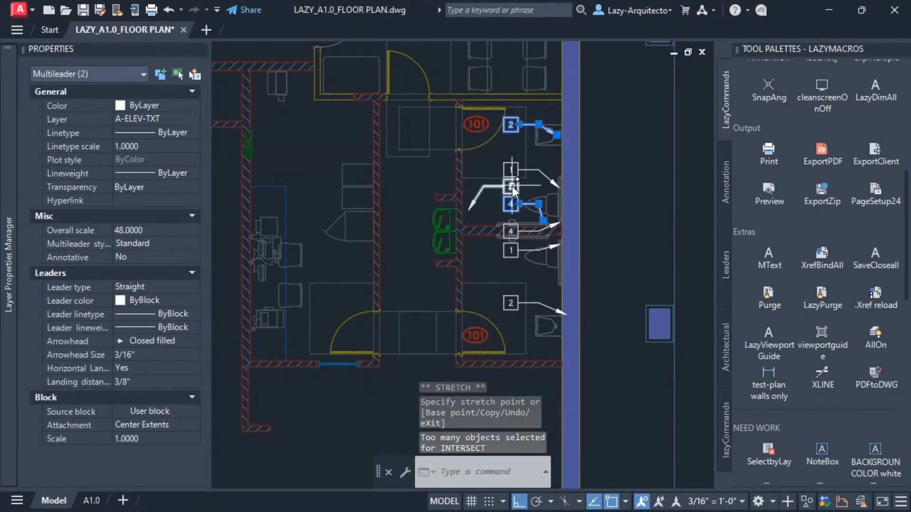
pyautogui.press('Escape')
# Stretch the lower 1 keynote leader's arrowhead down onto its toilet.
pyautogui.scroll(2, 523, 259)
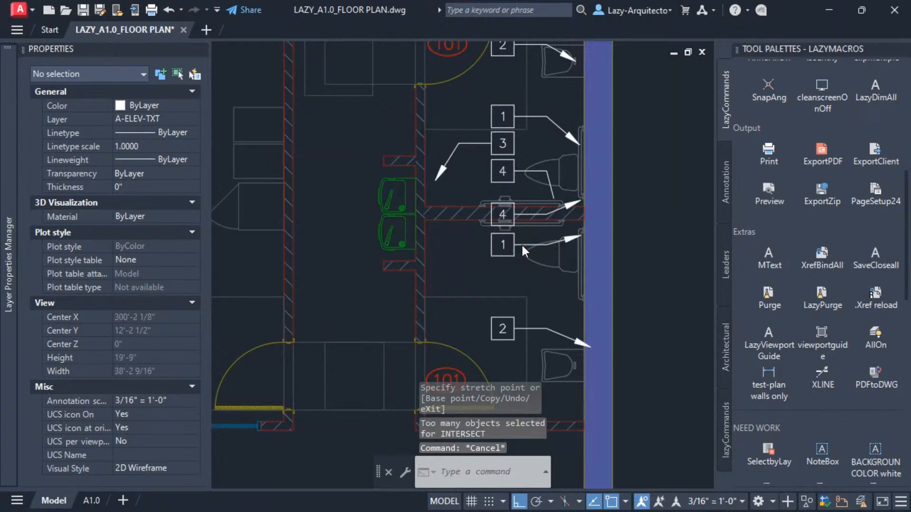
pyautogui.click(522, 246)
pyautogui.click(580, 235)
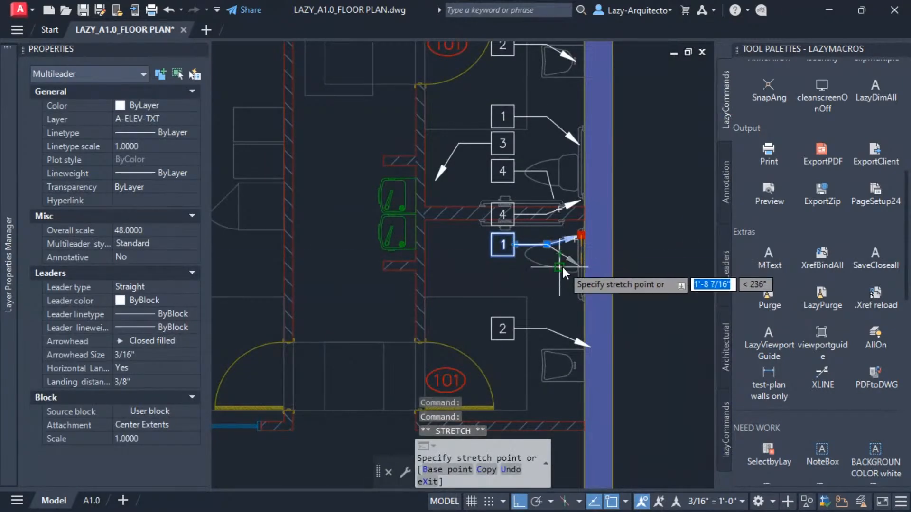
pyautogui.click(557, 269)
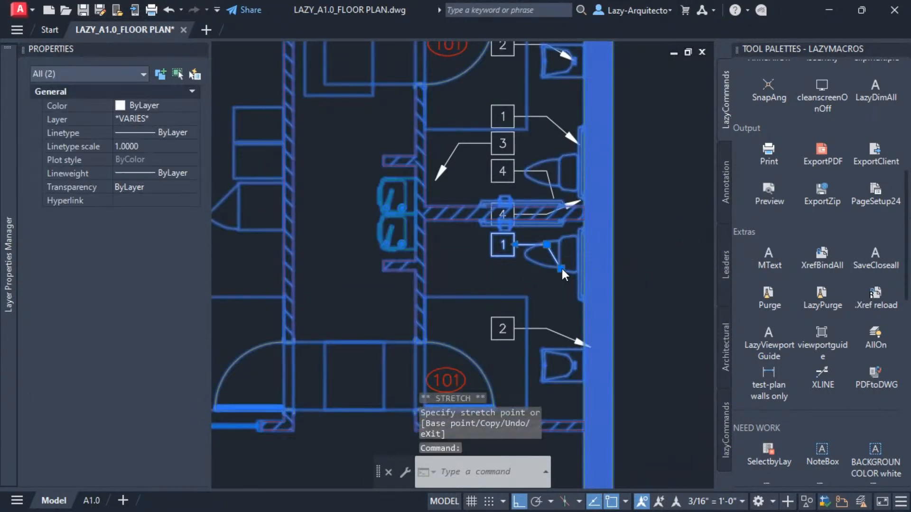
pyautogui.click(568, 271)
pyautogui.scroll(-2, 531, 282)
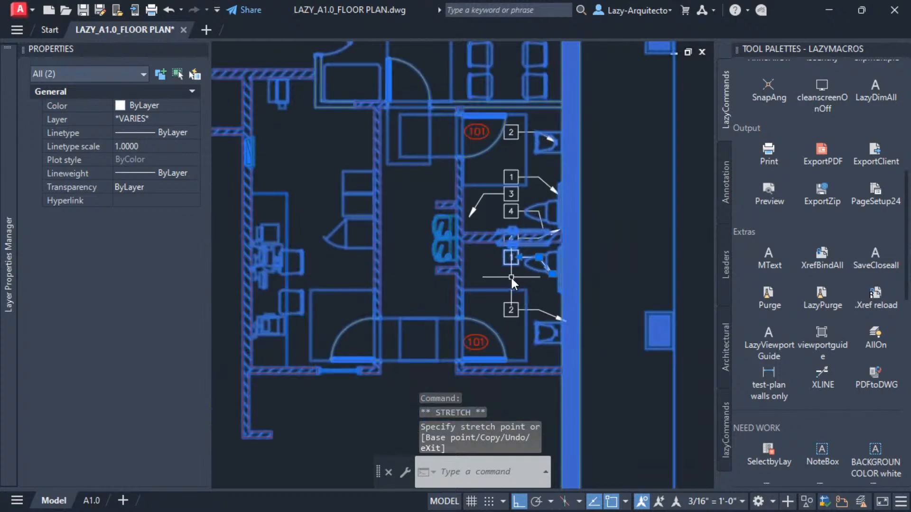
pyautogui.press('Escape')
# Stretch the lower 2 keynote leader's arrowhead onto its fixture beside the lower 101 room door.
pyautogui.scroll(-3, 496, 278)
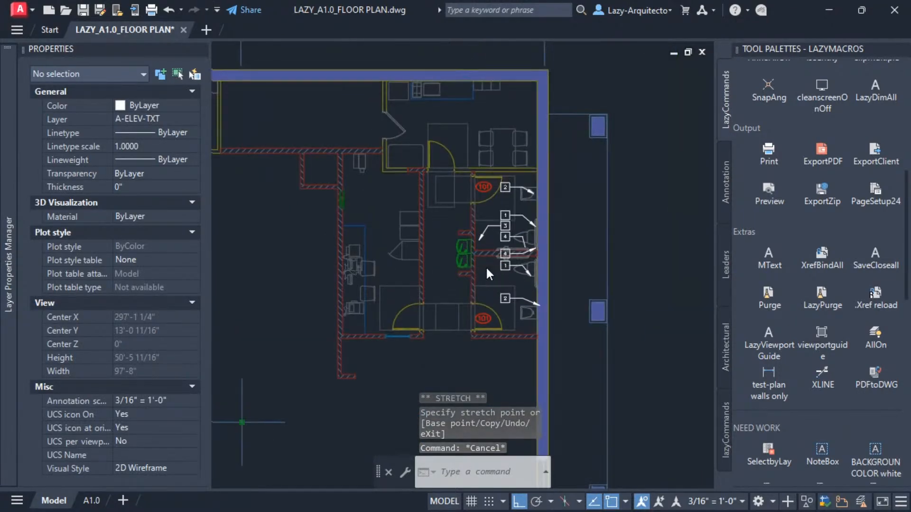
pyautogui.moveTo(486, 266); pyautogui.dragTo(524, 257, button='middle')
pyautogui.click(546, 289)
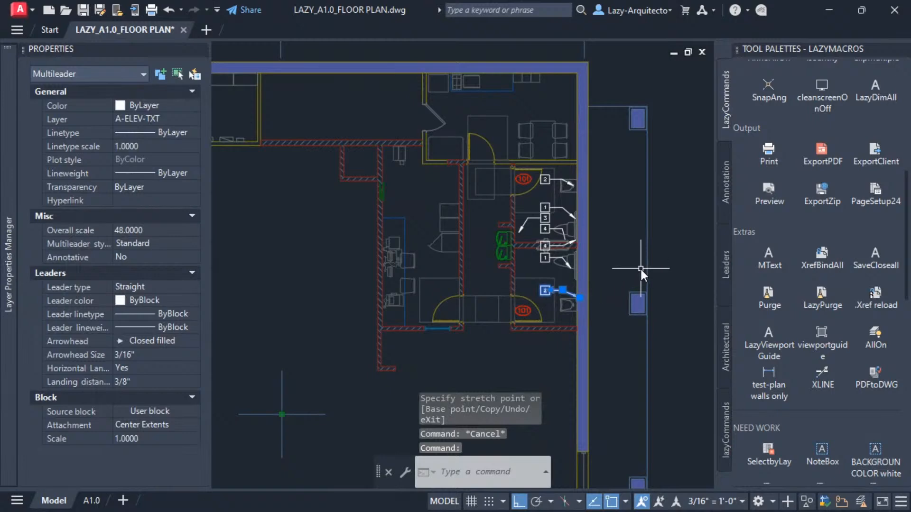
pyautogui.write('mm')
pyautogui.press('BackSpace')
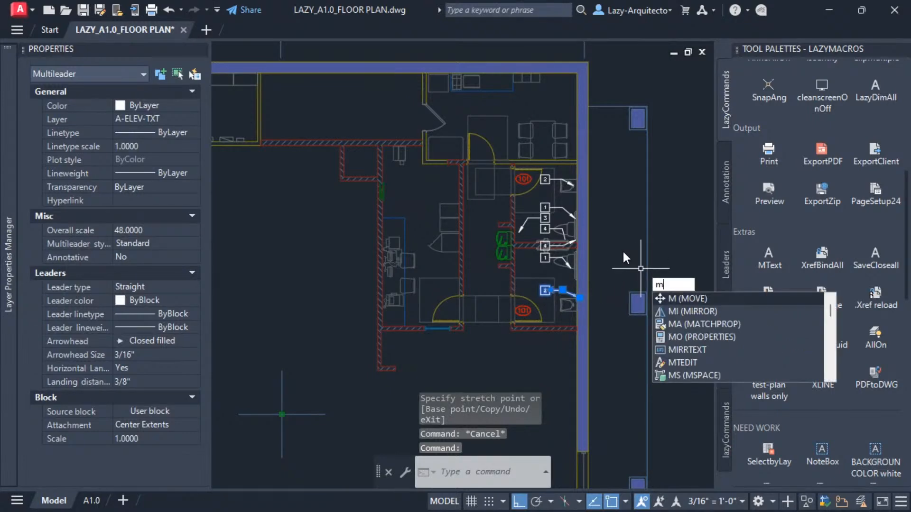
pyautogui.press('Return')
pyautogui.click(616, 254)
pyautogui.press('Escape')
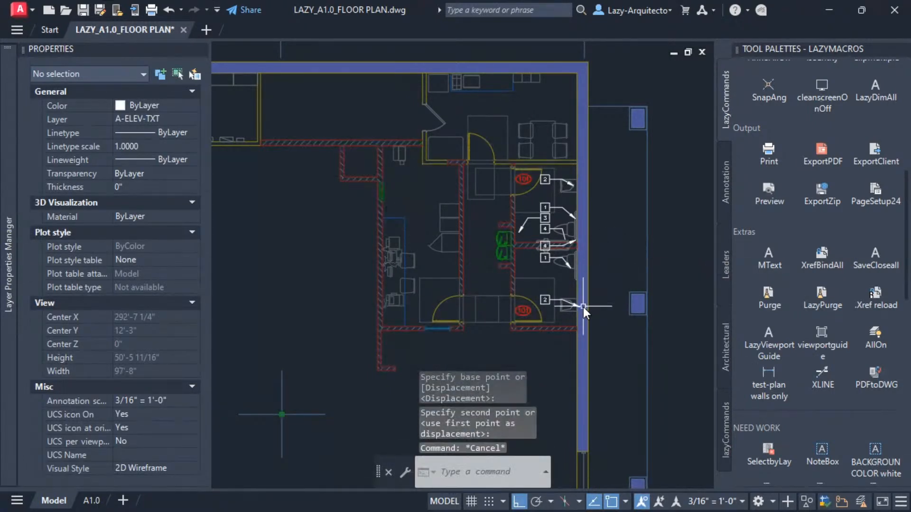
pyautogui.click(575, 306)
pyautogui.click(580, 307)
pyautogui.press('Escape')
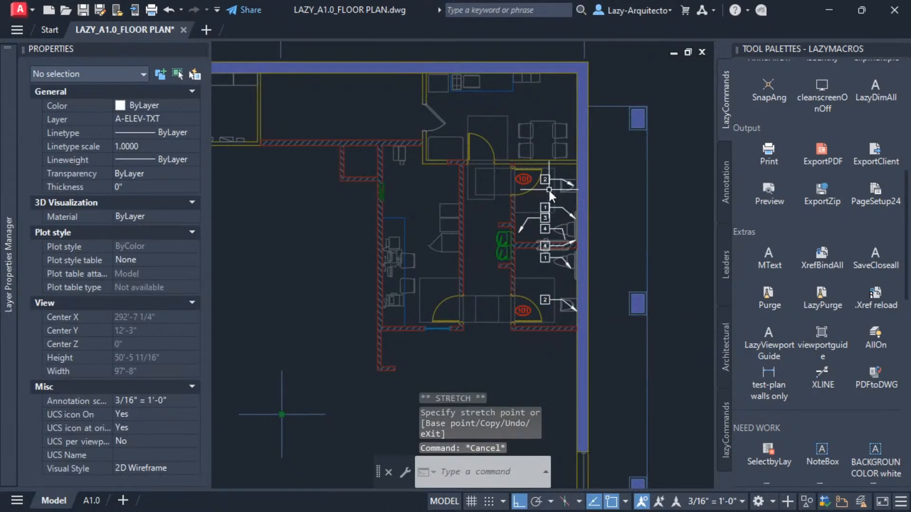
# Stretch the 3 keynote leader's arrowhead slightly left onto the grab bars.
pyautogui.click(521, 235)
pyautogui.click(520, 234)
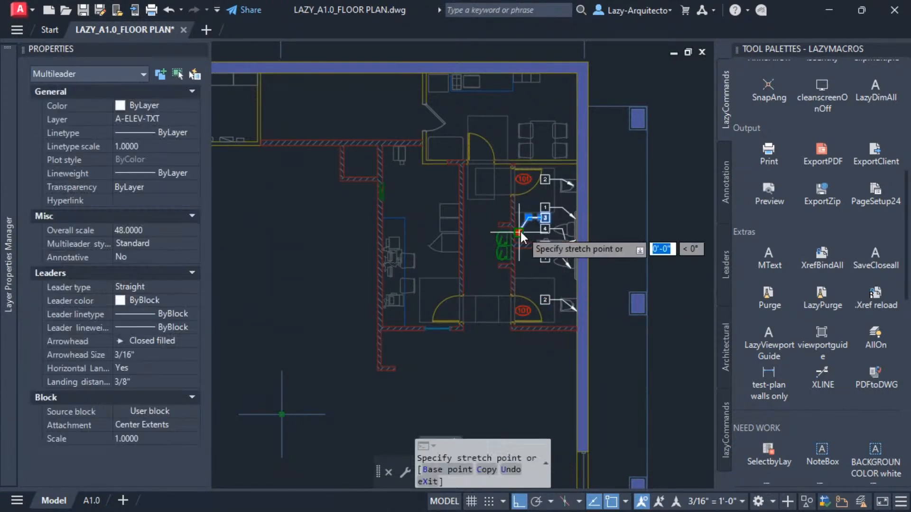
pyautogui.click(510, 232)
pyautogui.press('Escape')
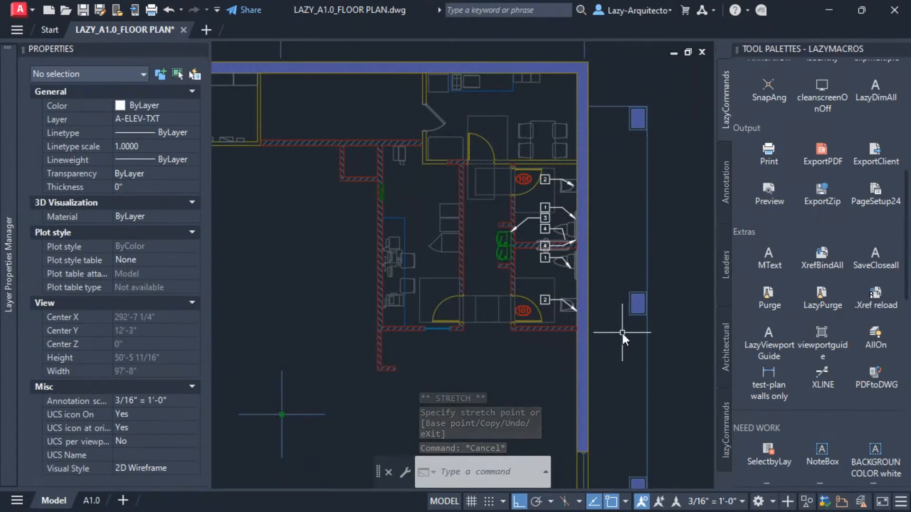
# Examine the reference plan's upper-right corner around the 101 room and overall interior dimensions.
pyautogui.scroll(-8, 621, 331)
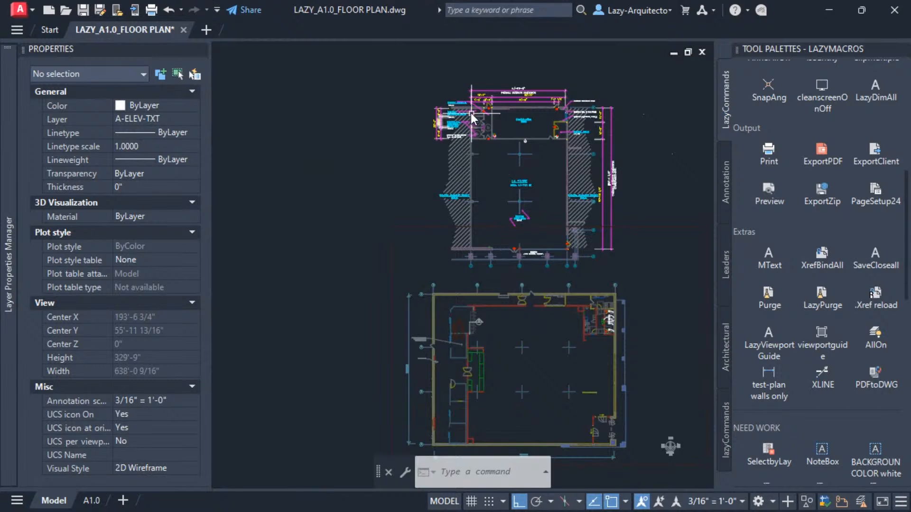
pyautogui.scroll(4, 470, 109)
pyautogui.scroll(2, 501, 127)
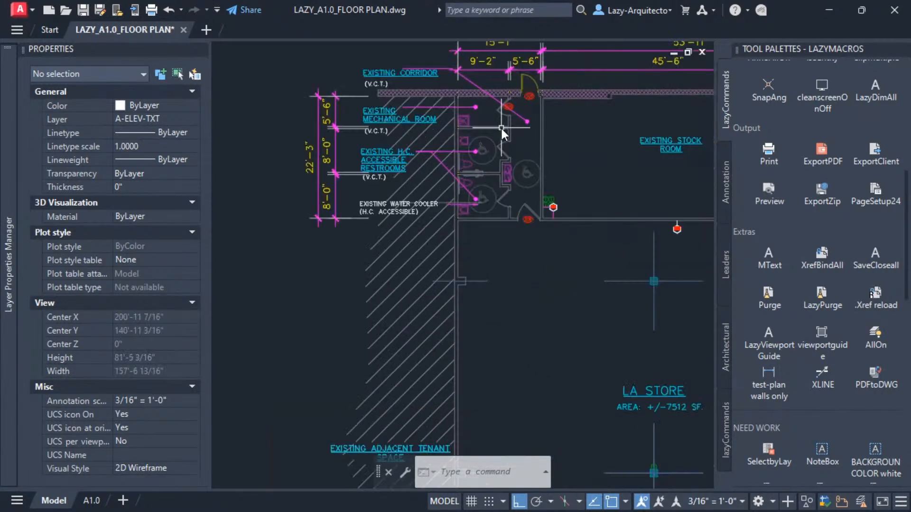
pyautogui.moveTo(502, 147); pyautogui.dragTo(482, 166, button='middle')
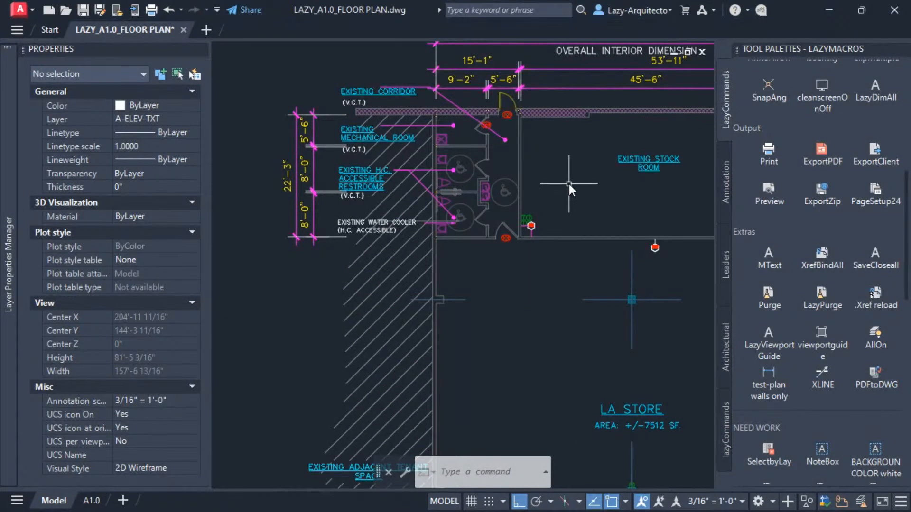
pyautogui.moveTo(579, 184)
pyautogui.mouseDown(button='middle')
pyautogui.moveTo(508, 195)
pyautogui.moveTo(451, 229)
pyautogui.mouseUp(button='middle')
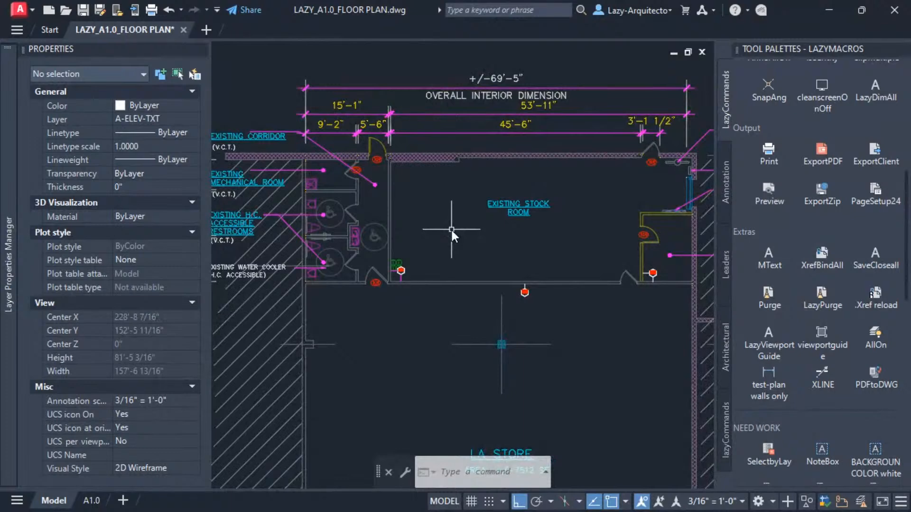
pyautogui.moveTo(408, 246); pyautogui.dragTo(378, 277, button='middle')
pyautogui.moveTo(425, 227); pyautogui.dragTo(408, 278, button='middle')
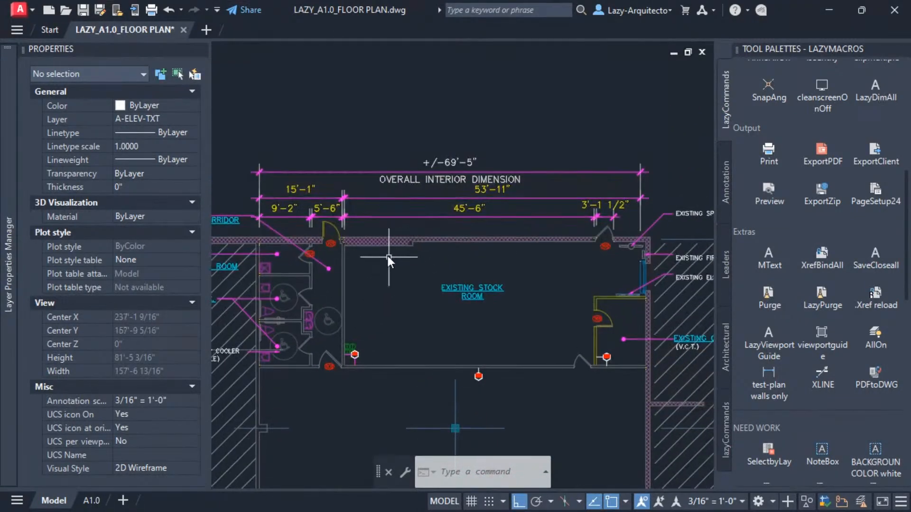
pyautogui.moveTo(516, 194); pyautogui.dragTo(479, 195, button='middle')
pyautogui.scroll(4, 568, 228)
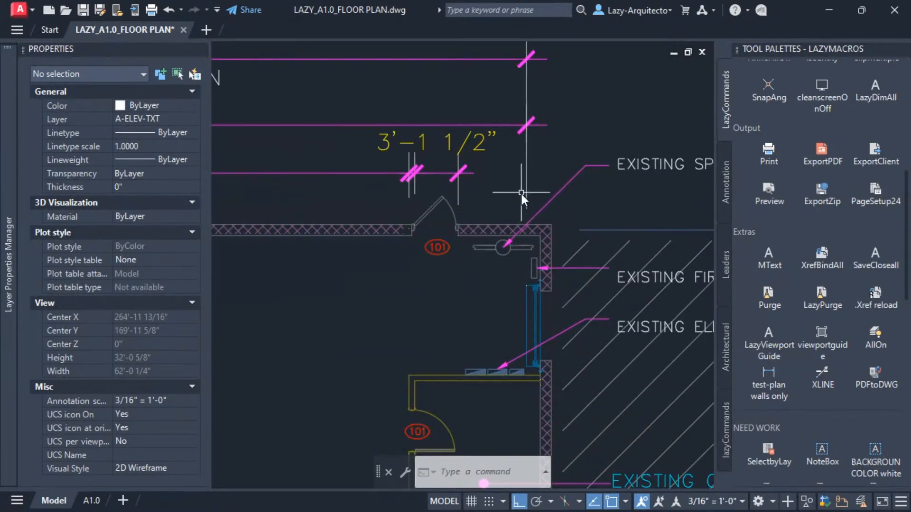
pyautogui.scroll(-3, 544, 152)
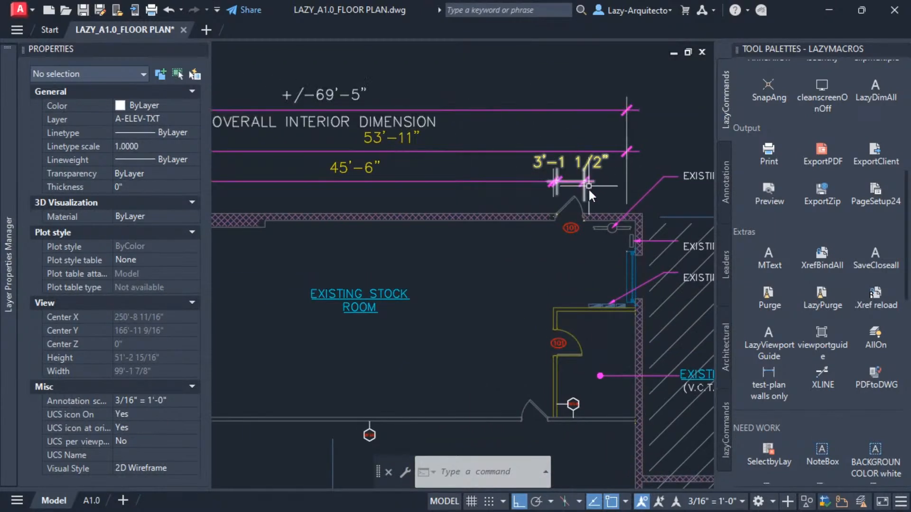
pyautogui.scroll(4, 648, 256)
pyautogui.scroll(-2, 588, 125)
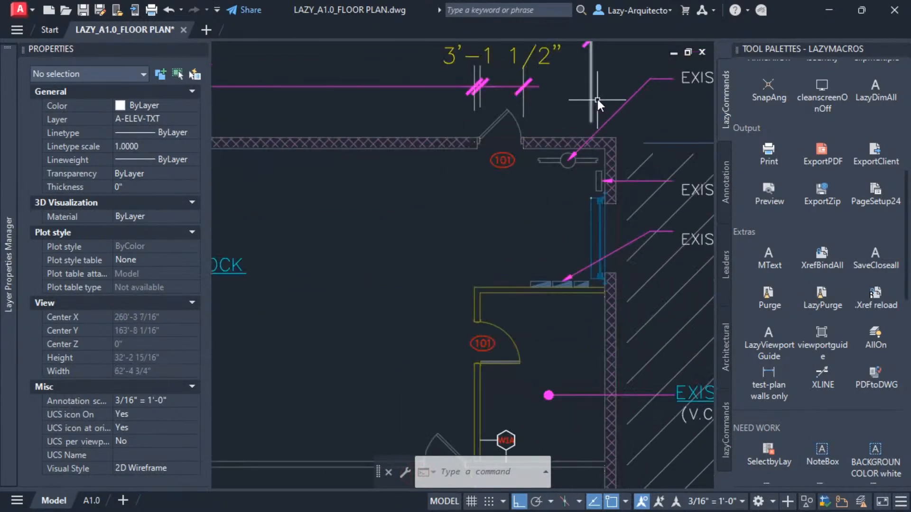
pyautogui.moveTo(594, 104); pyautogui.dragTo(605, 185, button='middle')
pyautogui.click(603, 123)
pyautogui.click(592, 142)
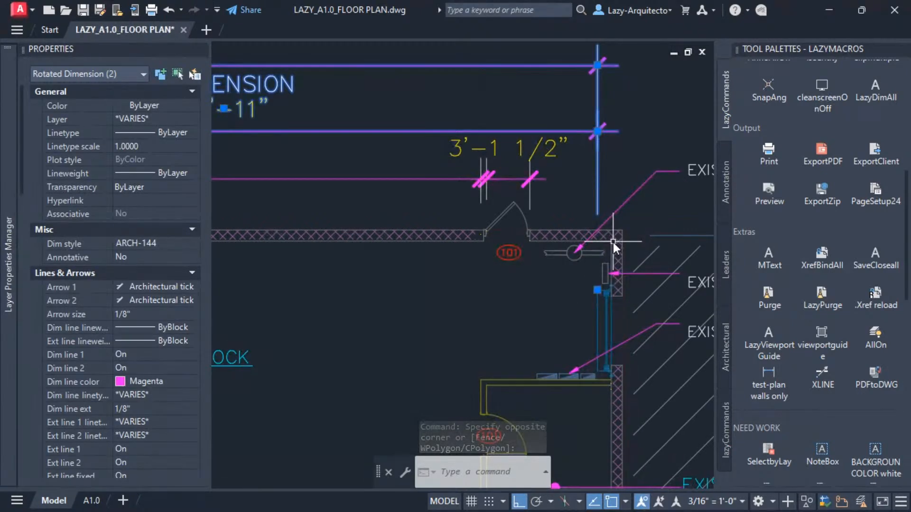
pyautogui.press('Escape')
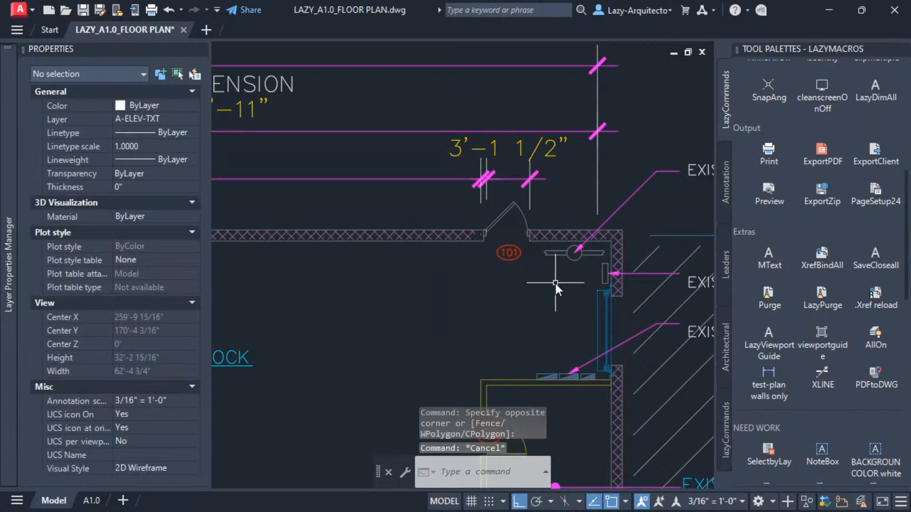
# Stretch the reference plan's overall interior dimensions so their right extension lines end at the exterior wall corner.
pyautogui.scroll(-2, 551, 285)
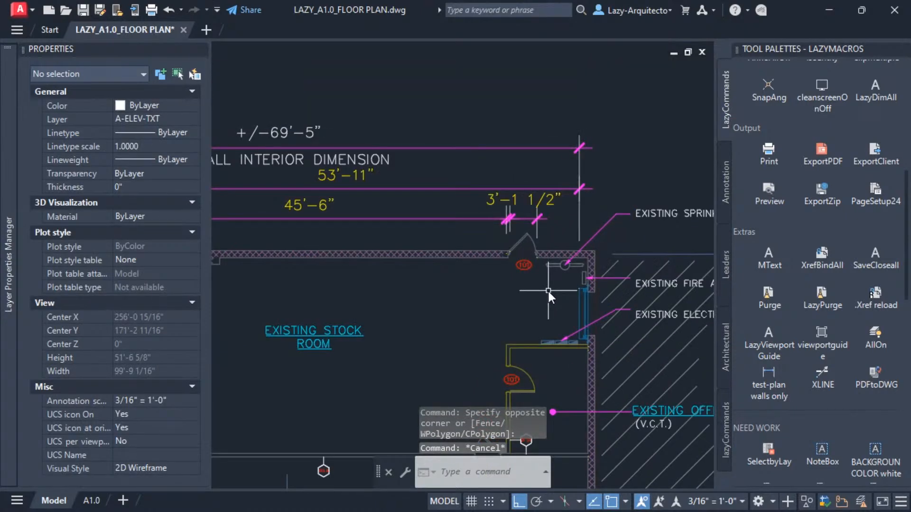
pyautogui.write('s')
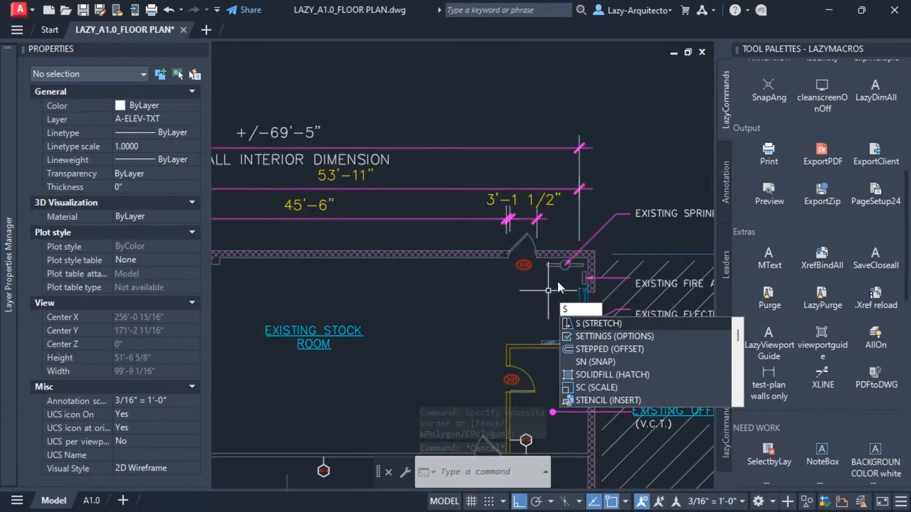
pyautogui.press('Return')
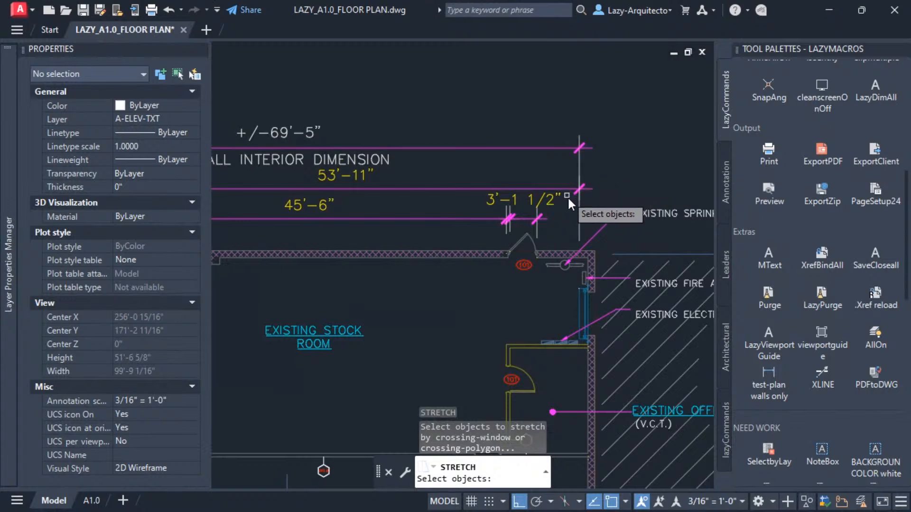
pyautogui.scroll(4, 582, 291)
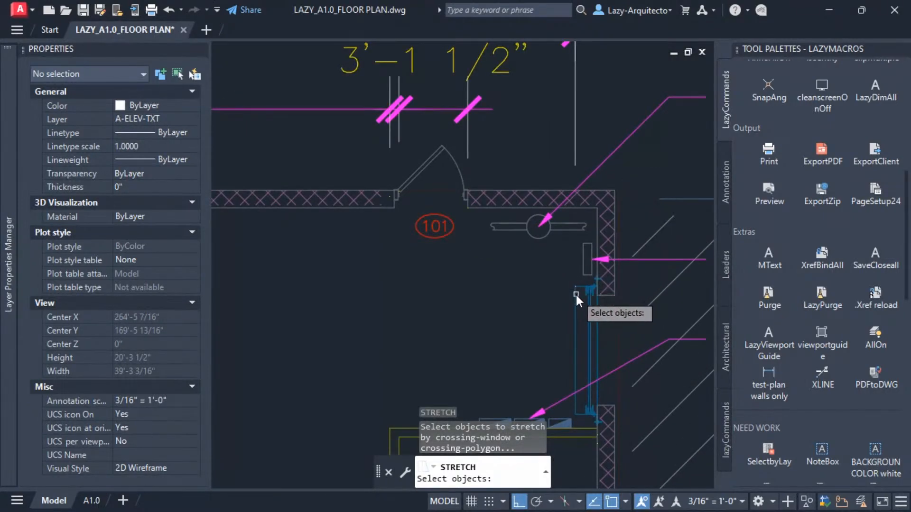
pyautogui.click(581, 296)
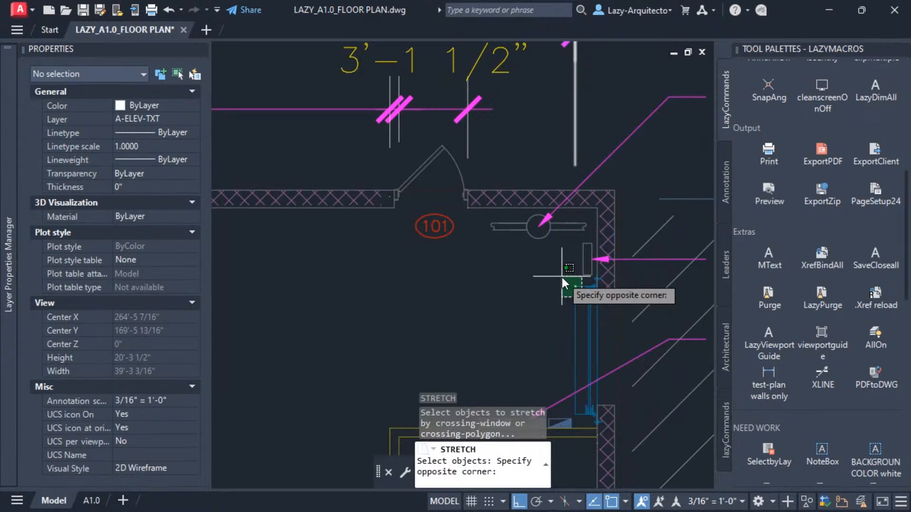
pyautogui.click(562, 277)
pyautogui.scroll(-2, 559, 303)
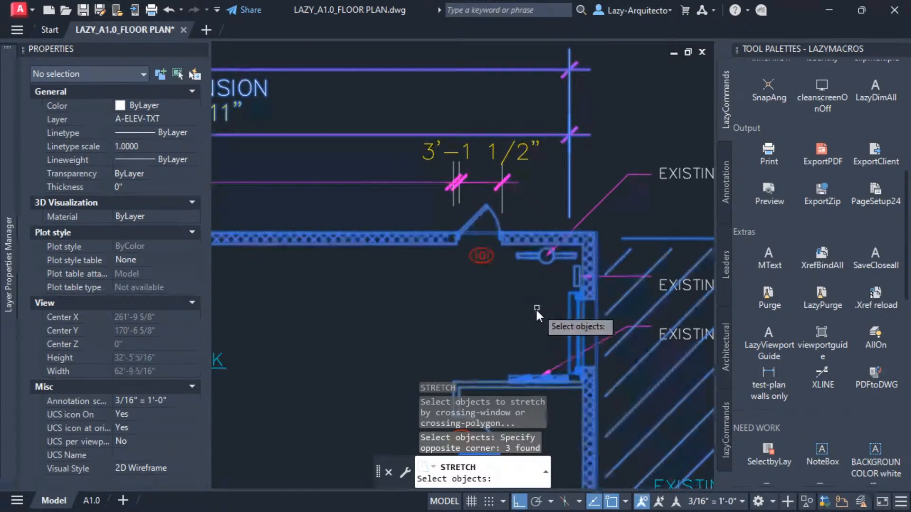
pyautogui.keyDown('shift'); pyautogui.click(579, 314); pyautogui.keyUp('shift')
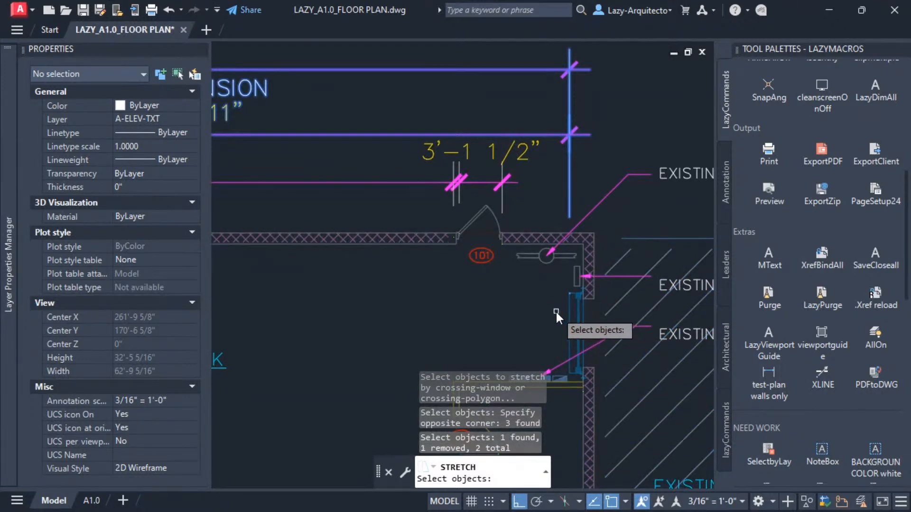
pyautogui.press('Return')
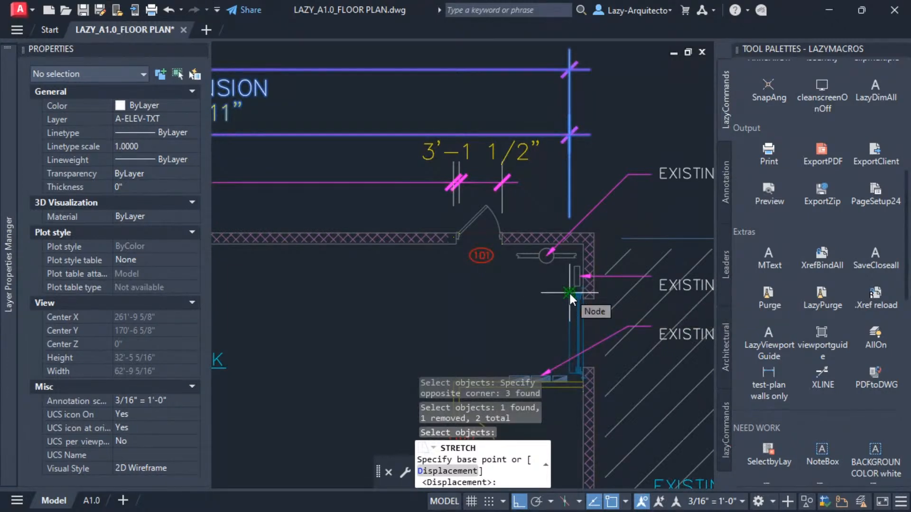
pyautogui.click(568, 292)
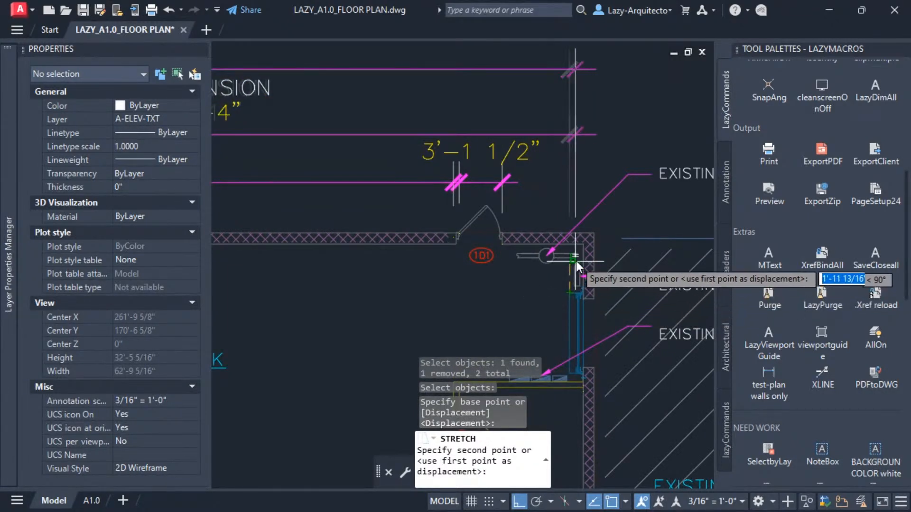
pyautogui.moveTo(585, 248); pyautogui.dragTo(592, 286, button='middle')
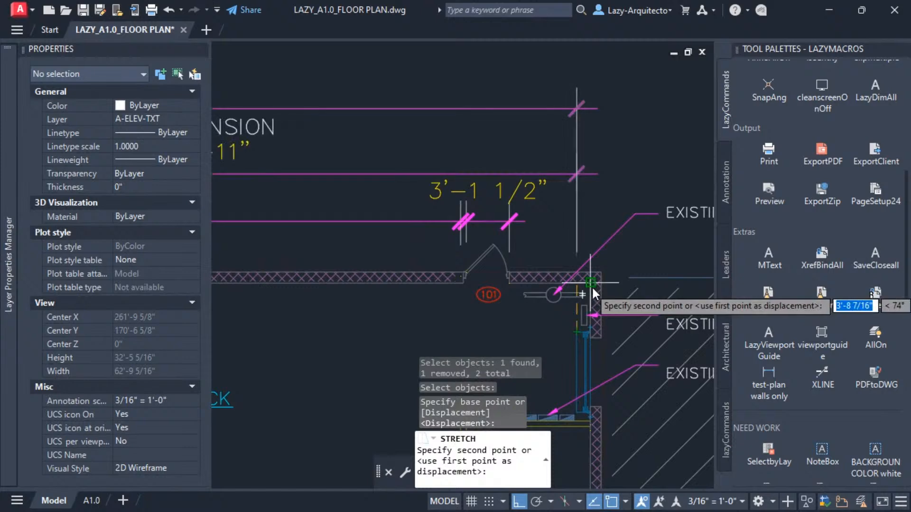
pyautogui.click(591, 289)
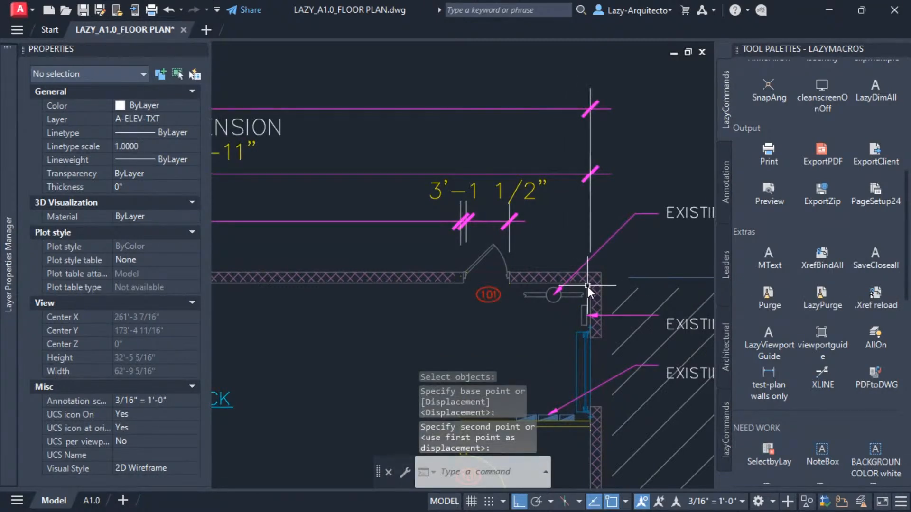
# Set the MIRRTEXT system variable to 1 while viewing the new plan's restroom.
pyautogui.scroll(-2, 610, 292)
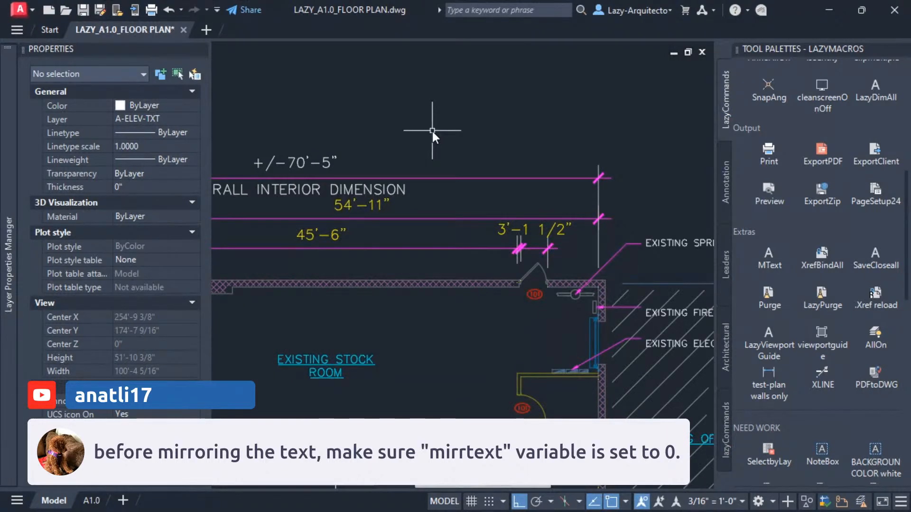
pyautogui.scroll(-8, 422, 117)
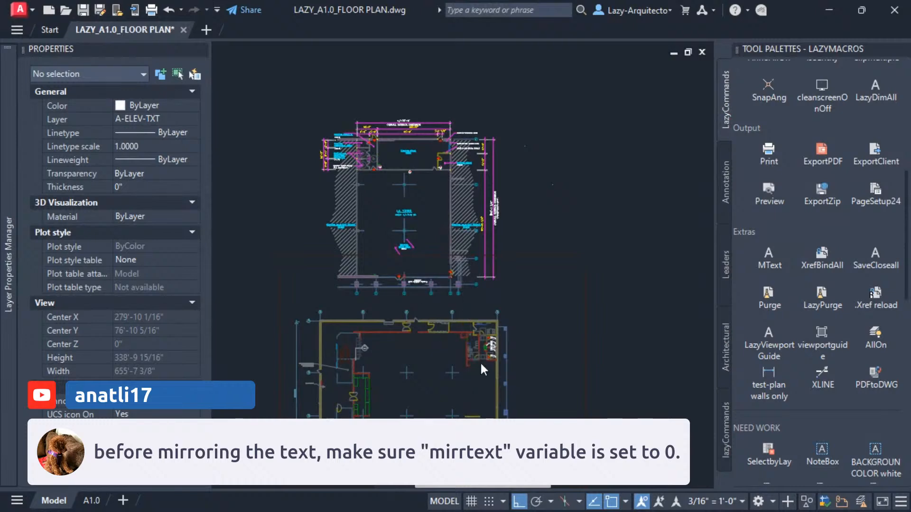
pyautogui.scroll(6, 491, 355)
pyautogui.scroll(2, 473, 284)
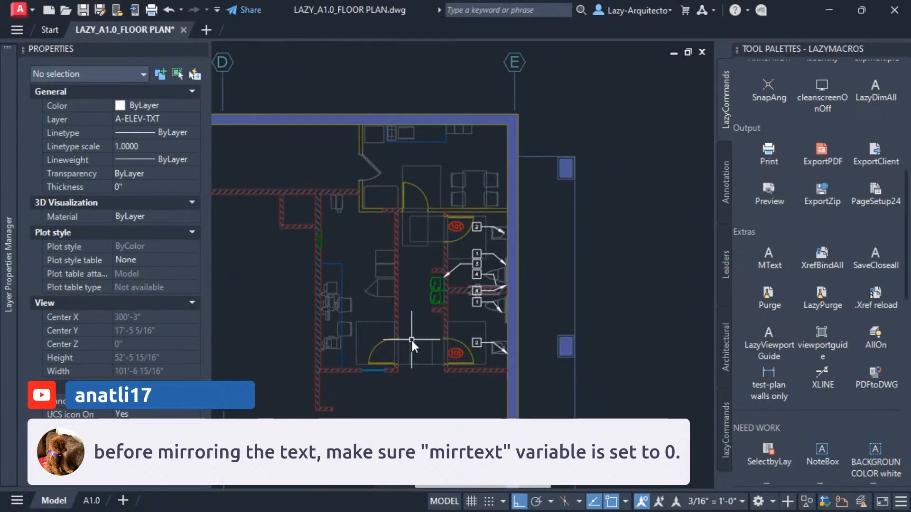
pyautogui.scroll(4, 458, 356)
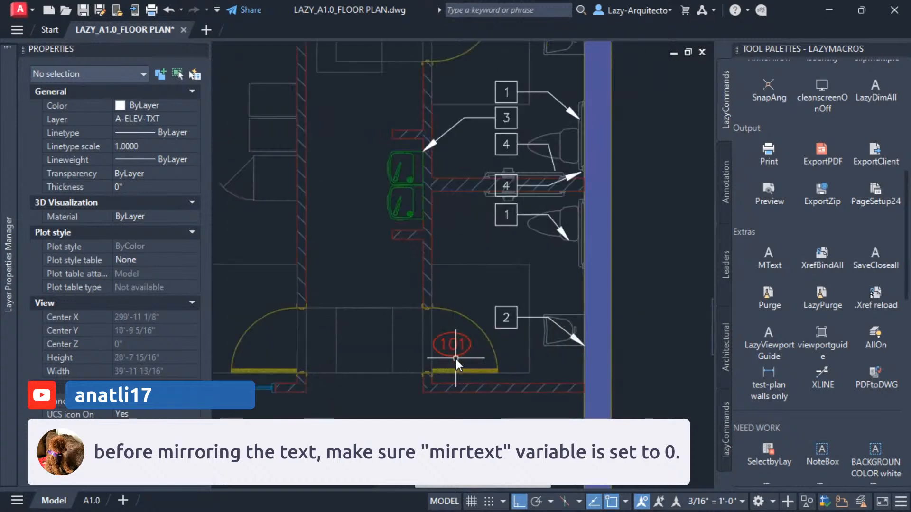
pyautogui.scroll(-2, 461, 349)
pyautogui.scroll(-2, 469, 310)
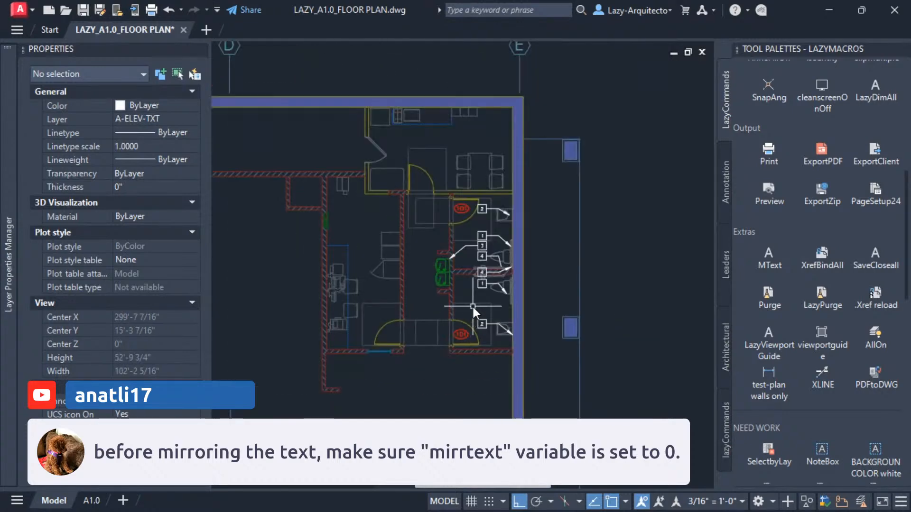
pyautogui.moveTo(473, 297); pyautogui.dragTo(489, 303, button='middle')
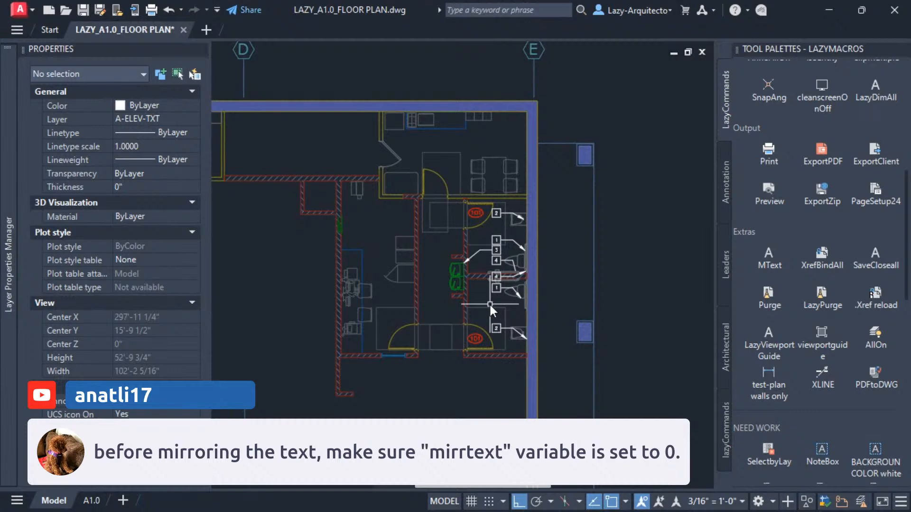
pyautogui.write('MIR')
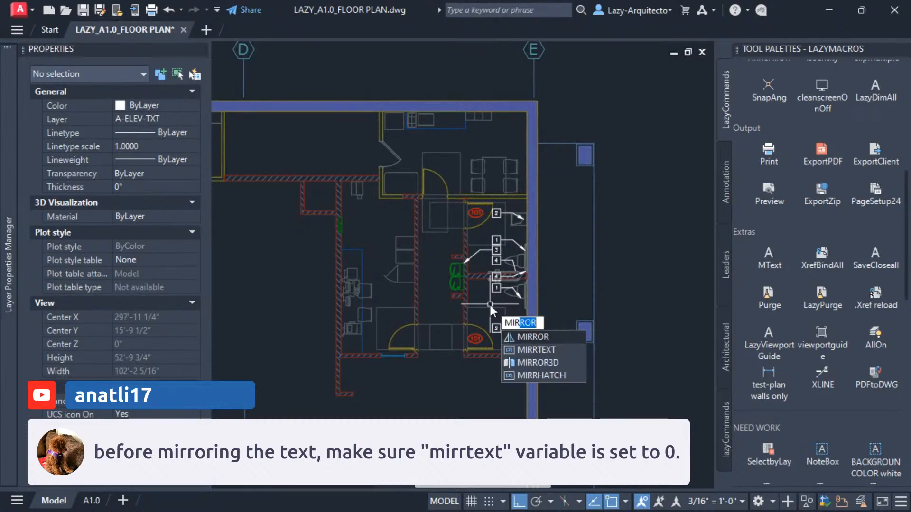
pyautogui.click(540, 351)
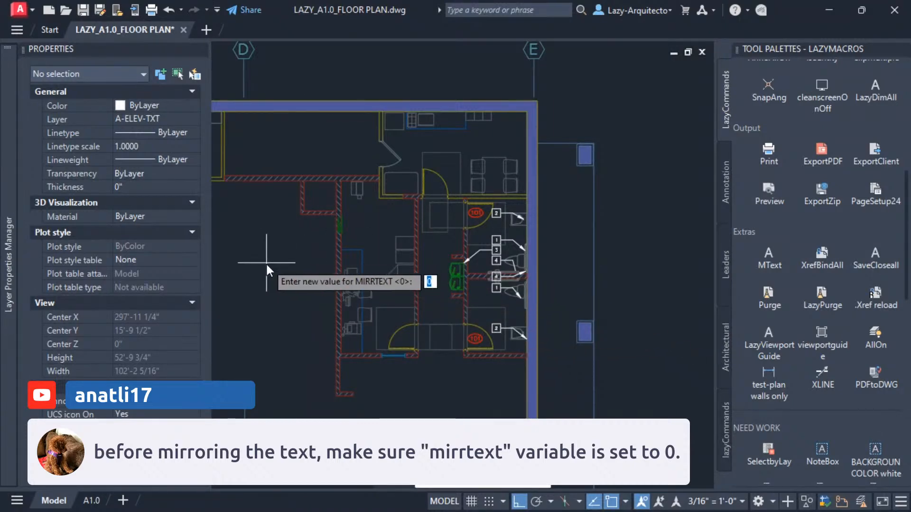
pyautogui.write('1')
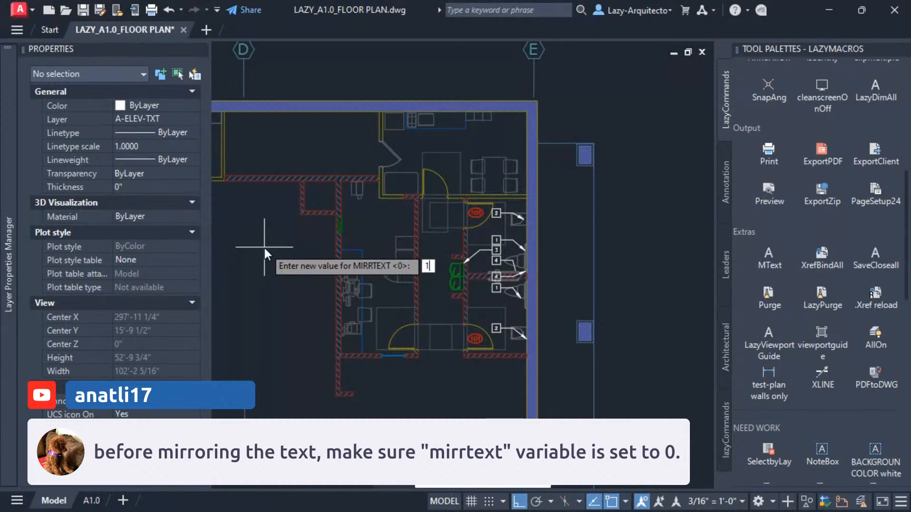
pyautogui.press('Return')
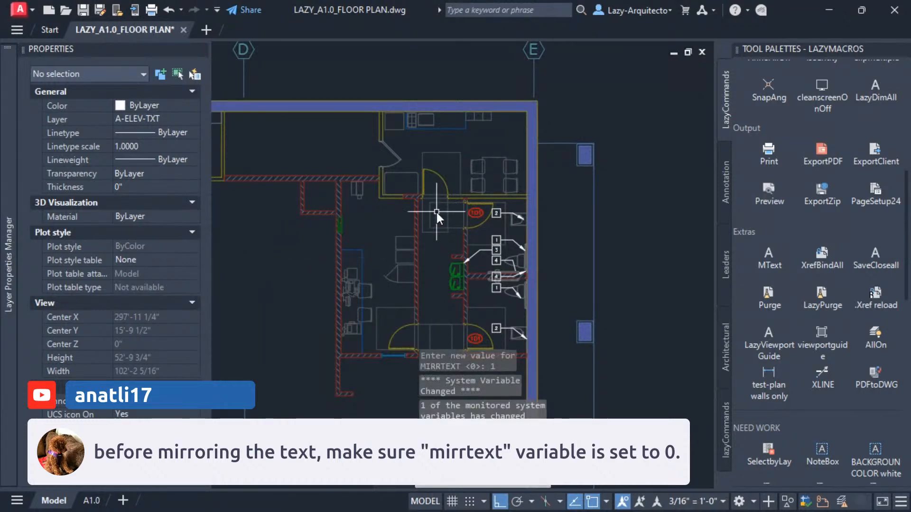
# Mirror the restroom keynote callouts and room tags across a vertical line beside the exterior wall, keeping the source objects.
pyautogui.click(443, 198)
pyautogui.click(514, 311)
pyautogui.moveTo(511, 294); pyautogui.dragTo(480, 250, button='middle')
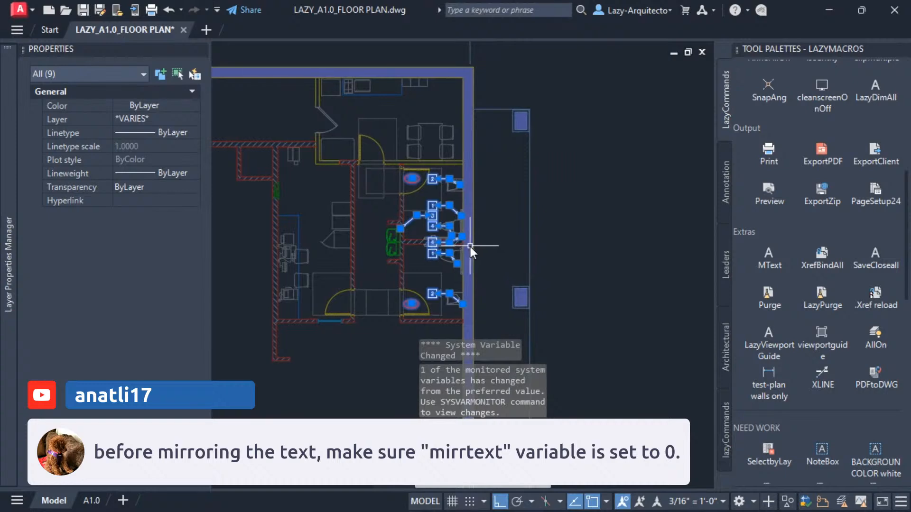
pyautogui.write('MI')
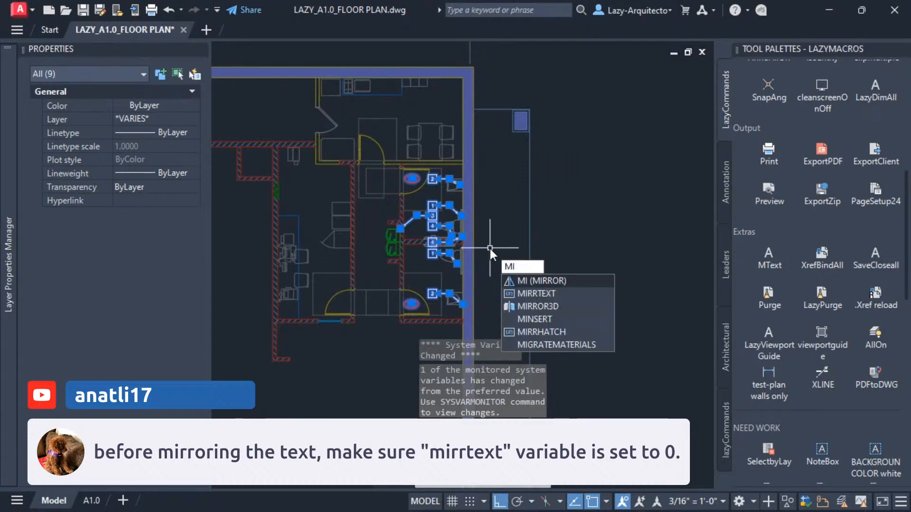
pyautogui.press('Return')
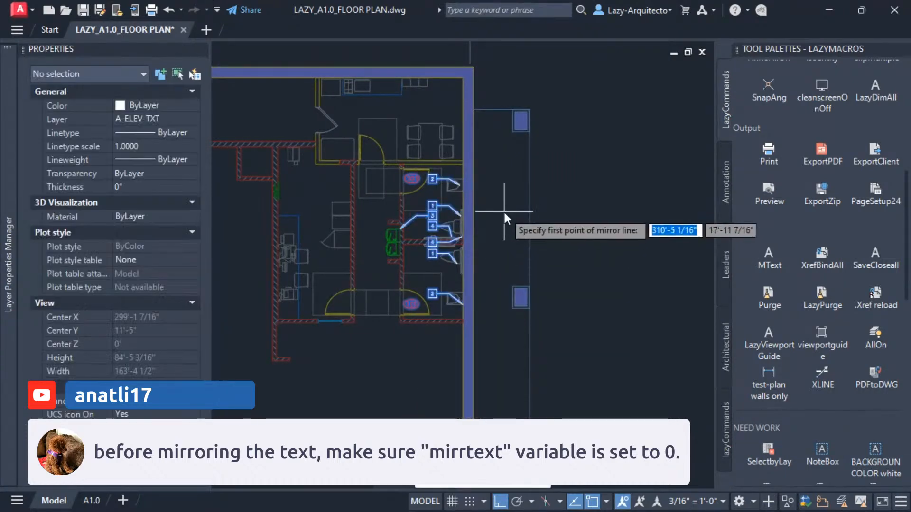
pyautogui.click(505, 212)
pyautogui.click(508, 164)
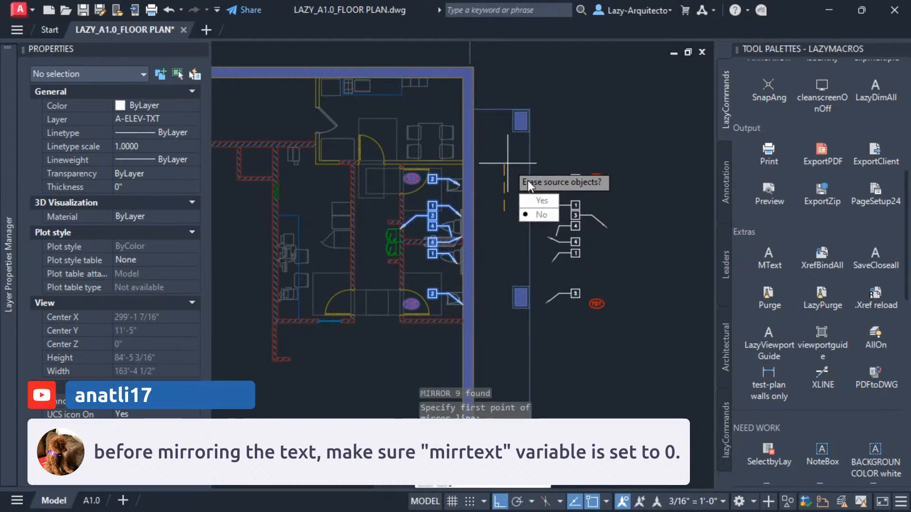
pyautogui.click(529, 201)
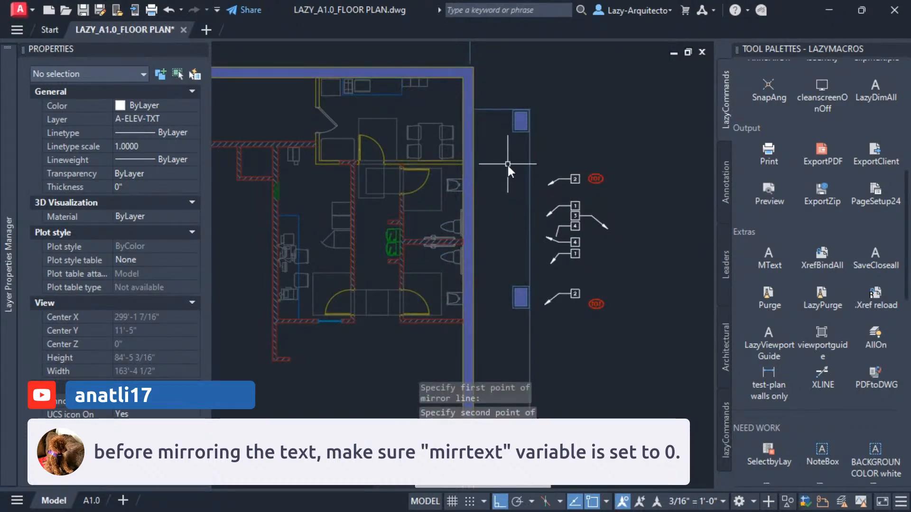
pyautogui.scroll(6, 566, 304)
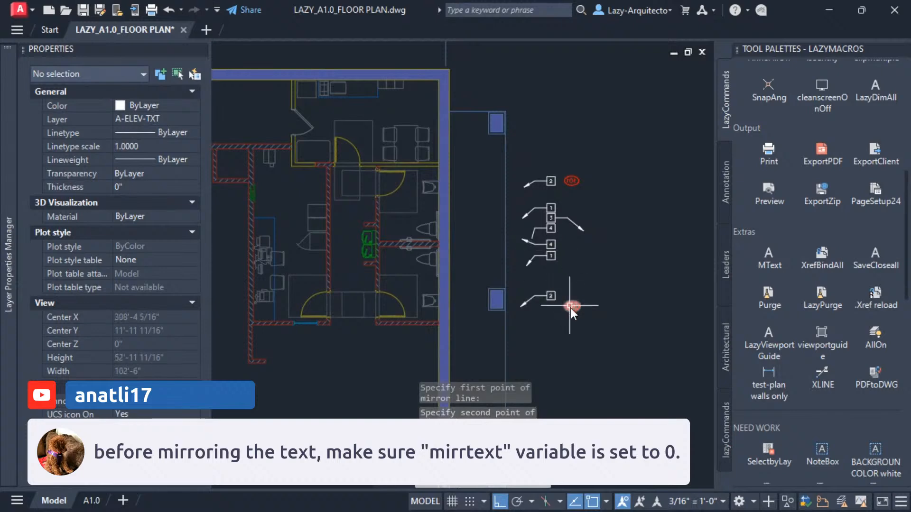
pyautogui.scroll(4, 569, 309)
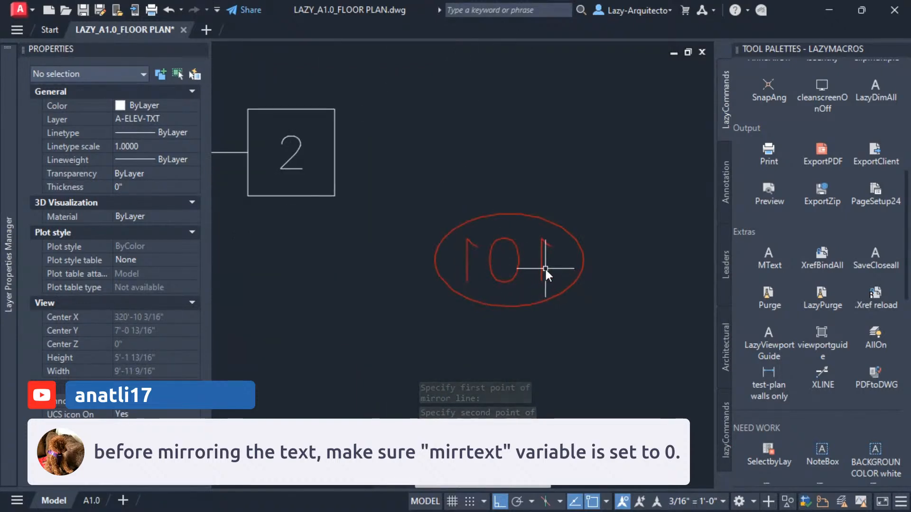
pyautogui.click(543, 267)
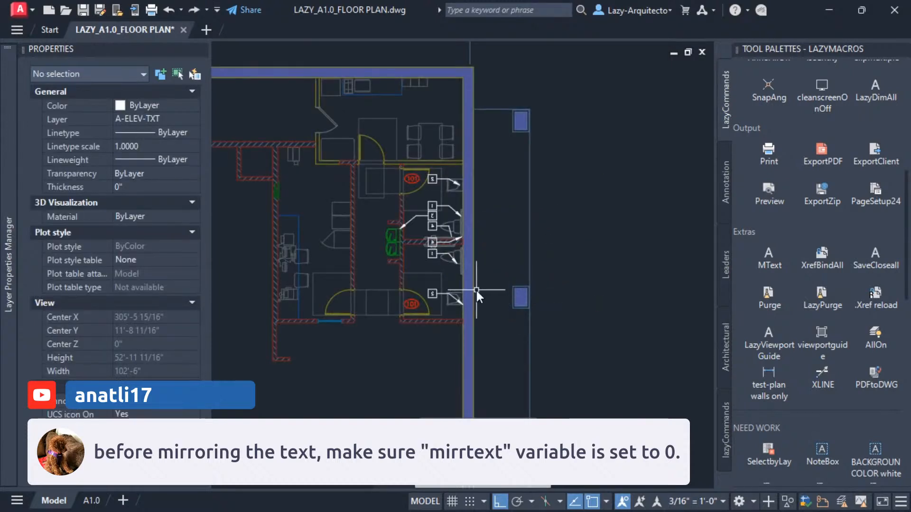
pyautogui.moveTo(479, 283); pyautogui.dragTo(491, 303, button='middle')
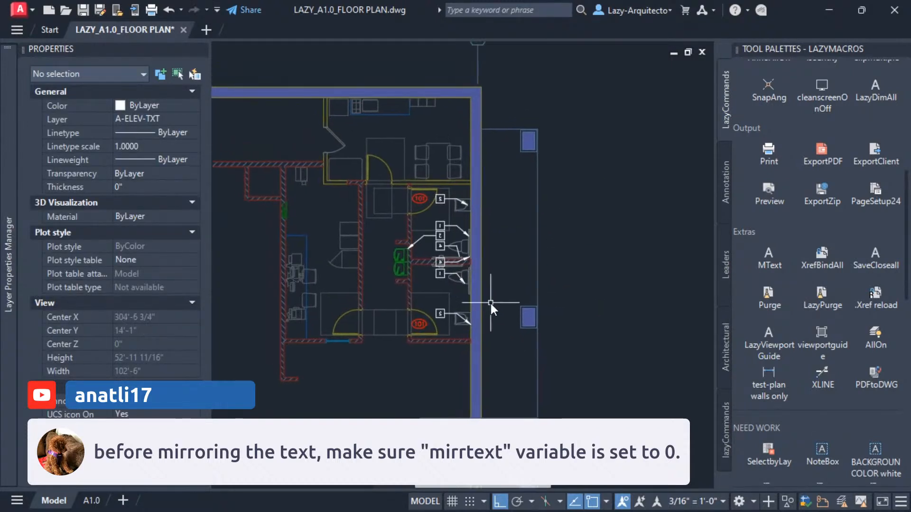
pyautogui.scroll(4, 442, 233)
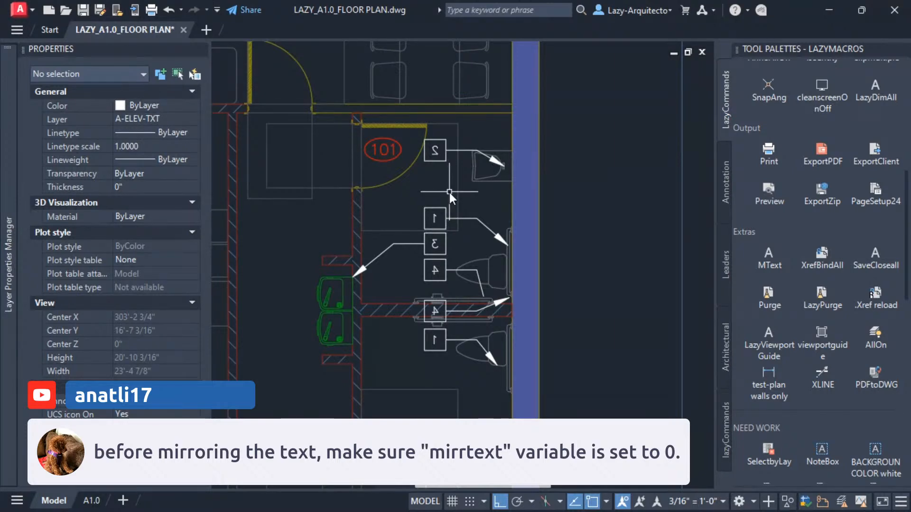
# Undo the mirror and the MIRRTEXT change.
pyautogui.hotkey('ctrl', 'z')
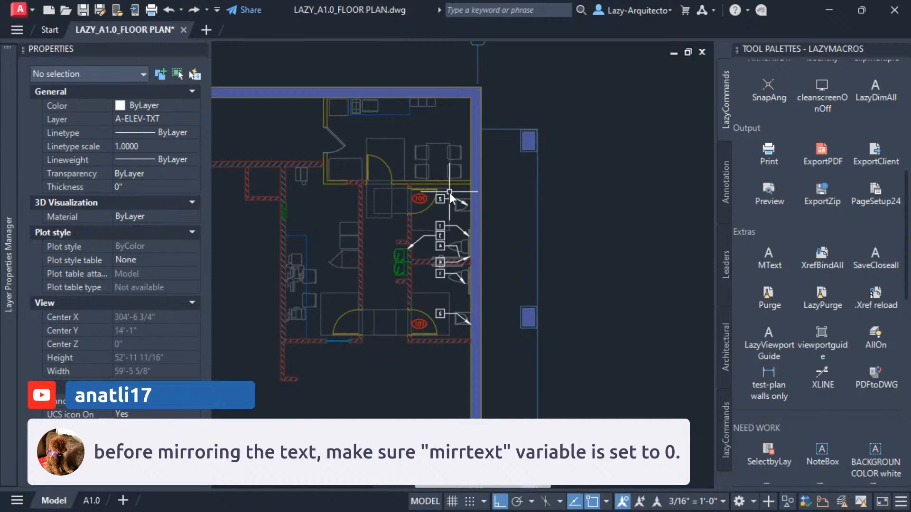
pyautogui.hotkey('ctrl', 'z')
pyautogui.hotkey('ctrl', 'z')
pyautogui.hotkey('ctrl', 'z')
pyautogui.hotkey('ctrl', 'z')
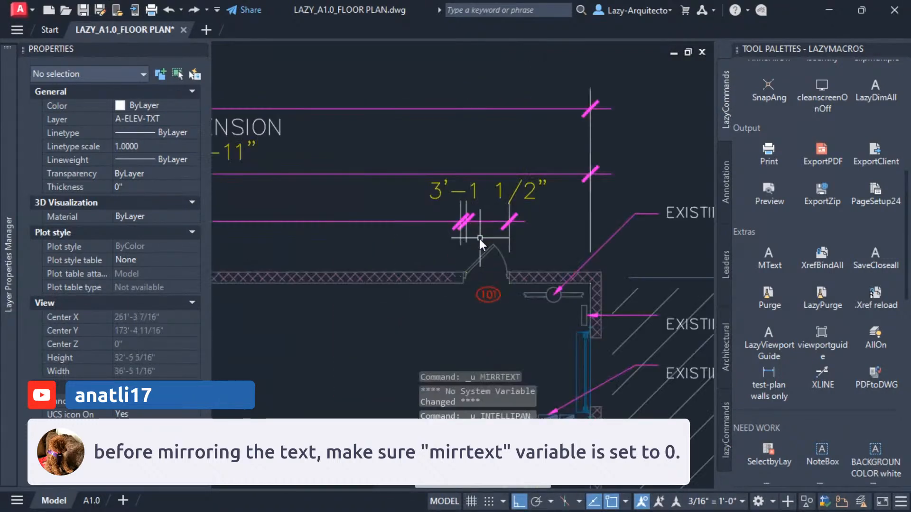
# Keep the MIRRTEXT system variable at 0, checking its help page on how Mirror reflects text.
pyautogui.moveTo(428, 299); pyautogui.dragTo(413, 157, button='middle')
pyautogui.moveTo(505, 338); pyautogui.dragTo(505, 245, button='middle')
pyautogui.scroll(6, 546, 302)
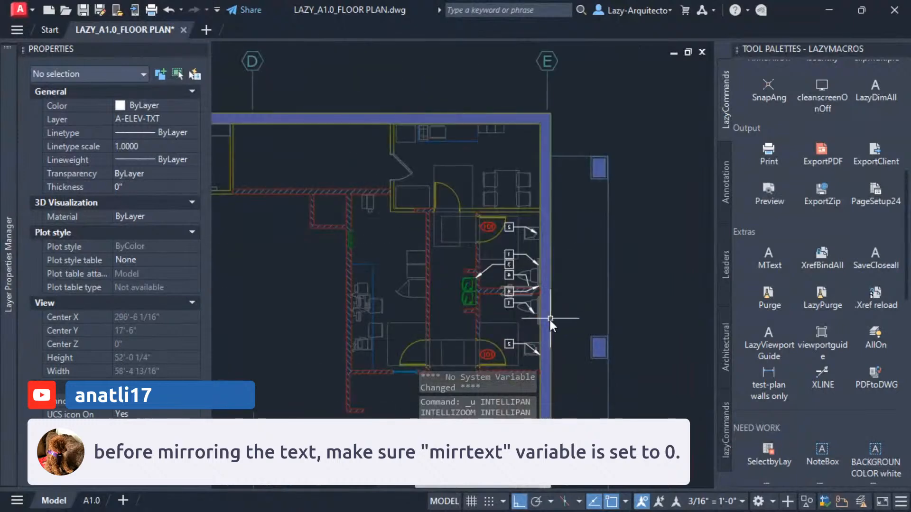
pyautogui.scroll(2, 527, 313)
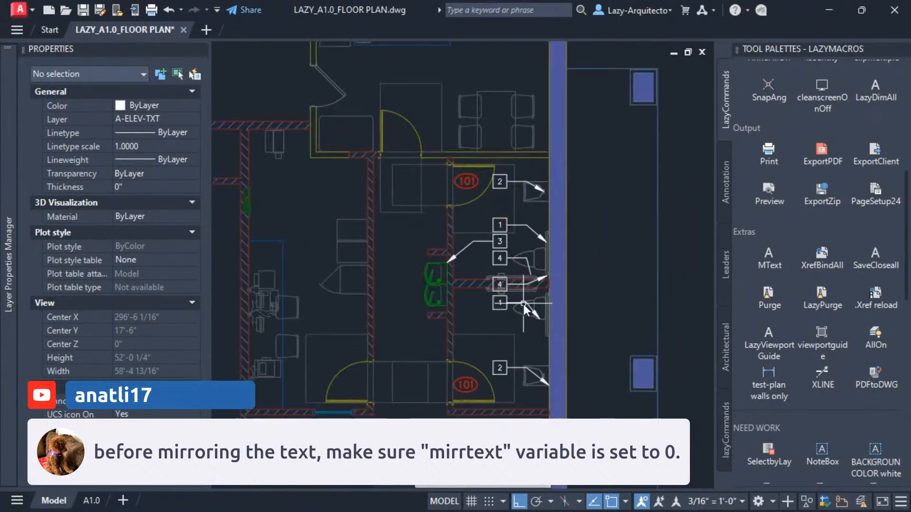
pyautogui.moveTo(519, 274); pyautogui.dragTo(481, 270, button='middle')
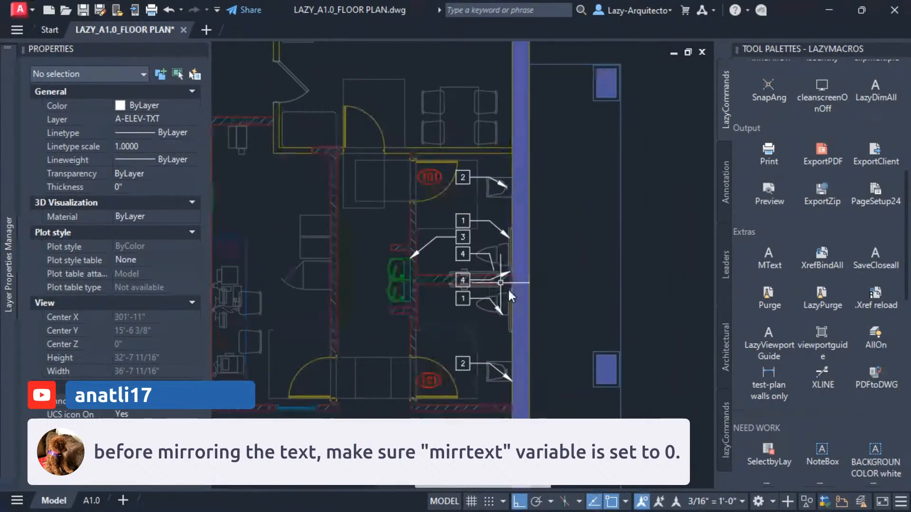
pyautogui.moveTo(527, 305); pyautogui.dragTo(496, 305, button='middle')
pyautogui.write('mirr')
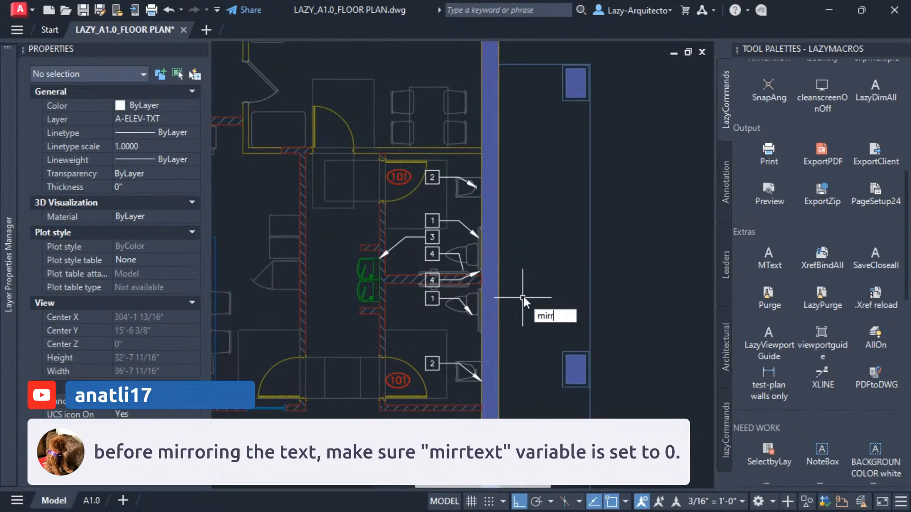
pyautogui.click(560, 343)
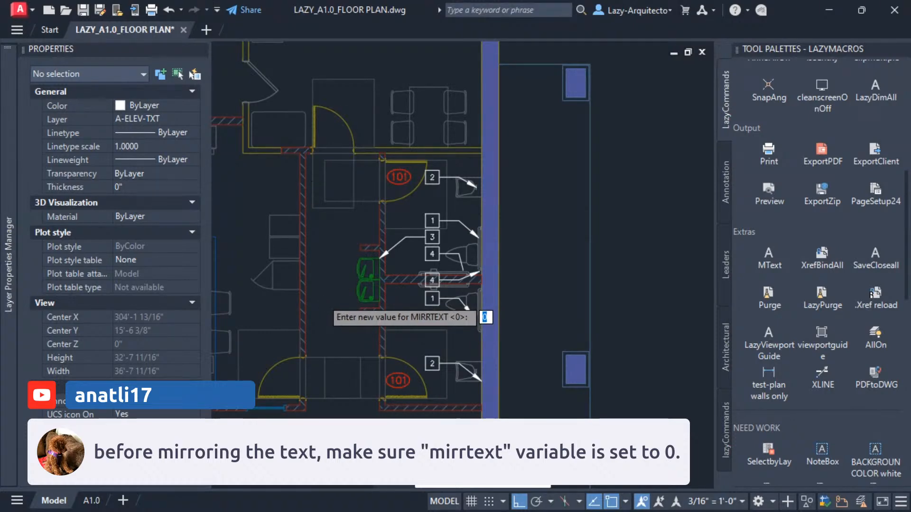
pyautogui.press('F1')
pyautogui.moveTo(405, 99); pyautogui.dragTo(453, 38)
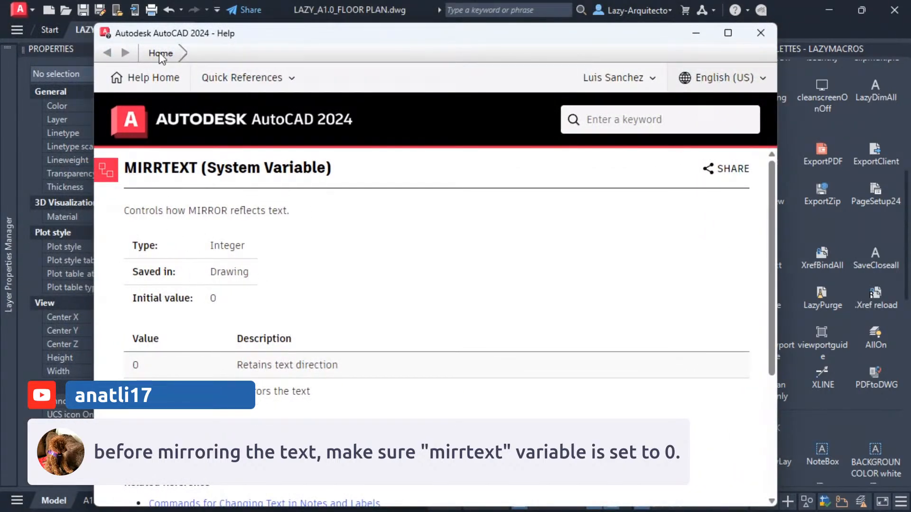
pyautogui.moveTo(124, 168); pyautogui.dragTo(203, 168)
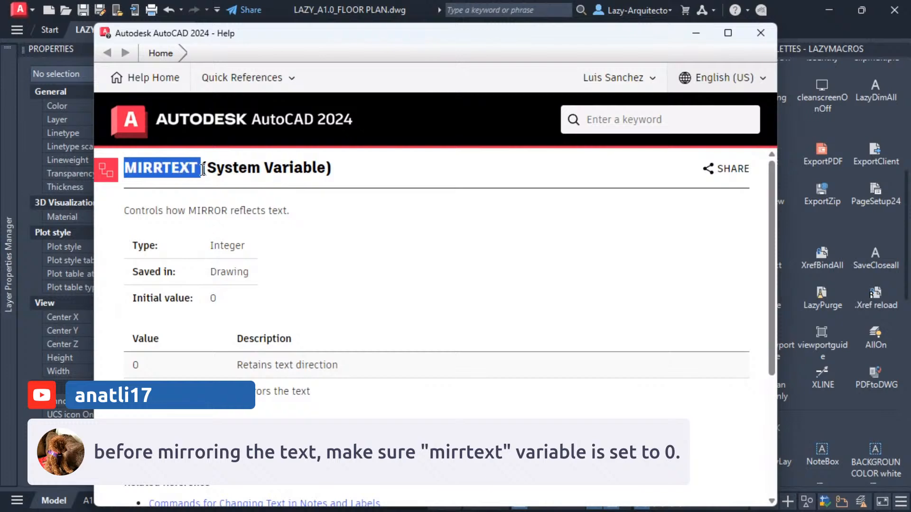
pyautogui.doubleClick(135, 366)
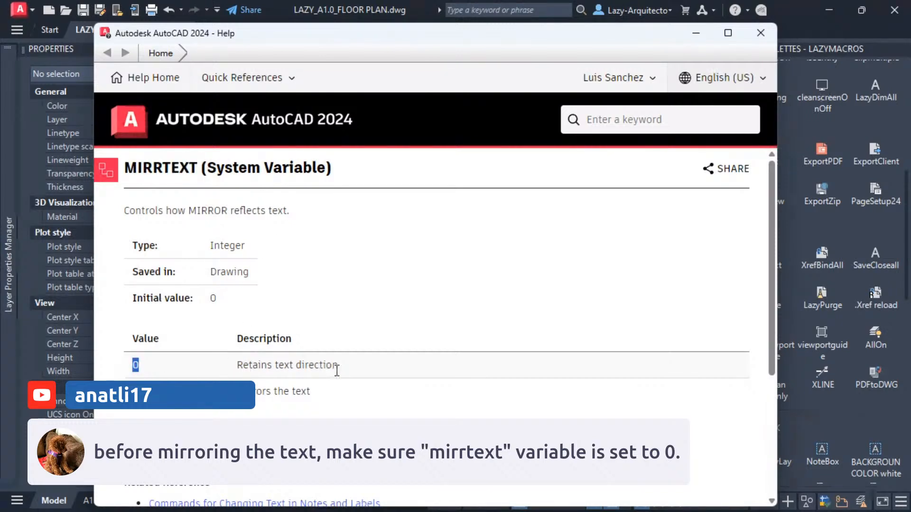
pyautogui.click(136, 392)
pyautogui.moveTo(135, 392); pyautogui.dragTo(312, 397)
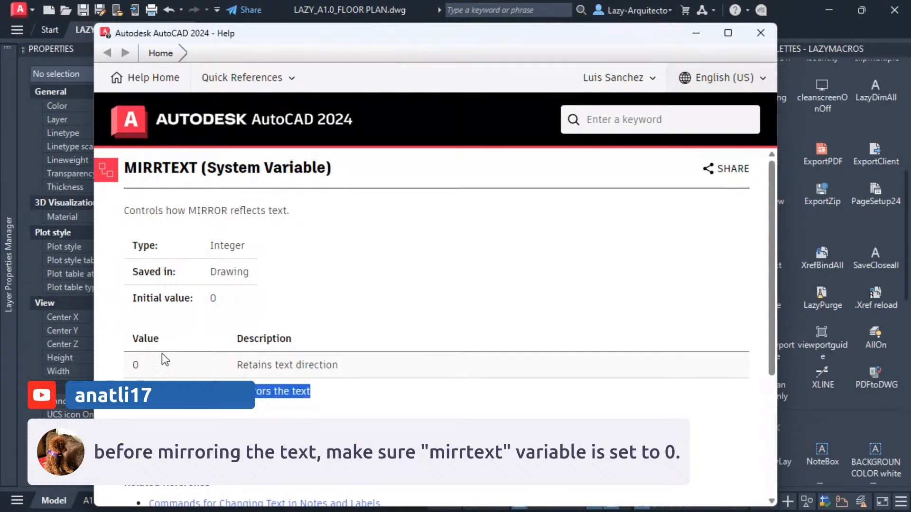
pyautogui.click(752, 36)
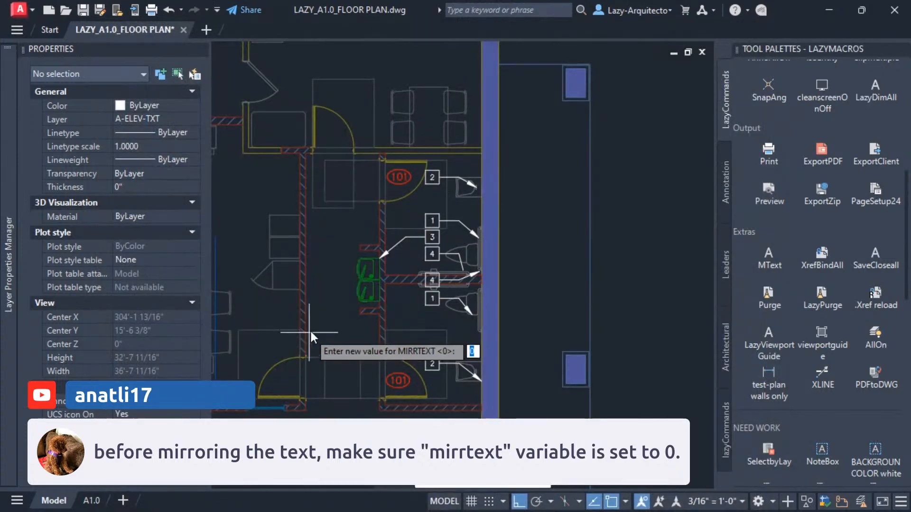
pyautogui.press('Return')
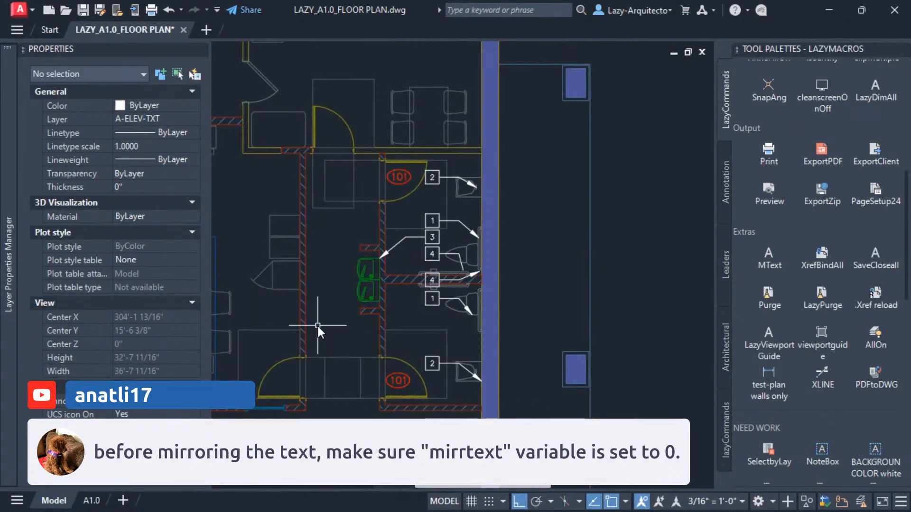
# Mirror the restroom keynote callouts and room tags across a vertical line beside the exterior wall, erasing the source objects.
pyautogui.click(342, 158)
pyautogui.click(544, 400)
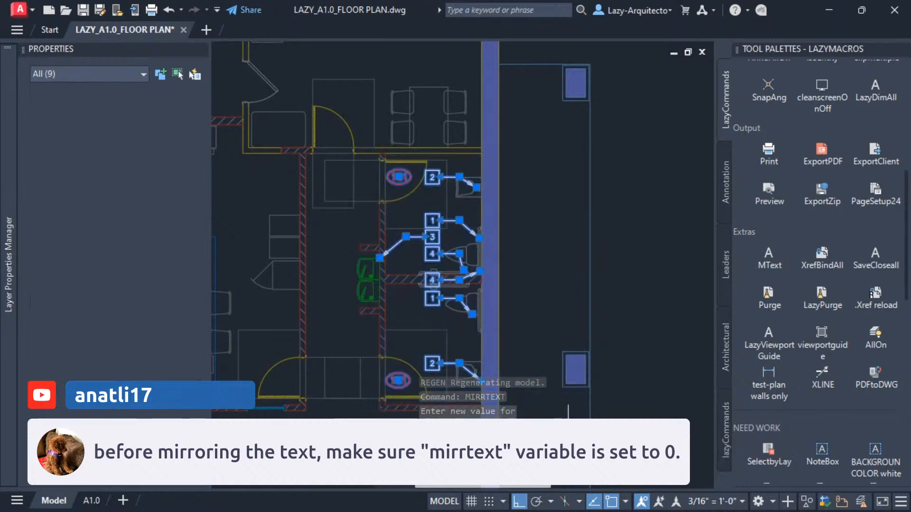
pyautogui.write('mi')
pyautogui.press('Return')
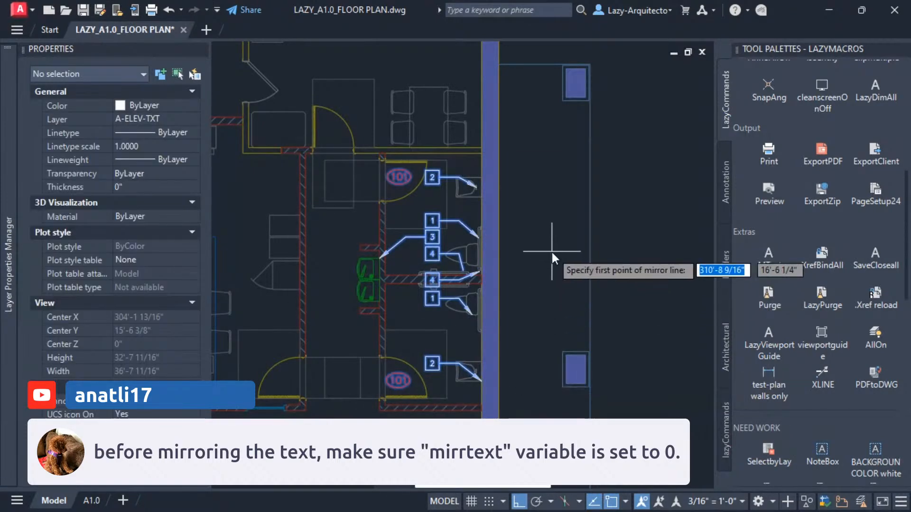
pyautogui.click(552, 245)
pyautogui.moveTo(553, 213); pyautogui.dragTo(479, 219, button='middle')
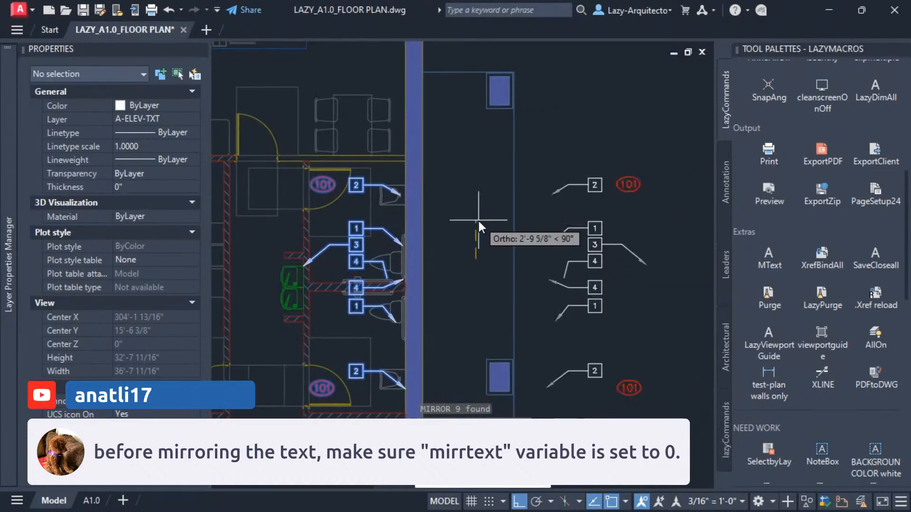
pyautogui.click(477, 216)
pyautogui.write('y')
pyautogui.press('Return')
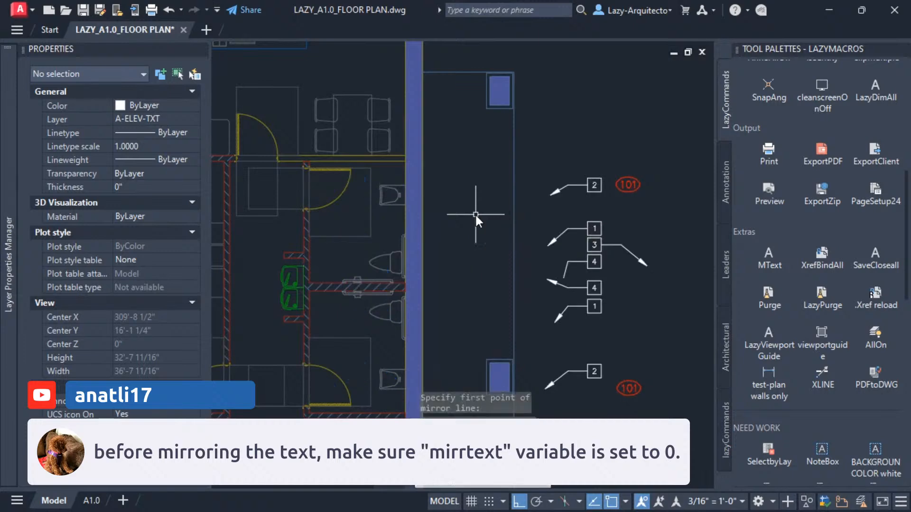
# Zoom in to examine the mirrored room tags and callout numbers for readability, then return to the overall plan.
pyautogui.scroll(8, 610, 201)
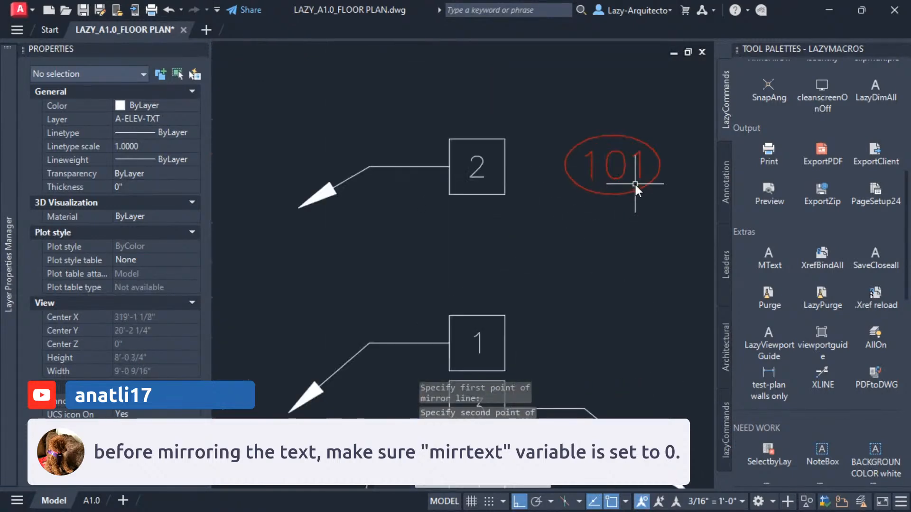
pyautogui.click(678, 315)
pyautogui.click(268, 140)
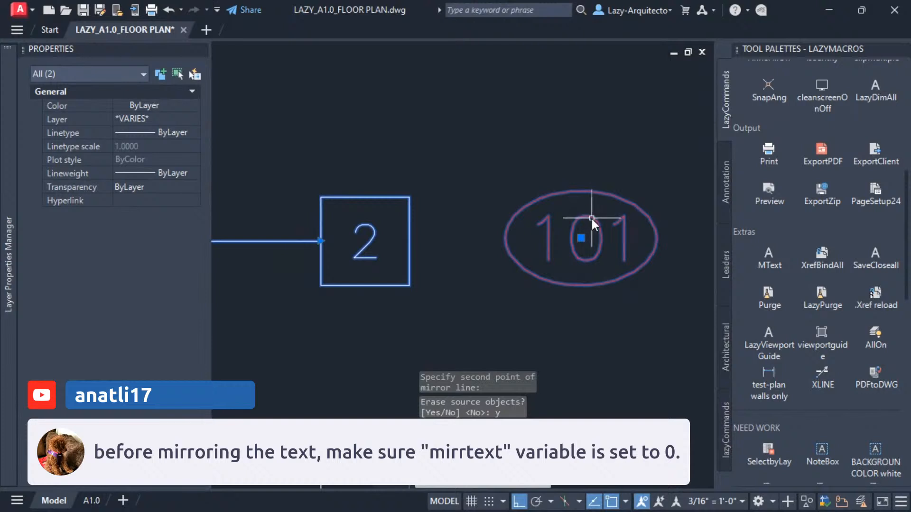
pyautogui.scroll(-8, 589, 265)
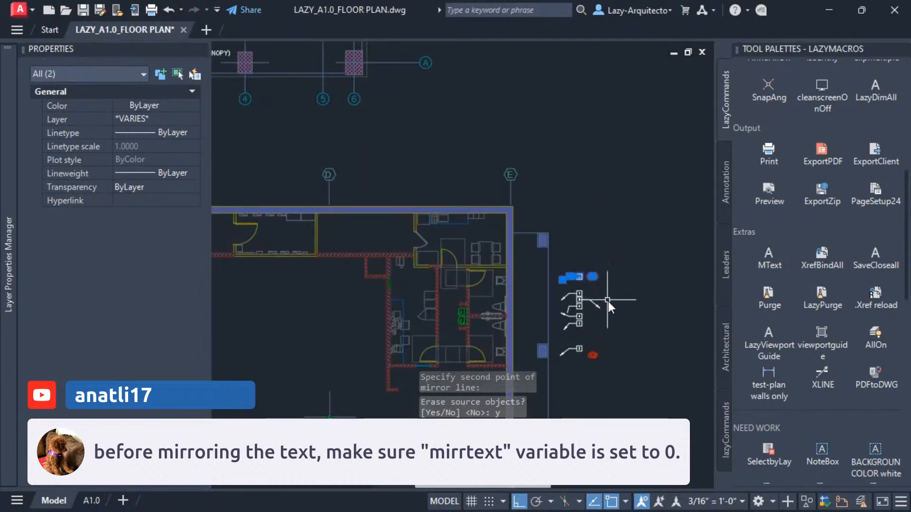
pyautogui.click(609, 311)
pyautogui.click(538, 257)
pyautogui.press('Escape')
pyautogui.press('Escape')
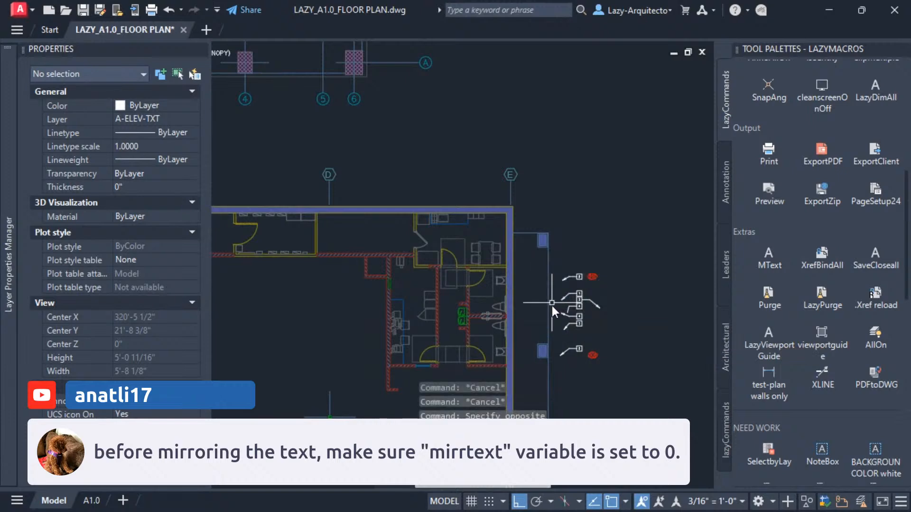
pyautogui.scroll(1, 550, 311)
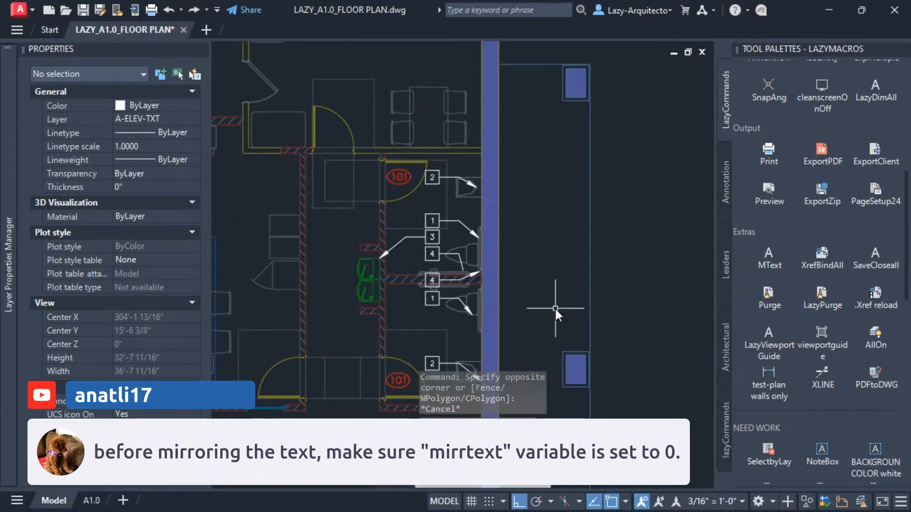
pyautogui.scroll(1, 554, 307)
pyautogui.scroll(-4, 556, 309)
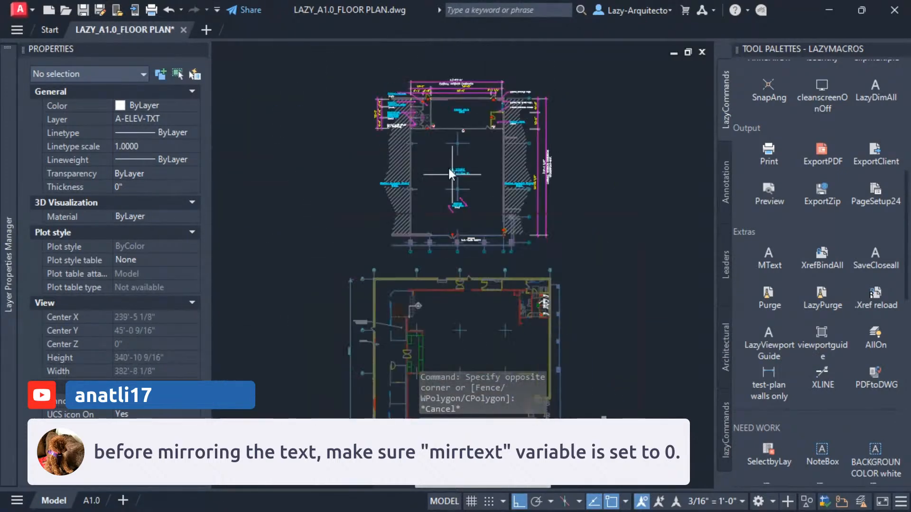
pyautogui.scroll(1, 448, 98)
pyautogui.moveTo(448, 99); pyautogui.dragTo(447, 189, button='middle')
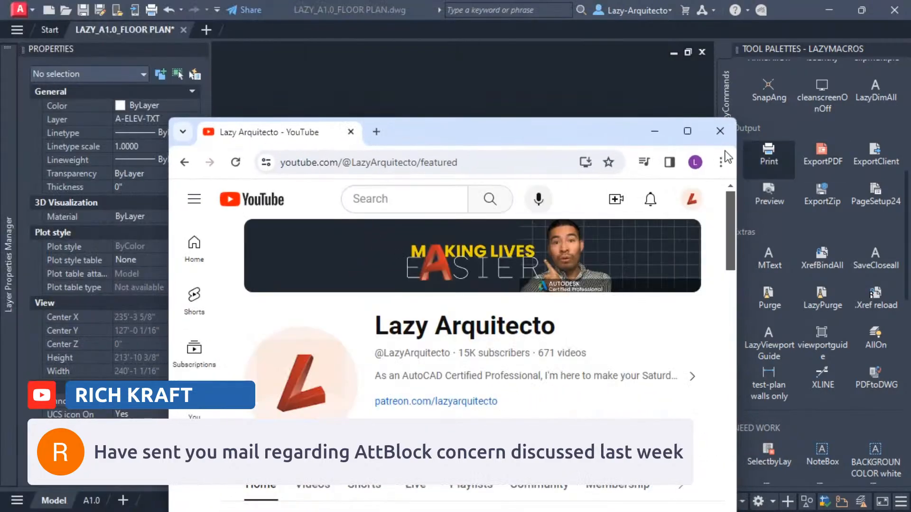
# Scroll through the Lazy Arquitecto YouTube channel page in the web browser.
pyautogui.click(687, 131)
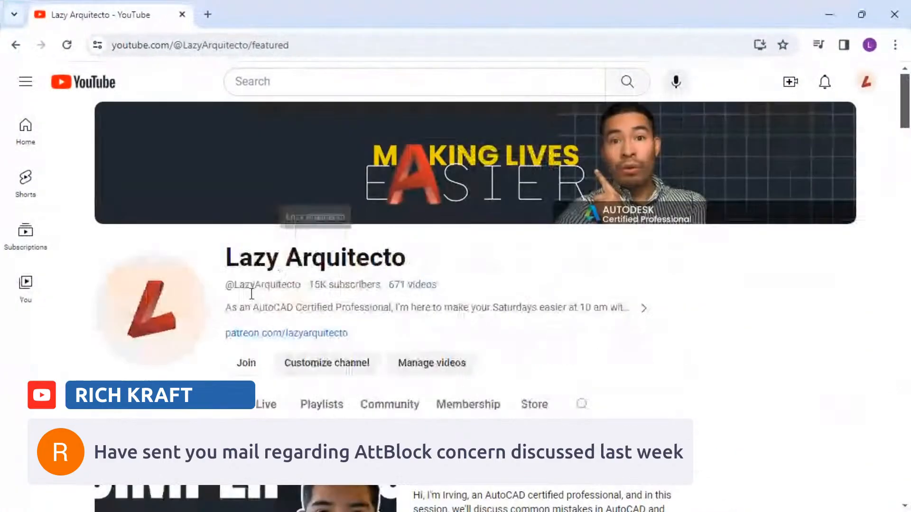
pyautogui.scroll(-5, 357, 221)
pyautogui.scroll(-10, 357, 221)
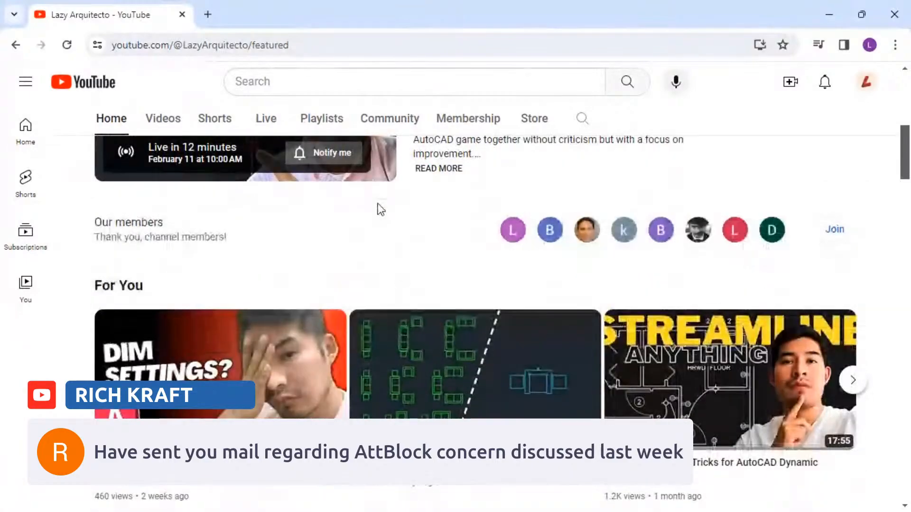
pyautogui.scroll(-10, 345, 247)
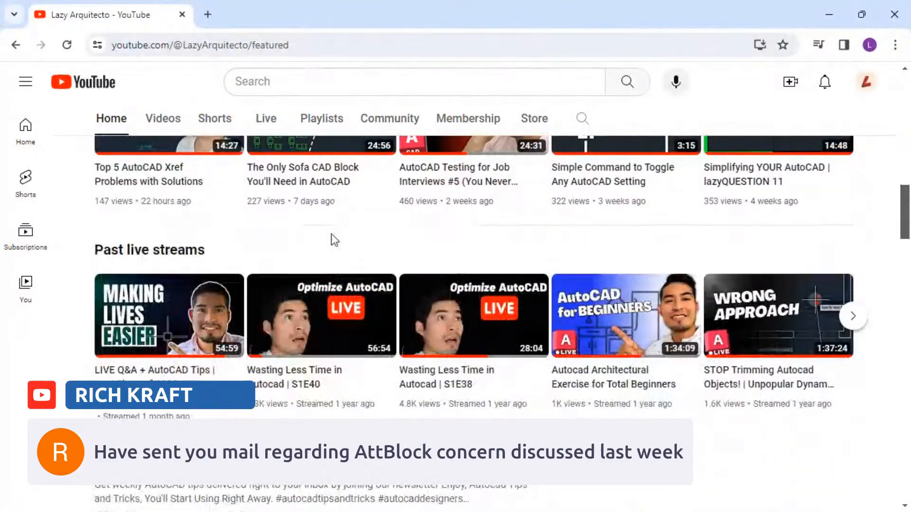
pyautogui.scroll(-5, 335, 243)
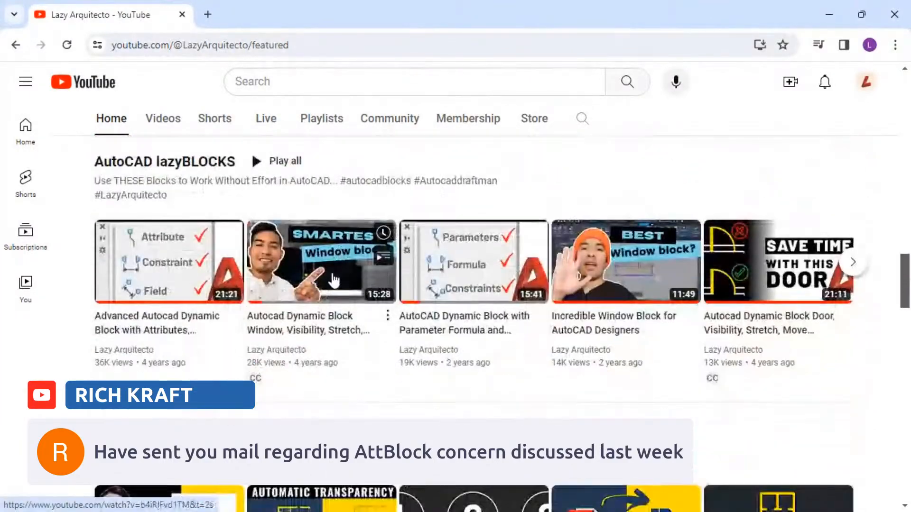
pyautogui.scroll(-8, 329, 281)
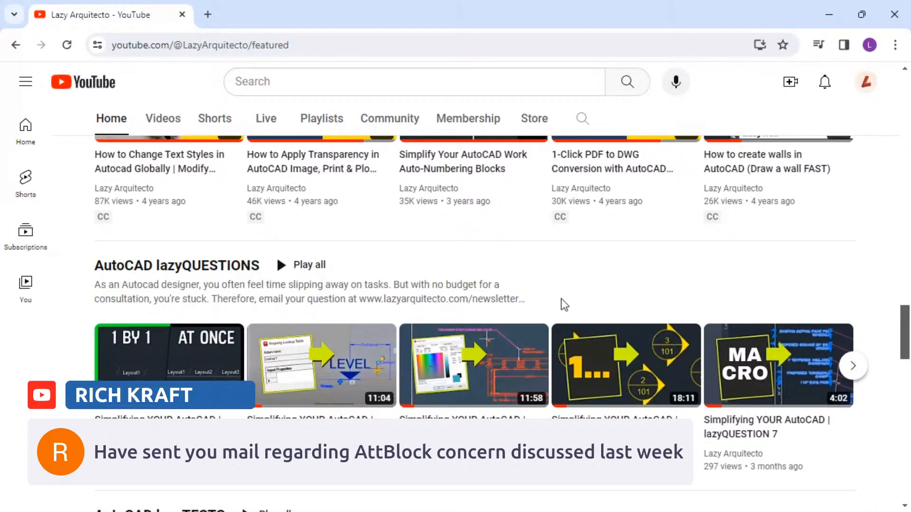
pyautogui.moveTo(177, 355)
pyautogui.moveTo(360, 299); pyautogui.dragTo(526, 298)
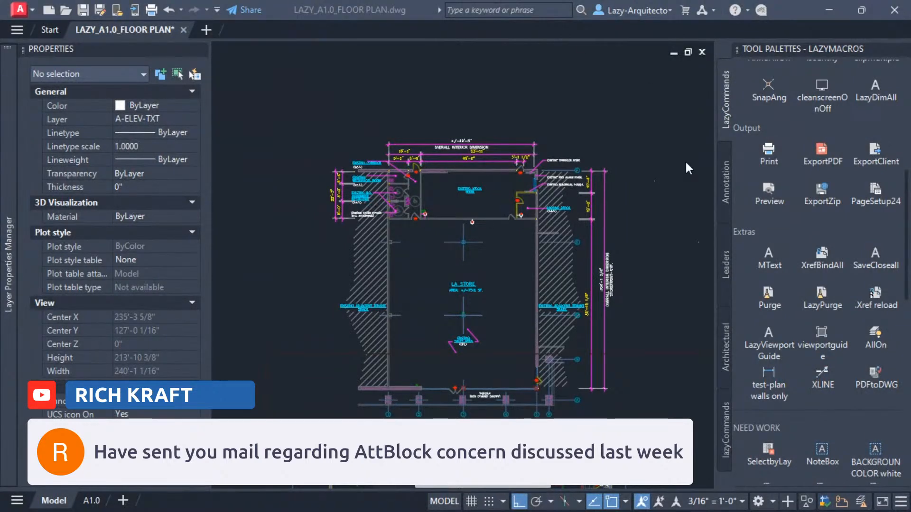
pyautogui.click(539, 98)
pyautogui.moveTo(480, 205)
pyautogui.mouseDown(button='middle')
pyautogui.moveTo(462, 146)
pyautogui.moveTo(477, 170)
pyautogui.mouseUp(button='middle')
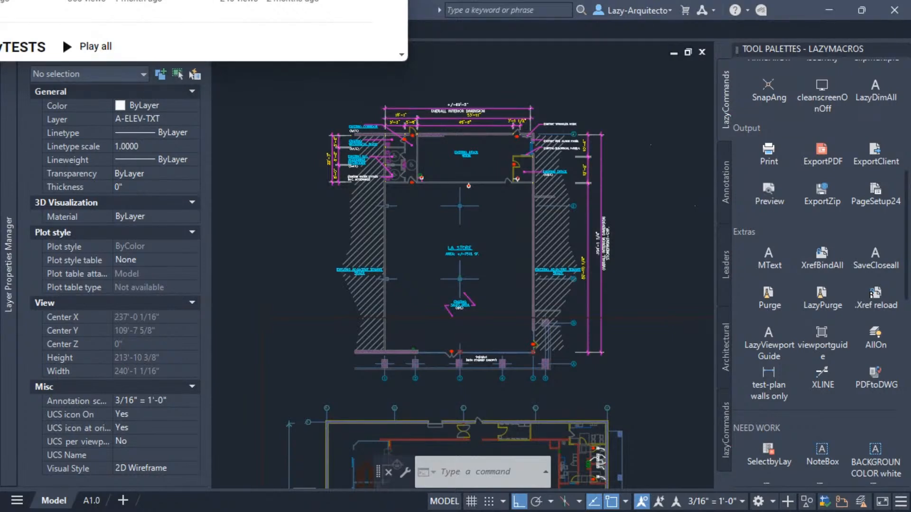
pyautogui.click(566, 96)
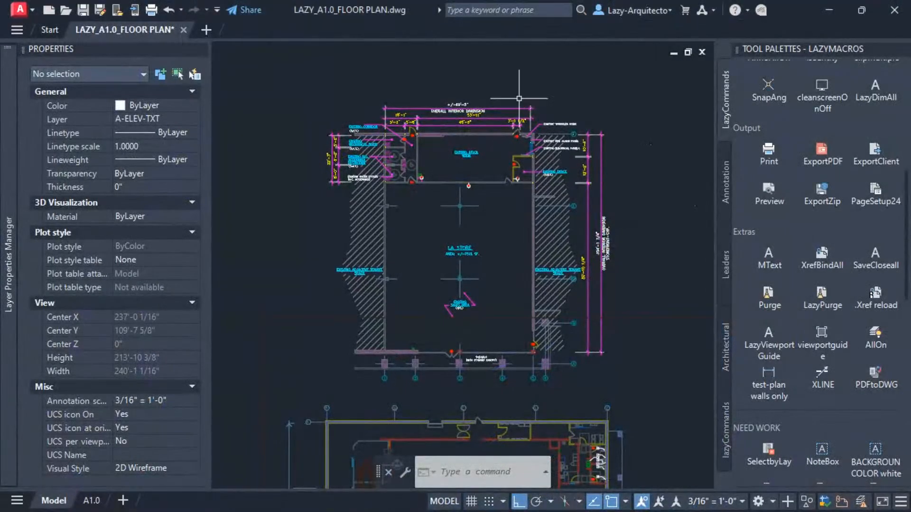
# Examine the stock room's upper-right wall corner and the overall interior dimensions above it.
pyautogui.scroll(2, 536, 117)
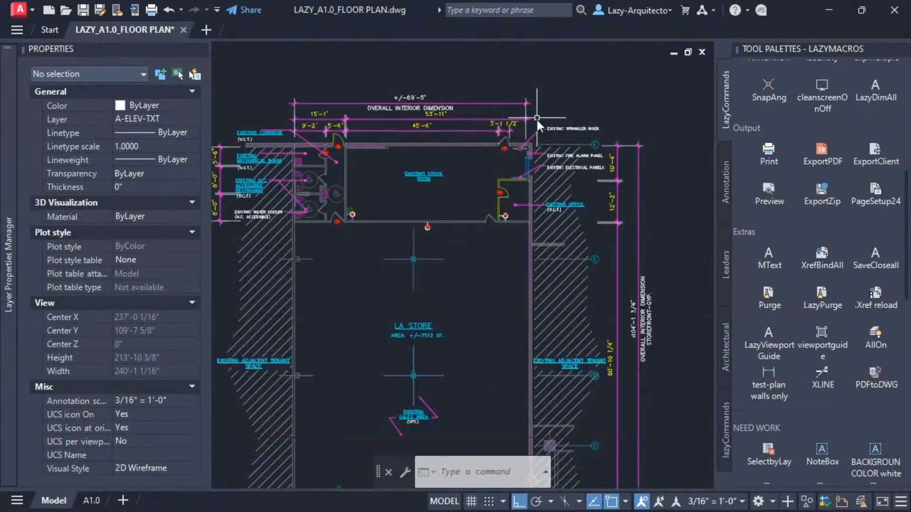
pyautogui.scroll(5, 520, 143)
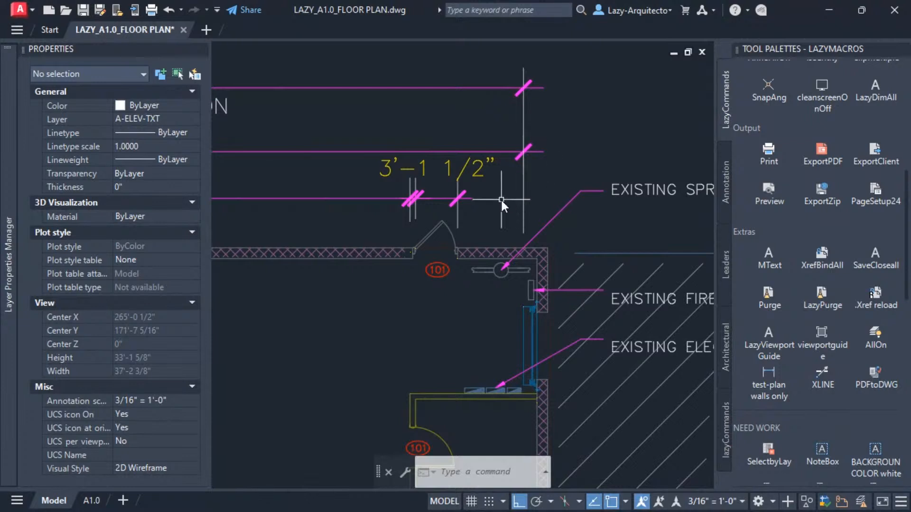
pyautogui.moveTo(501, 202); pyautogui.dragTo(519, 213, button='middle')
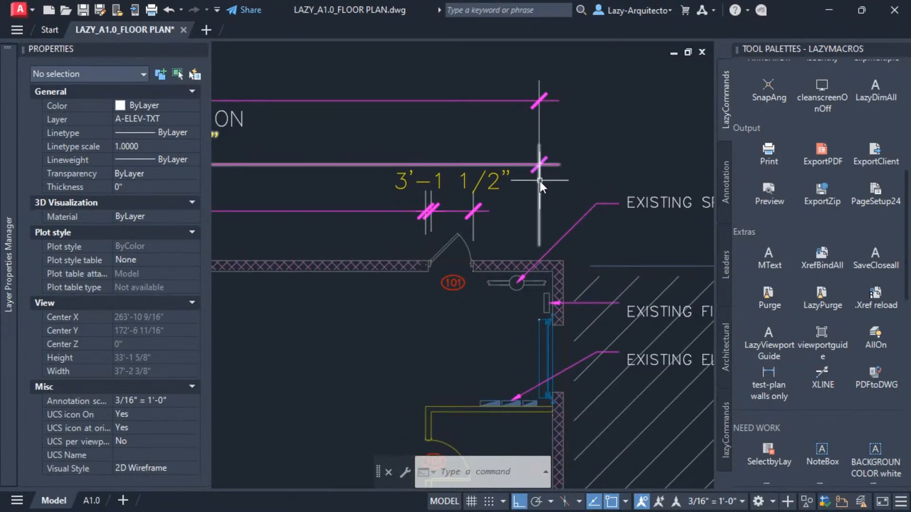
pyautogui.moveTo(542, 174); pyautogui.dragTo(576, 178, button='middle')
pyautogui.scroll(-2, 515, 167)
pyautogui.click(560, 160)
pyautogui.click(334, 110)
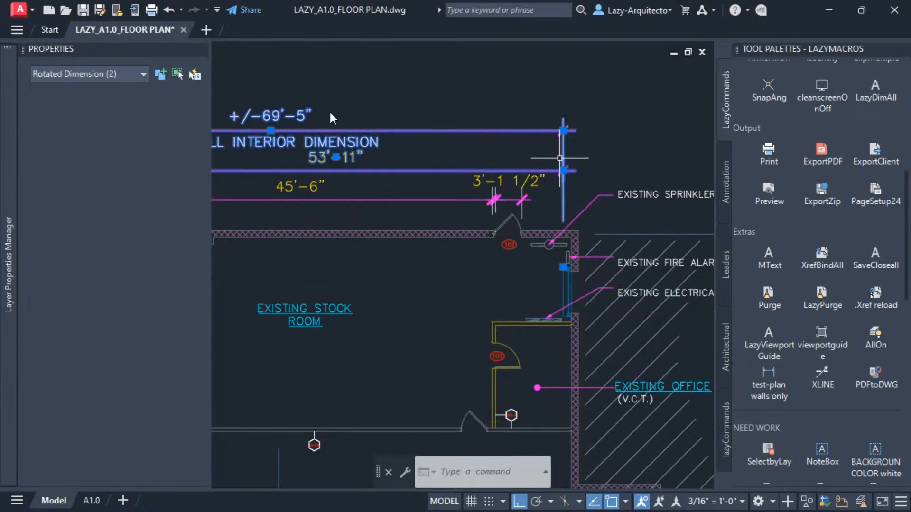
pyautogui.scroll(6, 567, 280)
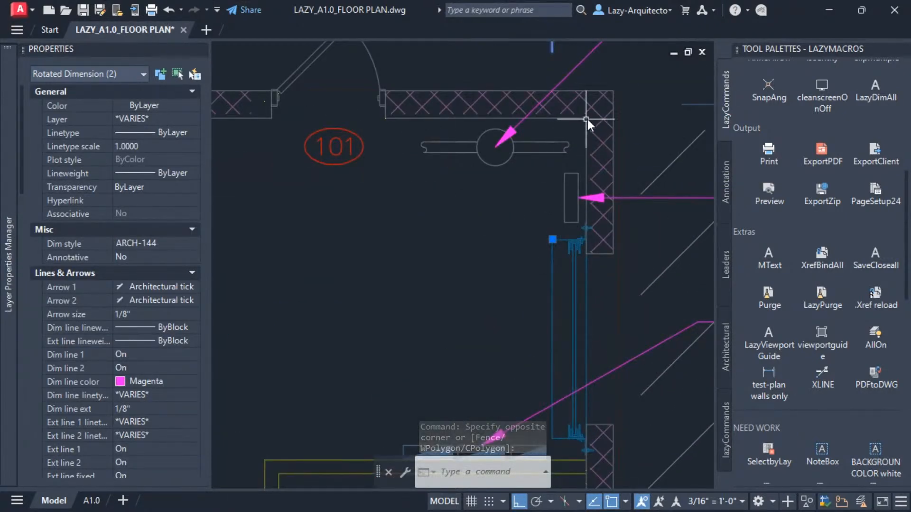
pyautogui.scroll(-5, 525, 272)
pyautogui.moveTo(519, 272); pyautogui.dragTo(566, 277, button='middle')
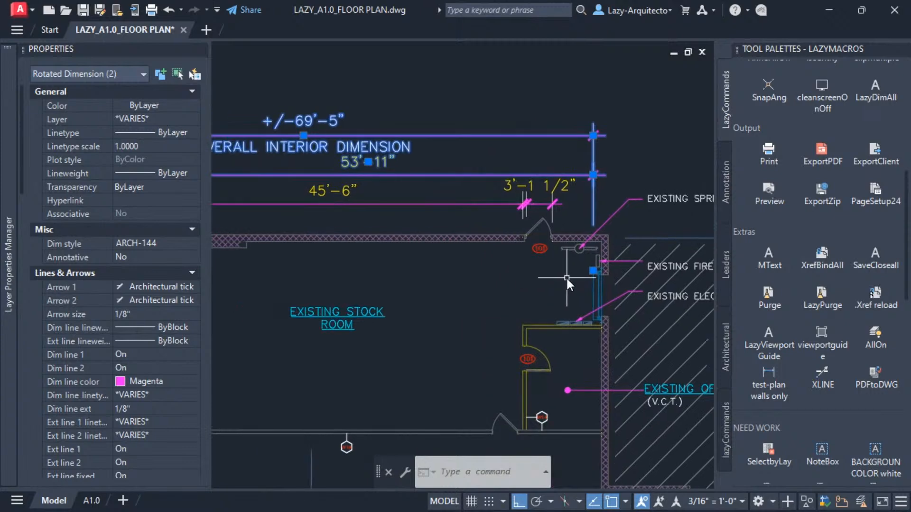
pyautogui.click(566, 278)
pyautogui.press('Escape')
# Stretch the stock room's upper-right wall corner and its dimension lines outward by about 1 foot.
pyautogui.write('s')
pyautogui.press('Return')
pyautogui.press('Escape')
pyautogui.write('s')
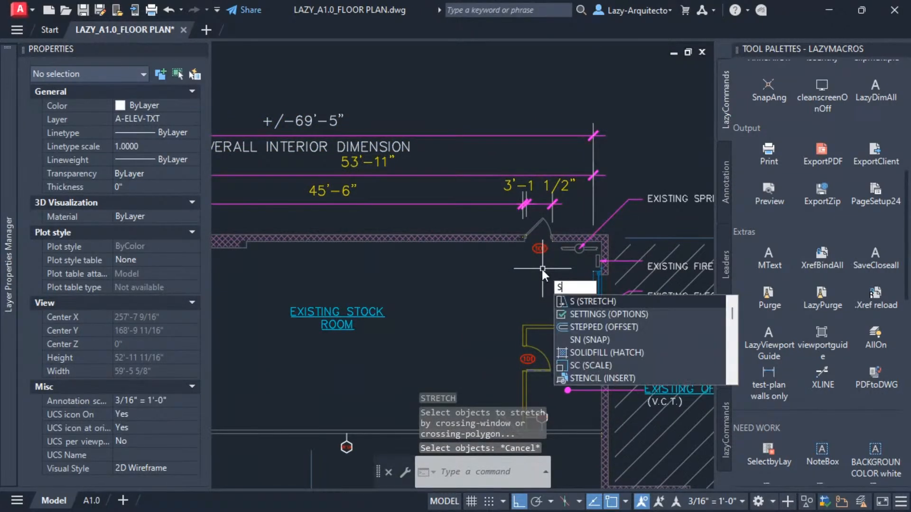
pyautogui.press('Return')
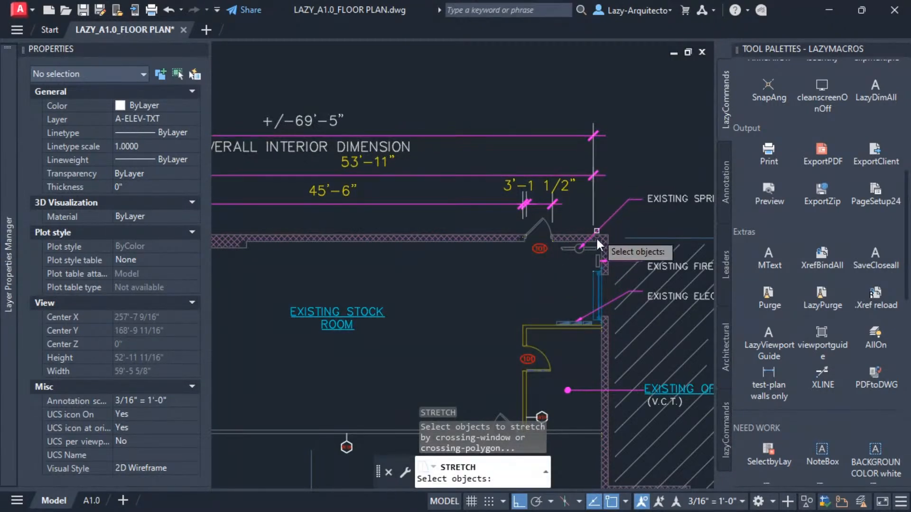
pyautogui.scroll(5, 593, 274)
pyautogui.click(584, 278)
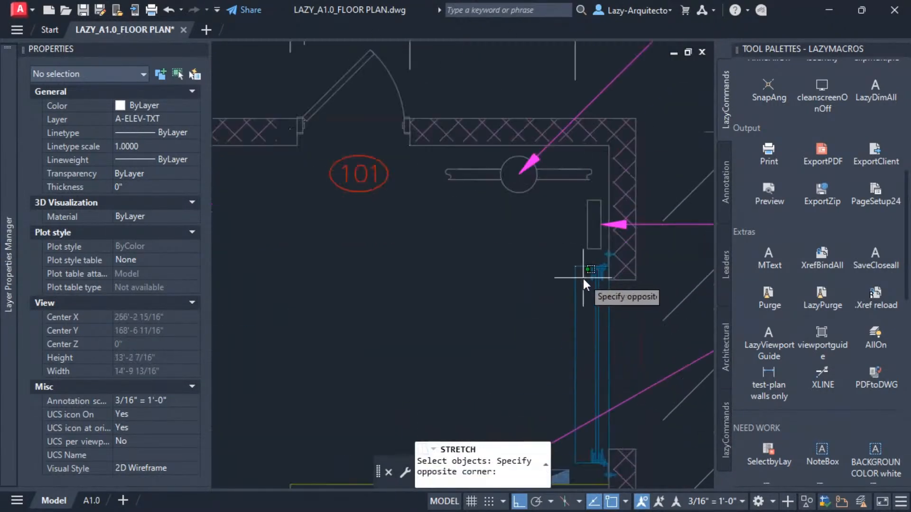
pyautogui.click(557, 253)
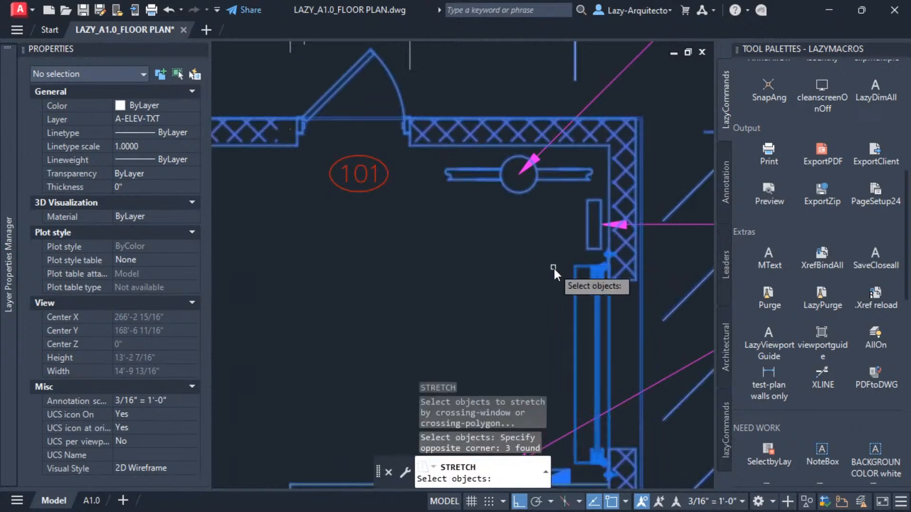
pyautogui.scroll(-3, 553, 265)
pyautogui.moveTo(550, 289); pyautogui.dragTo(571, 309, button='middle')
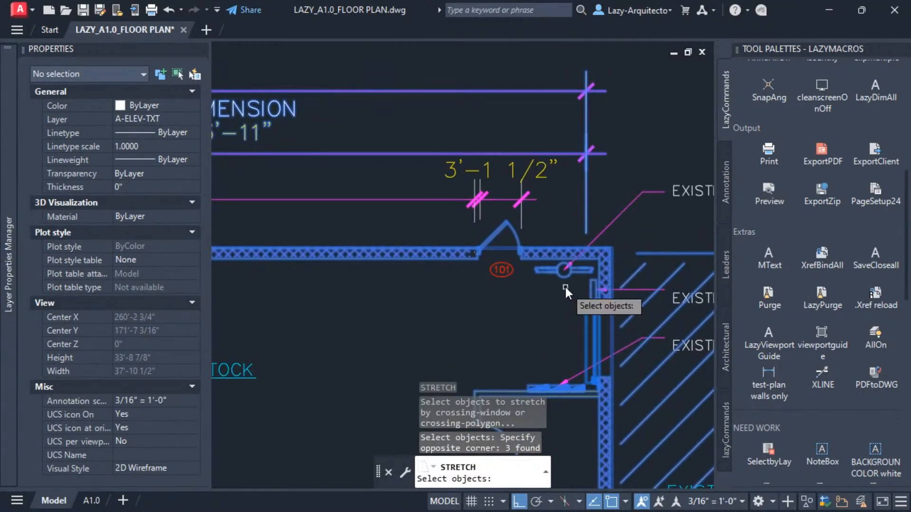
pyautogui.keyDown('shift'); pyautogui.click(550, 258); pyautogui.keyUp('shift')
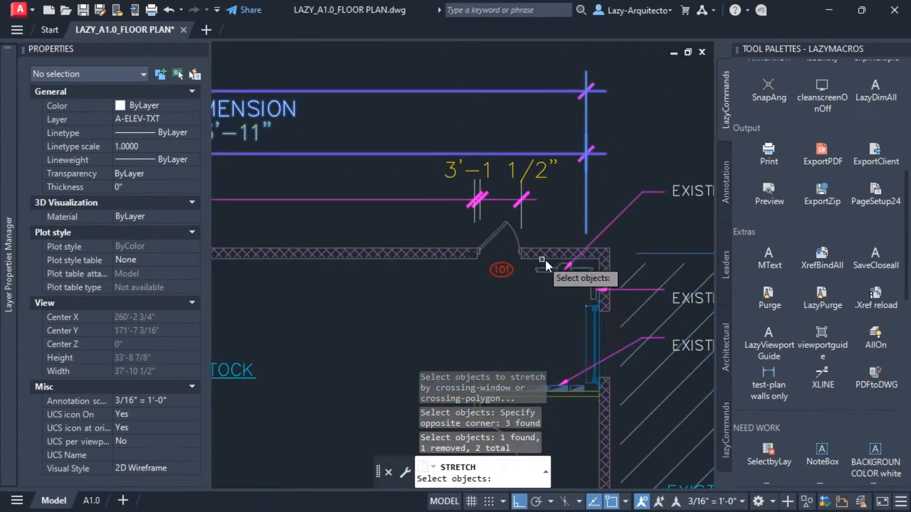
pyautogui.press('Return')
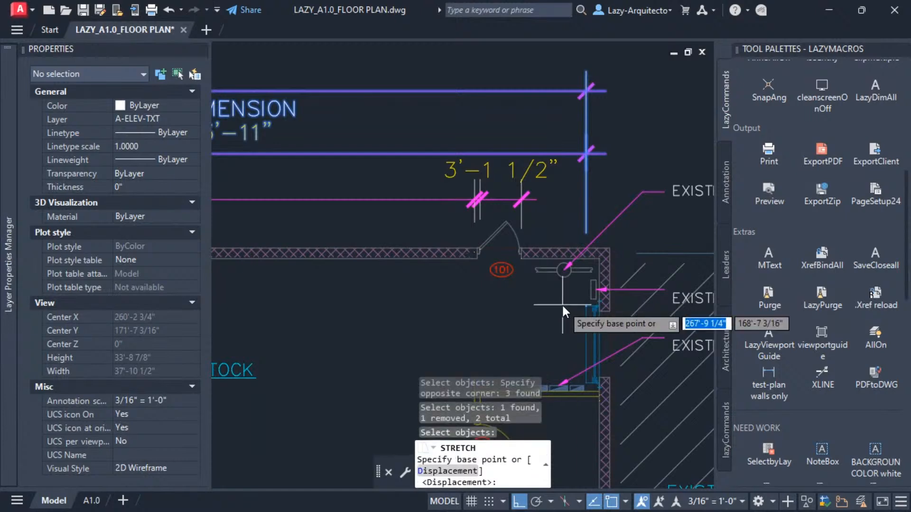
pyautogui.click(587, 304)
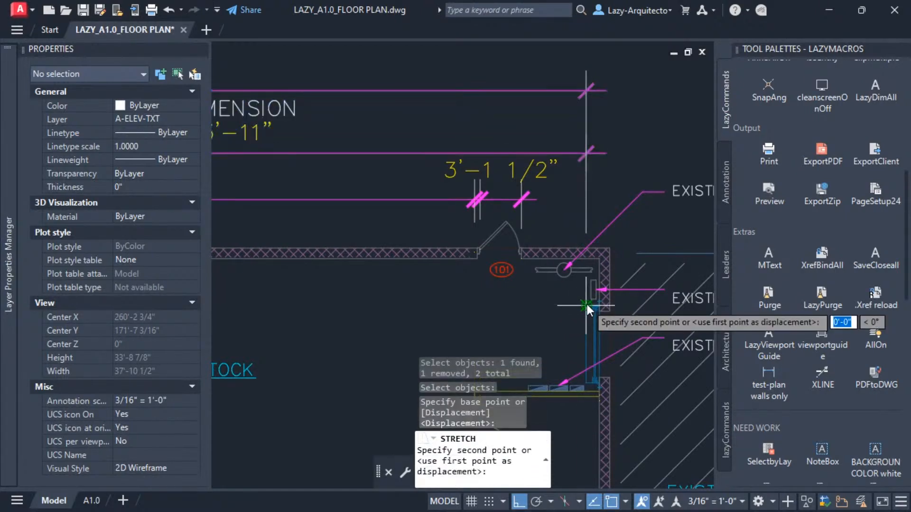
pyautogui.click(599, 260)
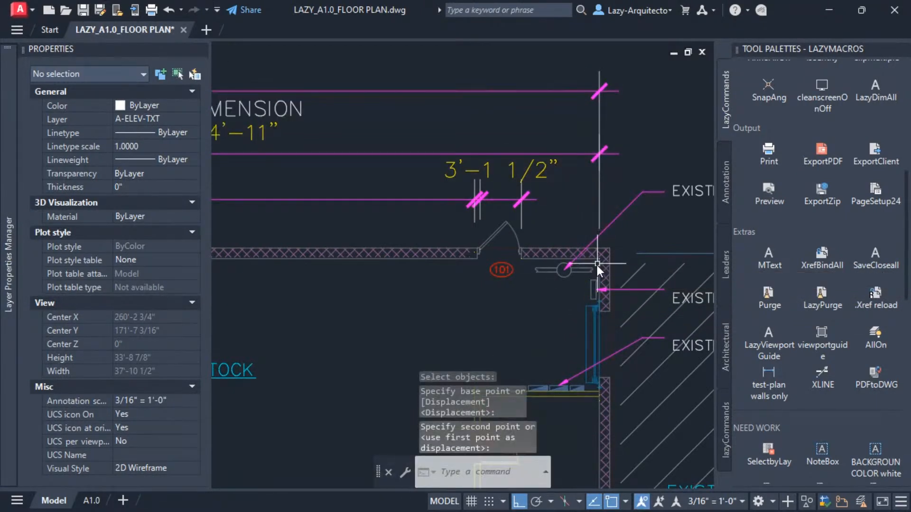
pyautogui.scroll(-2, 562, 312)
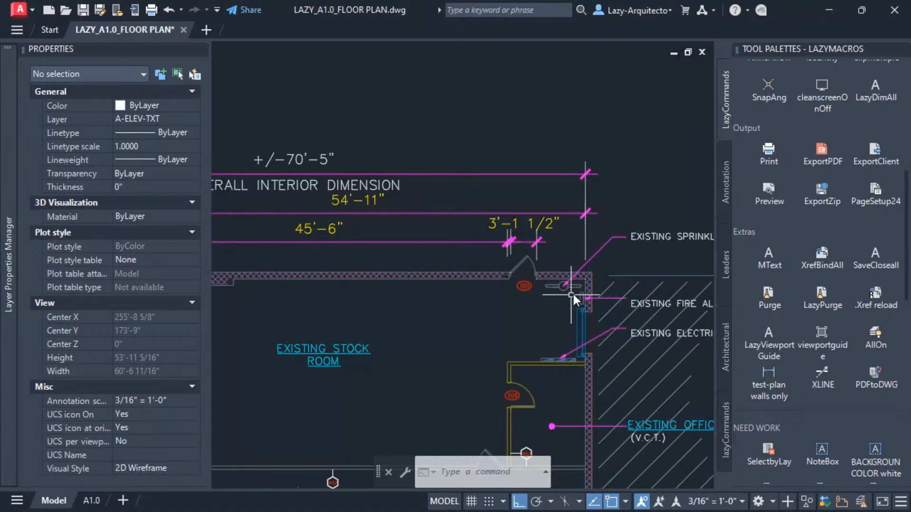
# Undo the previous stretch and stretch the stock room's upper-right wall corner and dimension lines outward again by about 1 foot.
pyautogui.moveTo(577, 255); pyautogui.dragTo(550, 257, button='middle')
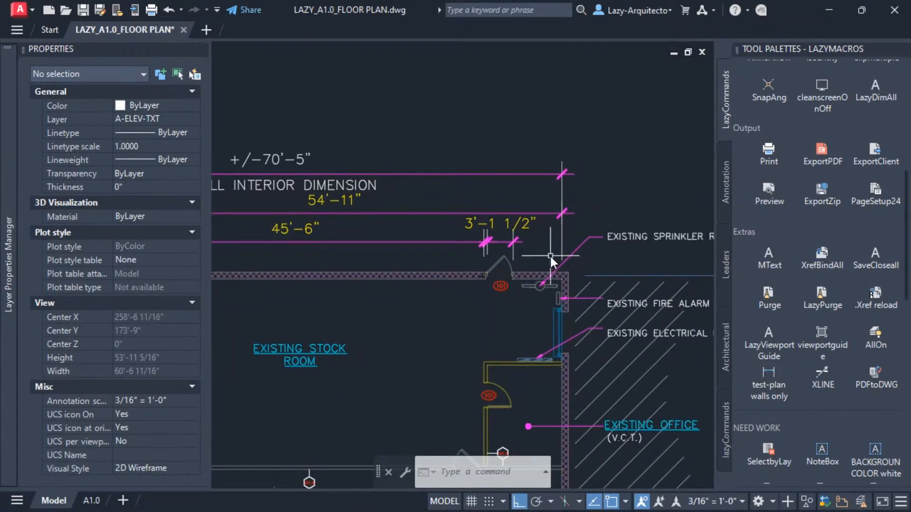
pyautogui.hotkey('ctrl', 'z')
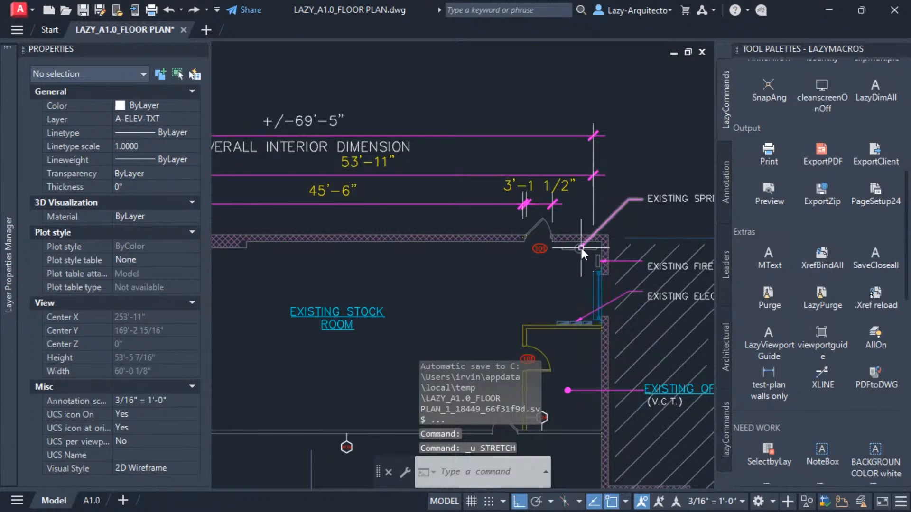
pyautogui.scroll(2, 581, 231)
pyautogui.moveTo(566, 295); pyautogui.dragTo(556, 286, button='middle')
pyautogui.press('Escape')
pyautogui.write('s')
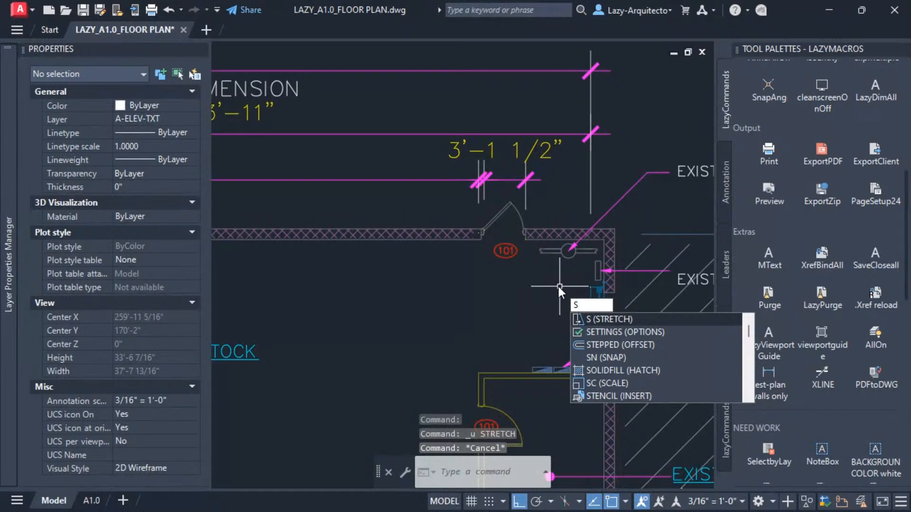
pyautogui.press('Return')
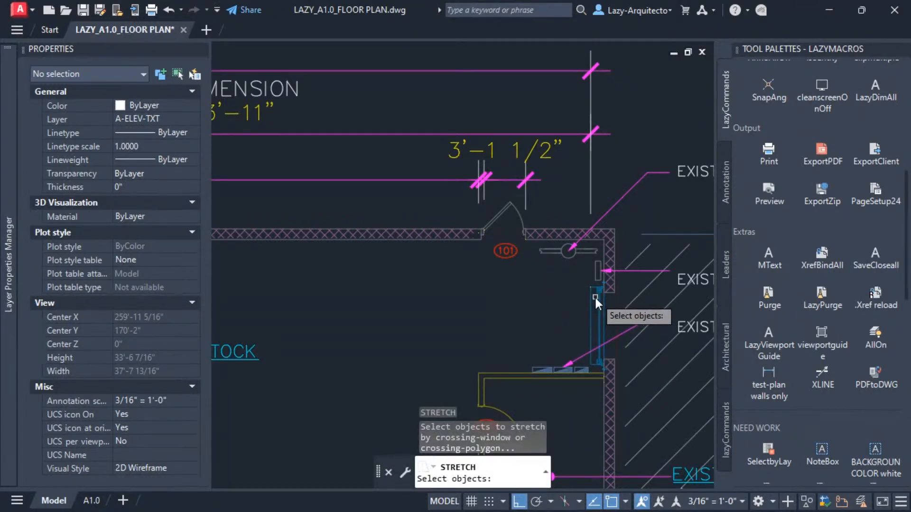
pyautogui.click(599, 284)
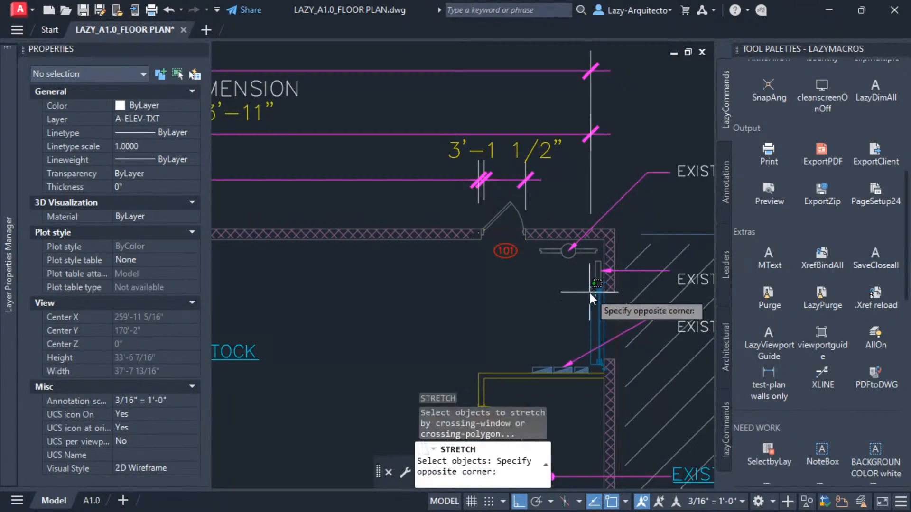
pyautogui.click(572, 271)
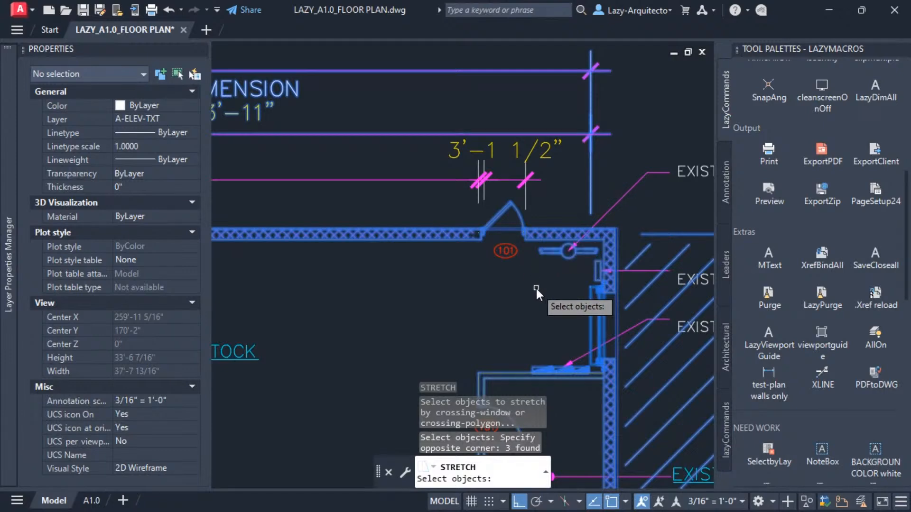
pyautogui.press('Return')
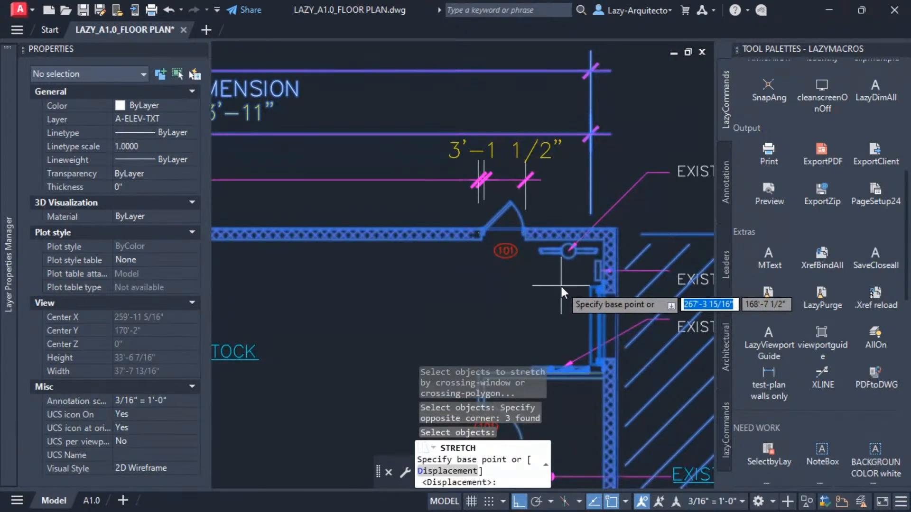
pyautogui.click(588, 285)
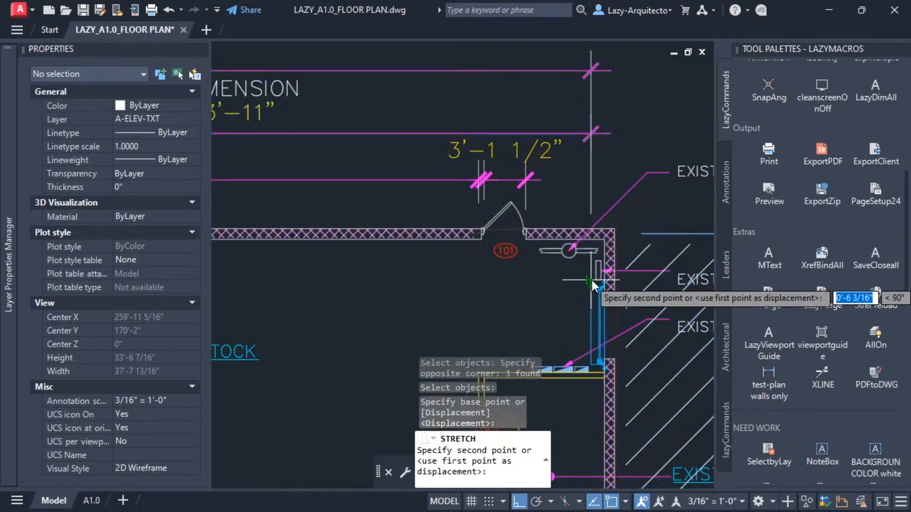
pyautogui.click(604, 242)
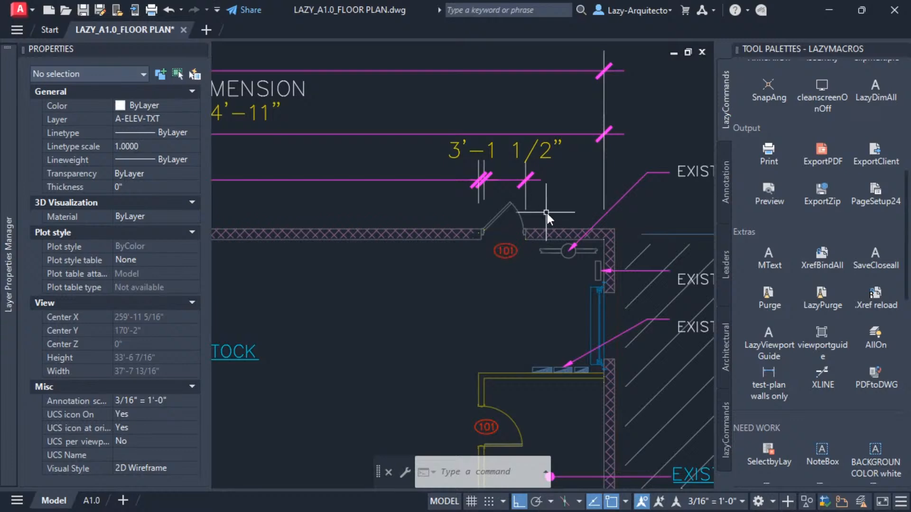
pyautogui.scroll(-4, 542, 229)
pyautogui.click(537, 230)
pyautogui.scroll(-5, 523, 210)
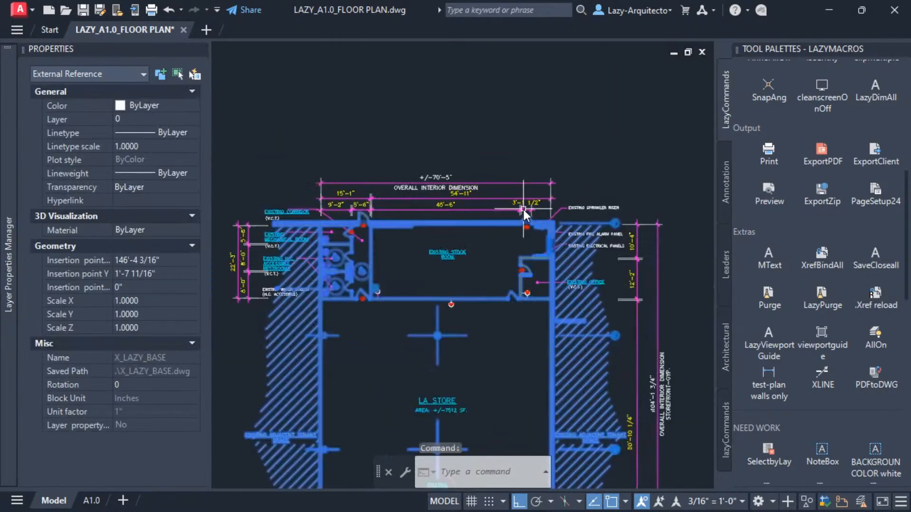
pyautogui.scroll(4, 430, 350)
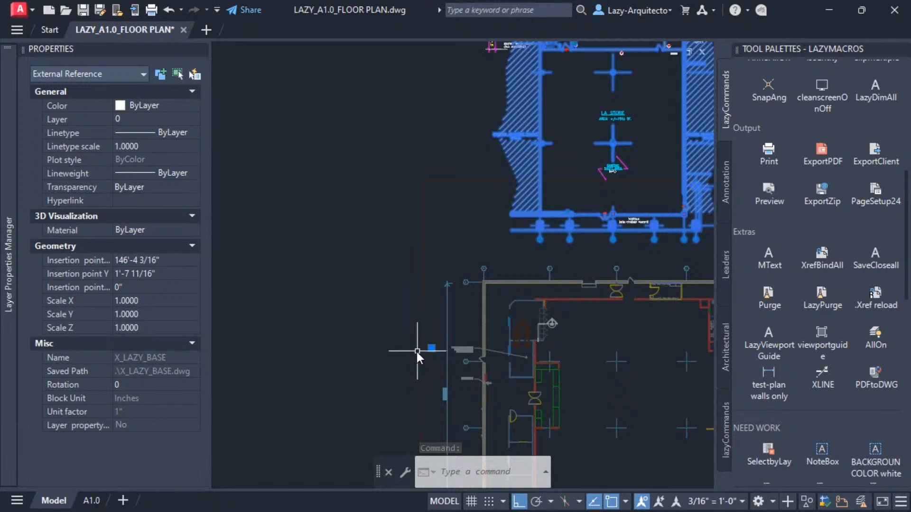
pyautogui.scroll(-4, 465, 299)
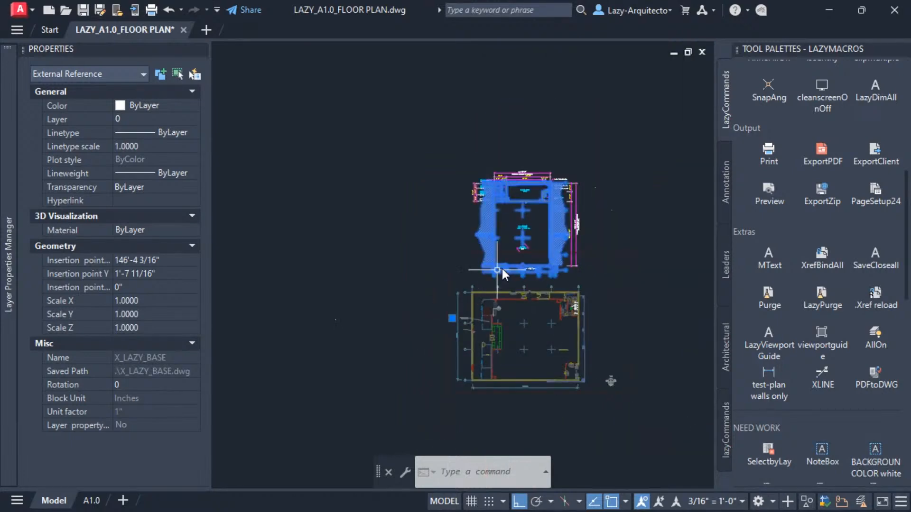
# Try to stretch objects near the plan's right side using a crossing window and two picked points.
pyautogui.press('Escape')
pyautogui.write('s')
pyautogui.press('Return')
pyautogui.scroll(4, 540, 275)
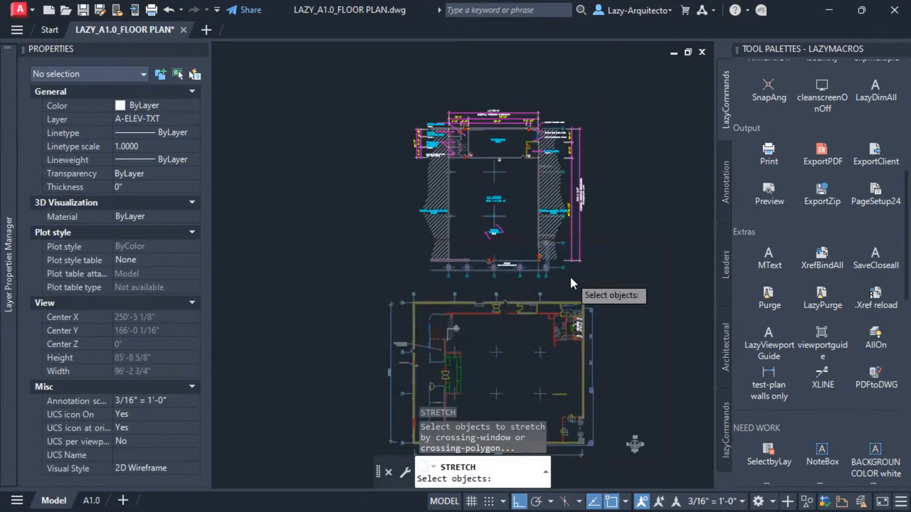
pyautogui.click(563, 274)
pyautogui.click(548, 260)
pyautogui.press('Return')
pyautogui.click(562, 279)
pyautogui.click(640, 290)
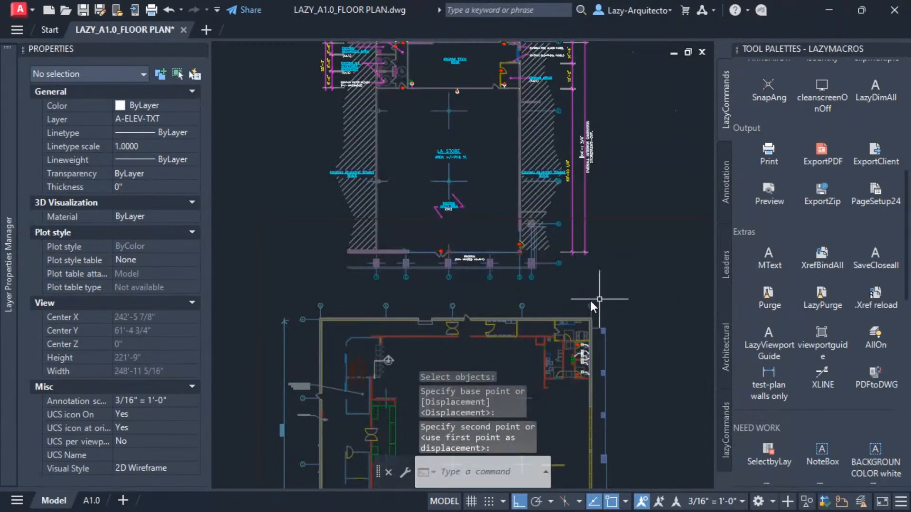
# Try another stretch of the upper plan's lower-right column grid area with a crossing window.
pyautogui.scroll(-2, 522, 294)
pyautogui.press('Return')
pyautogui.scroll(3, 549, 289)
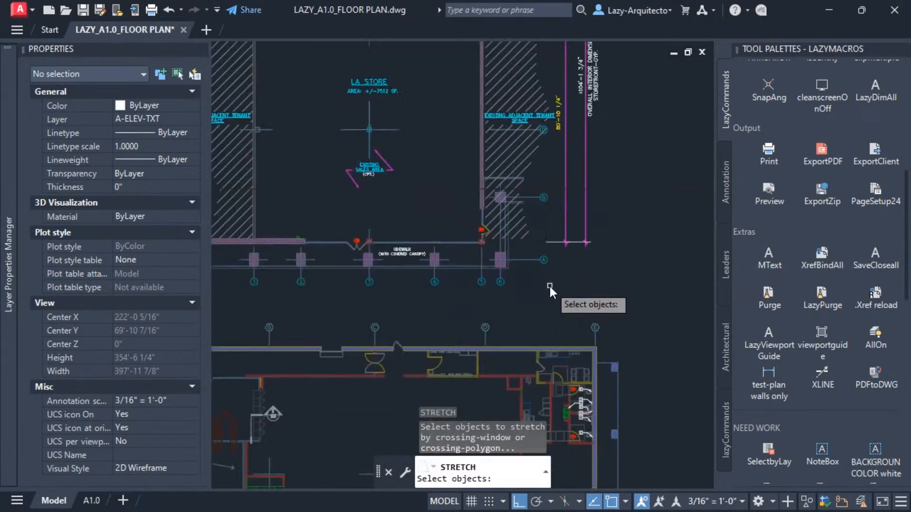
pyautogui.click(534, 249)
pyautogui.click(499, 237)
pyautogui.scroll(-3, 519, 289)
pyautogui.press('Return')
pyautogui.click(537, 286)
pyautogui.click(678, 295)
pyautogui.moveTo(483, 266); pyautogui.dragTo(510, 244, button='middle')
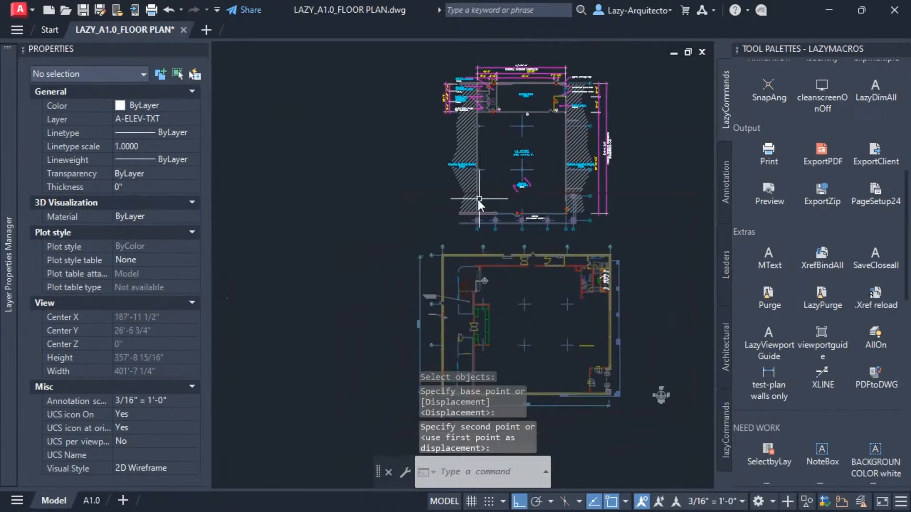
pyautogui.click(468, 195)
pyautogui.press('Escape')
pyautogui.click(467, 155)
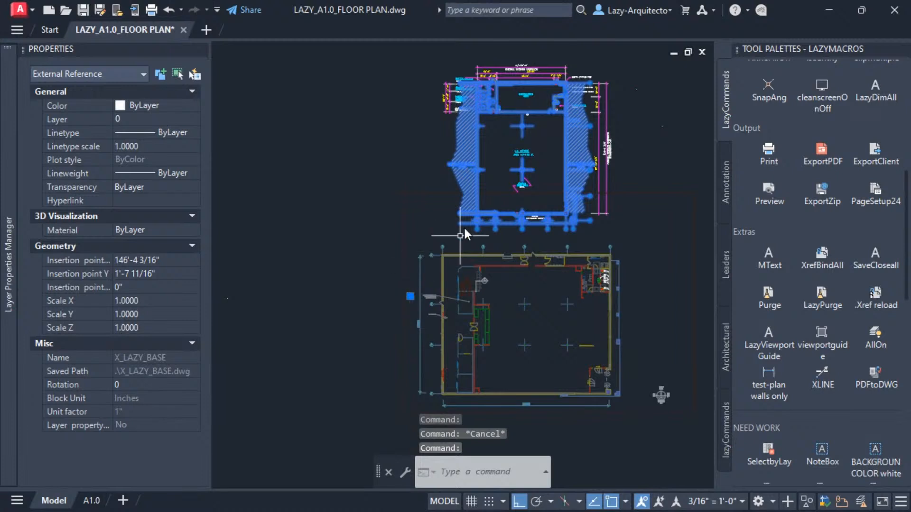
pyautogui.scroll(-2, 473, 212)
pyautogui.press('Escape')
pyautogui.click(469, 172)
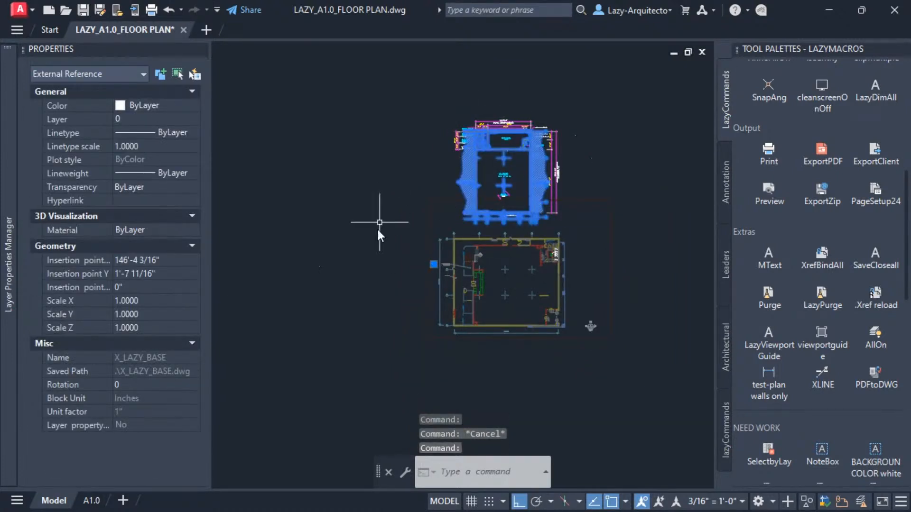
pyautogui.press('Escape')
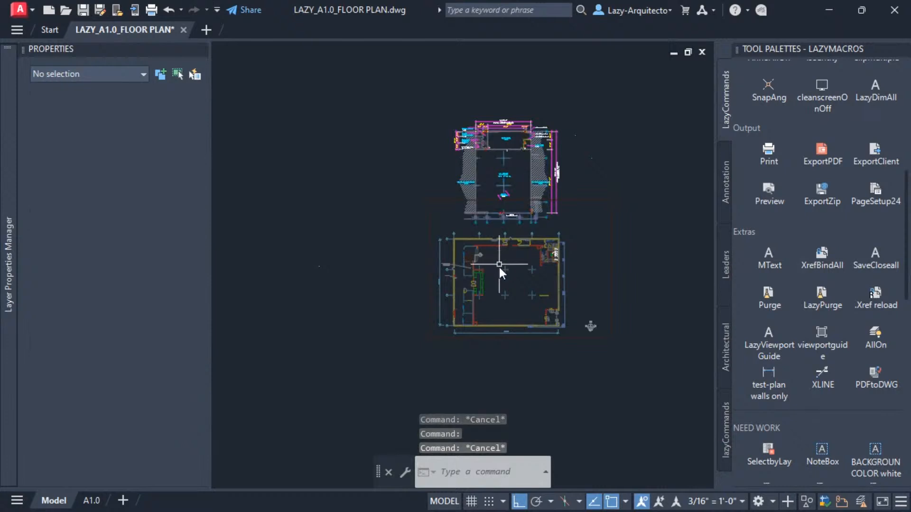
# Stretch the entire upper plan and its annotations to the left with a crossing window, then undo it.
pyautogui.write('s')
pyautogui.press('space')
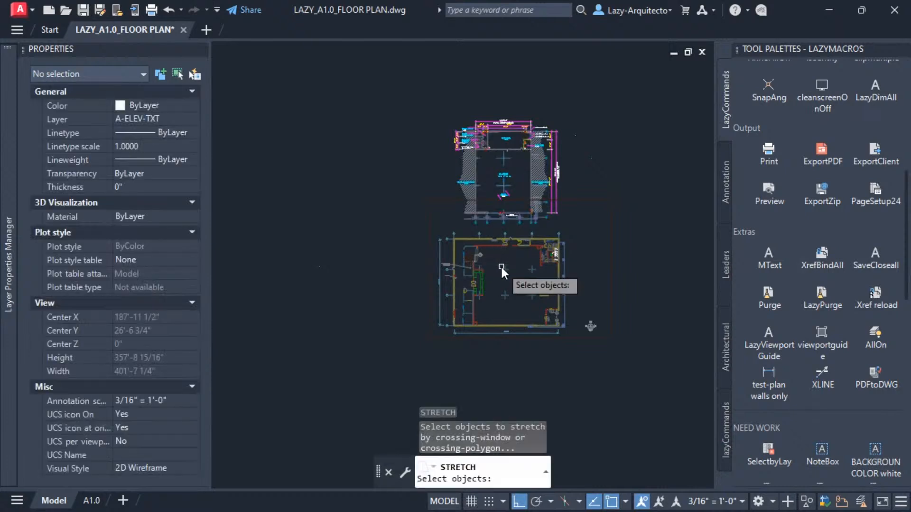
pyautogui.click(610, 292)
pyautogui.press('Escape')
pyautogui.press('space')
pyautogui.click(652, 290)
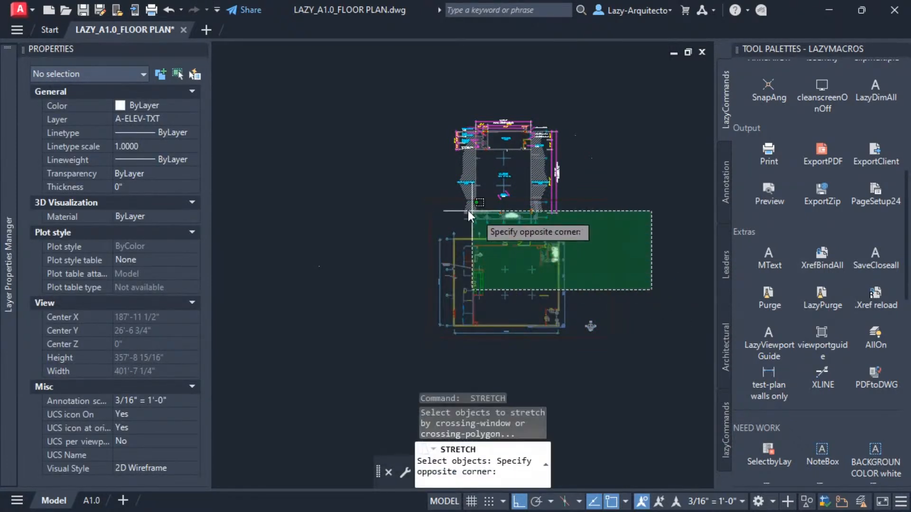
pyautogui.click(359, 89)
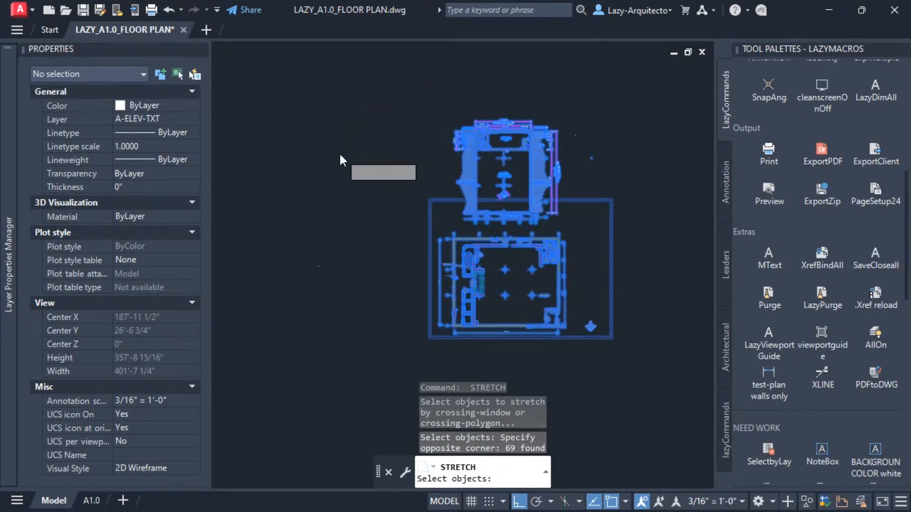
pyautogui.press('space')
pyautogui.click(331, 173)
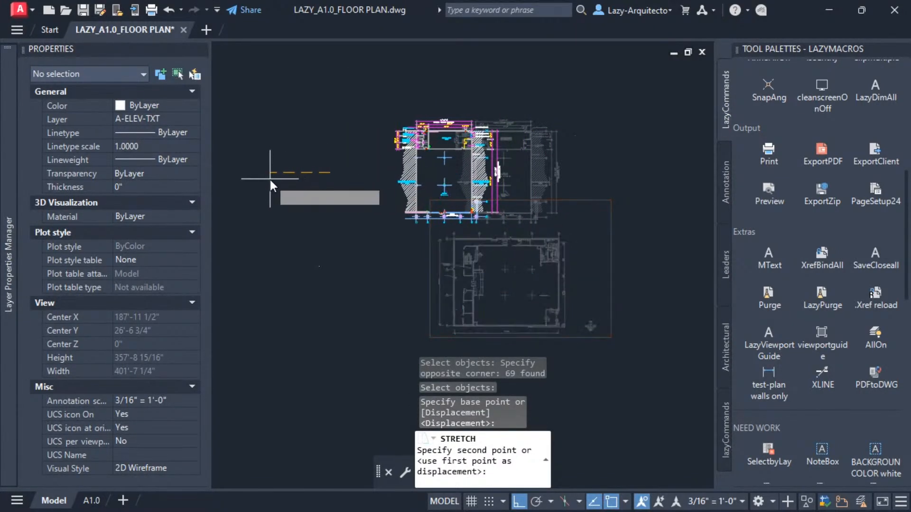
pyautogui.click(257, 181)
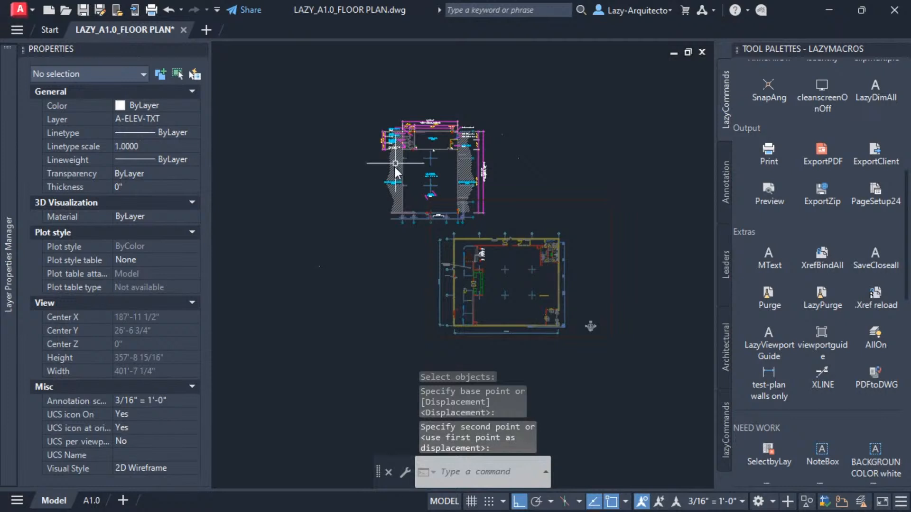
pyautogui.hotkey('ctrl', 'z')
pyautogui.write('s')
pyautogui.press('Return')
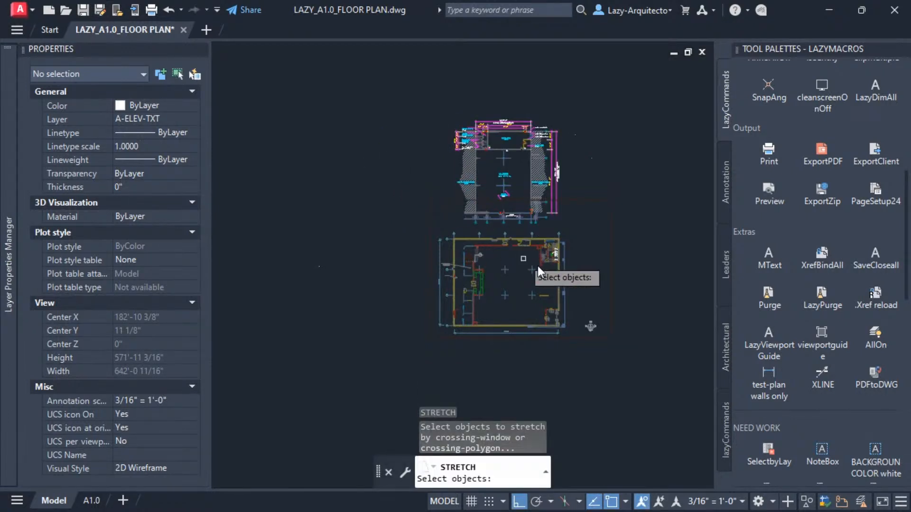
pyautogui.click(623, 302)
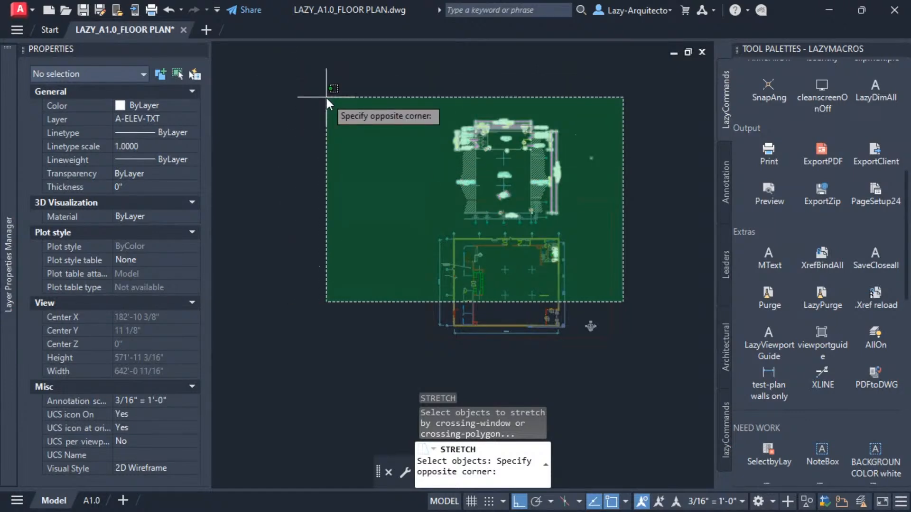
pyautogui.press('Escape')
pyautogui.press('Escape')
# Examine the stock room corner dimensions and the layout of the new floor plan below.
pyautogui.scroll(5, 534, 186)
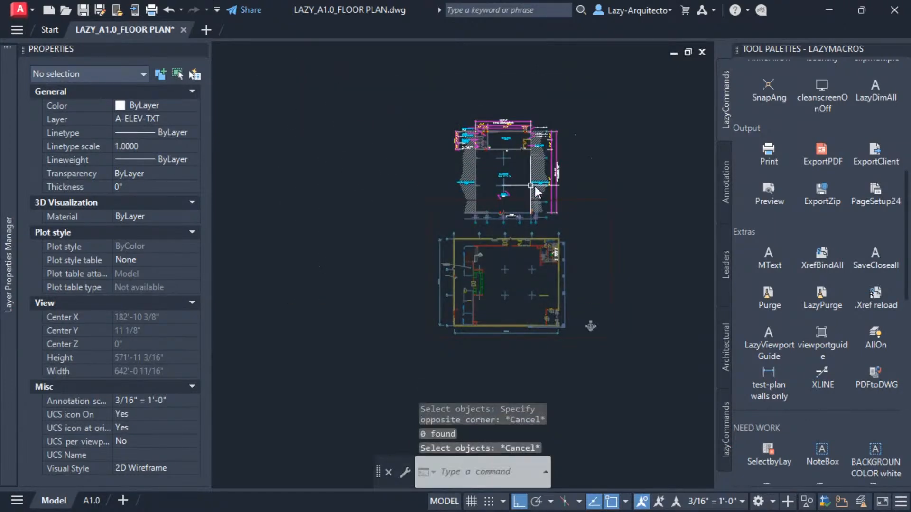
pyautogui.scroll(5, 563, 89)
pyautogui.moveTo(551, 136); pyautogui.dragTo(557, 340, button='middle')
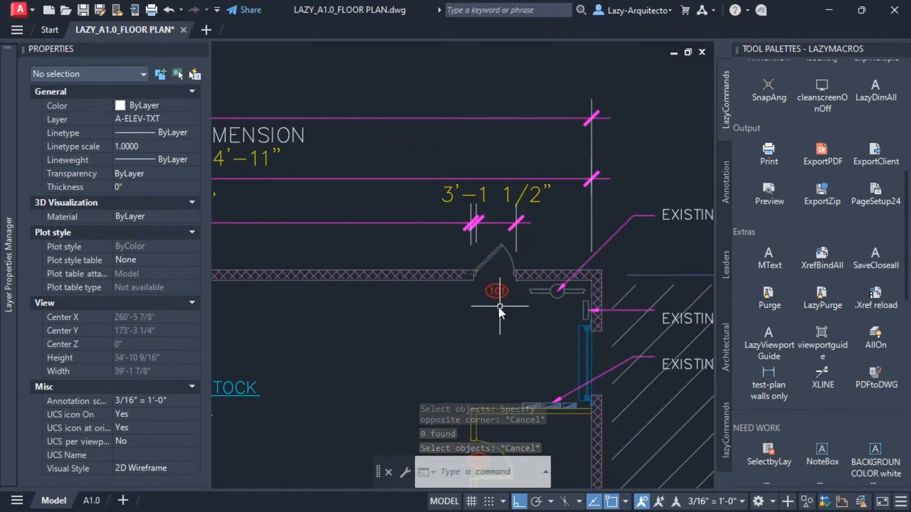
pyautogui.scroll(-4, 476, 230)
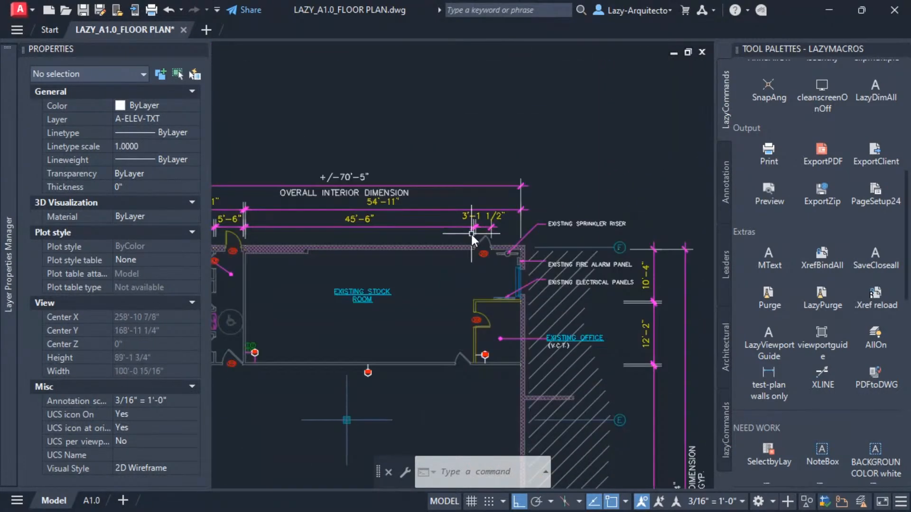
pyautogui.moveTo(436, 223); pyautogui.dragTo(493, 185, button='middle')
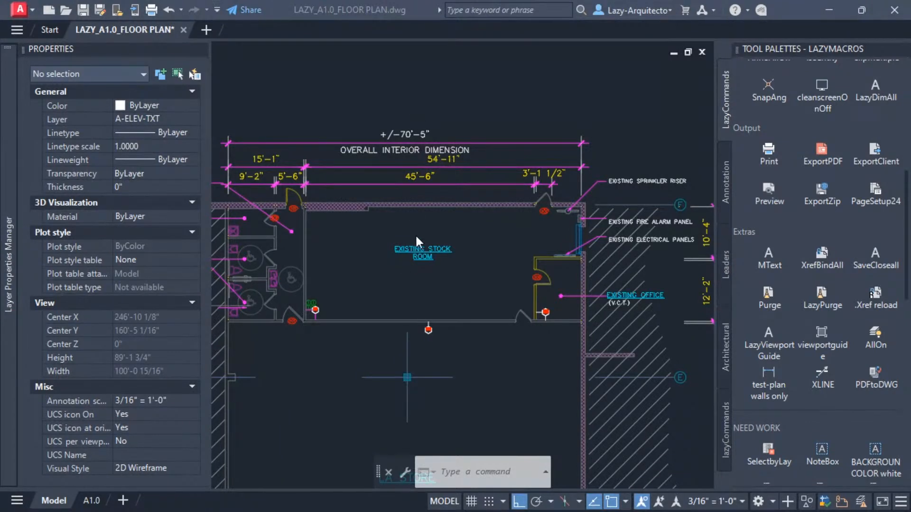
pyautogui.scroll(-4, 491, 109)
pyautogui.moveTo(468, 262); pyautogui.dragTo(468, 173, button='middle')
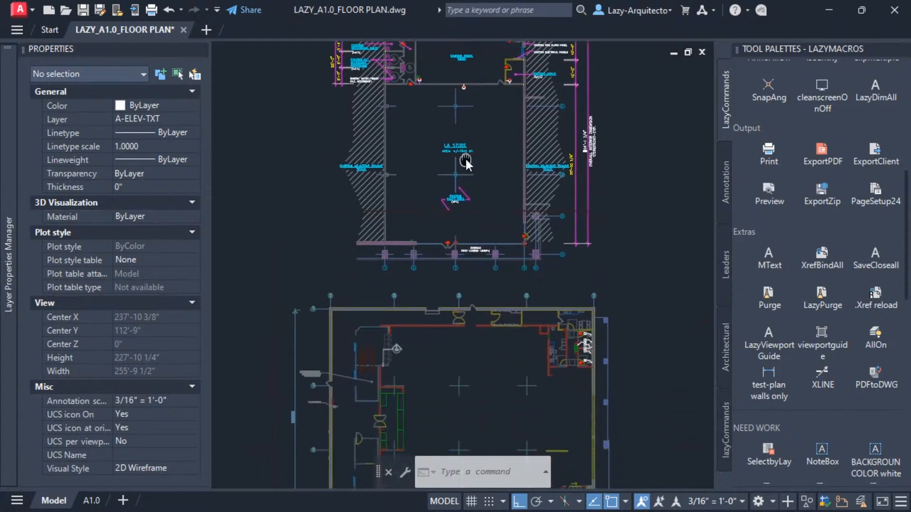
pyautogui.moveTo(475, 125); pyautogui.dragTo(485, 255, button='middle')
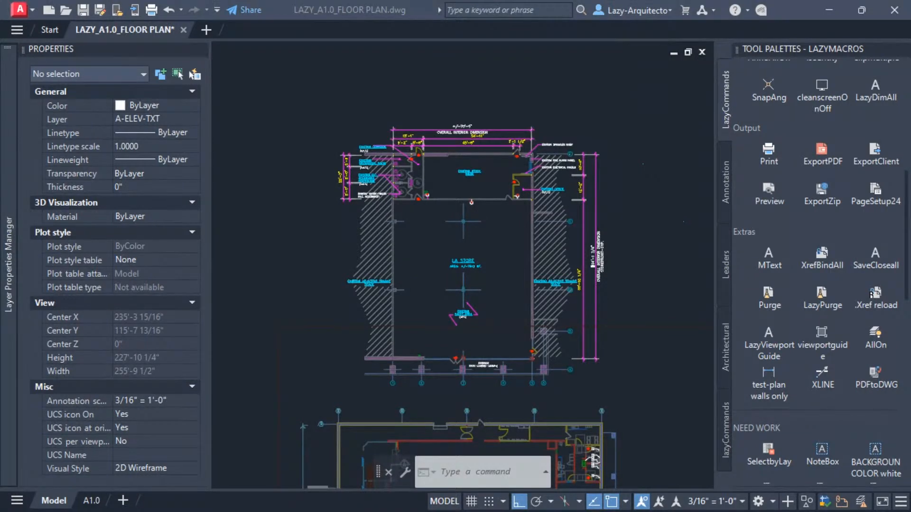
pyautogui.click(422, 265)
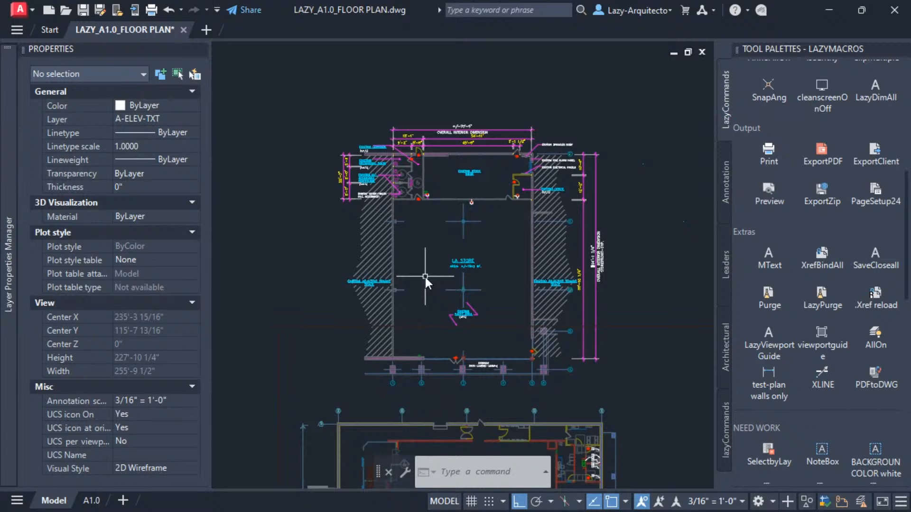
pyautogui.moveTo(422, 280); pyautogui.dragTo(412, 171, button='middle')
pyautogui.moveTo(403, 314); pyautogui.dragTo(431, 238, button='middle')
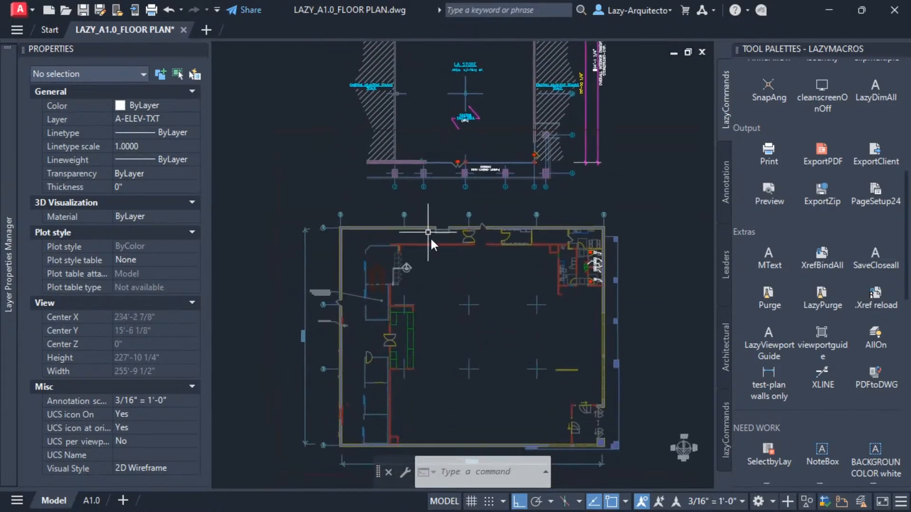
pyautogui.scroll(2, 449, 223)
pyautogui.scroll(2, 405, 245)
pyautogui.scroll(1, 384, 291)
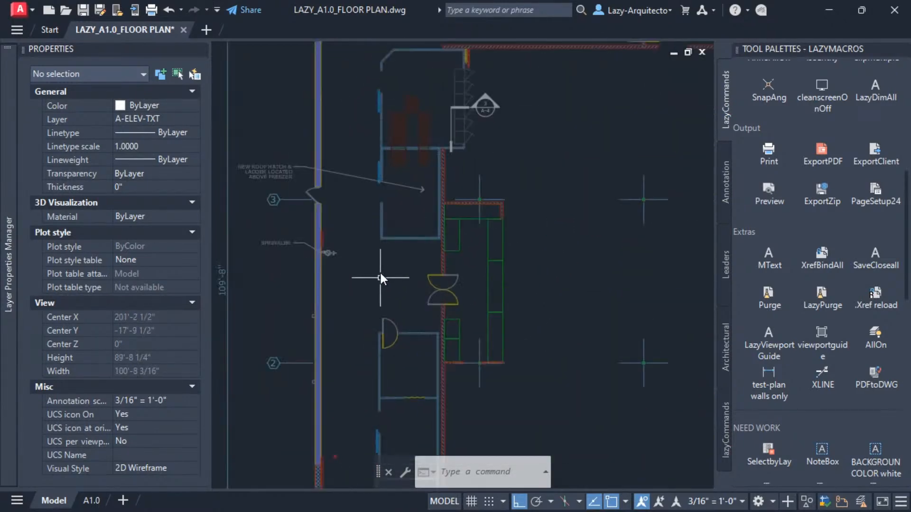
# Open the LAZY ARQUITECTO_fp4 drawing from the FLOOR PLANS 04 template folder.
pyautogui.moveTo(391, 232); pyautogui.dragTo(415, 309, button='middle')
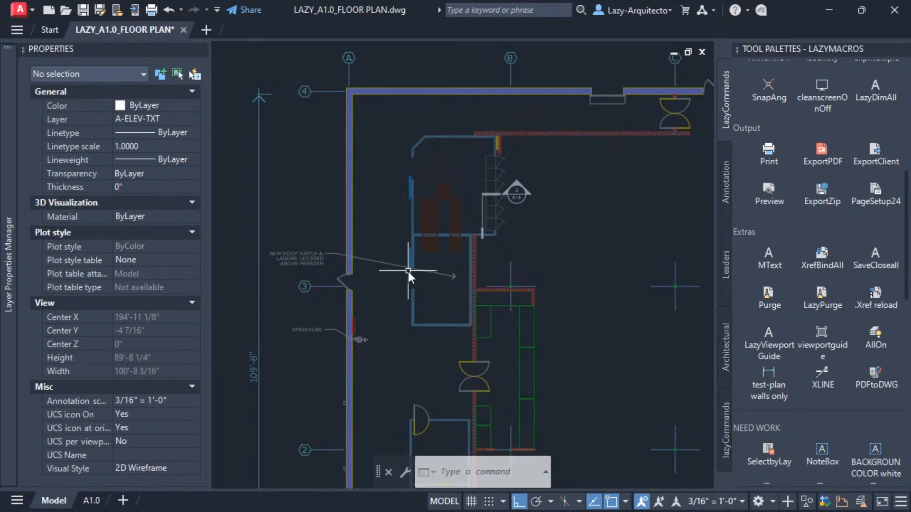
pyautogui.scroll(2, 407, 271)
pyautogui.moveTo(411, 275); pyautogui.dragTo(447, 280, button='middle')
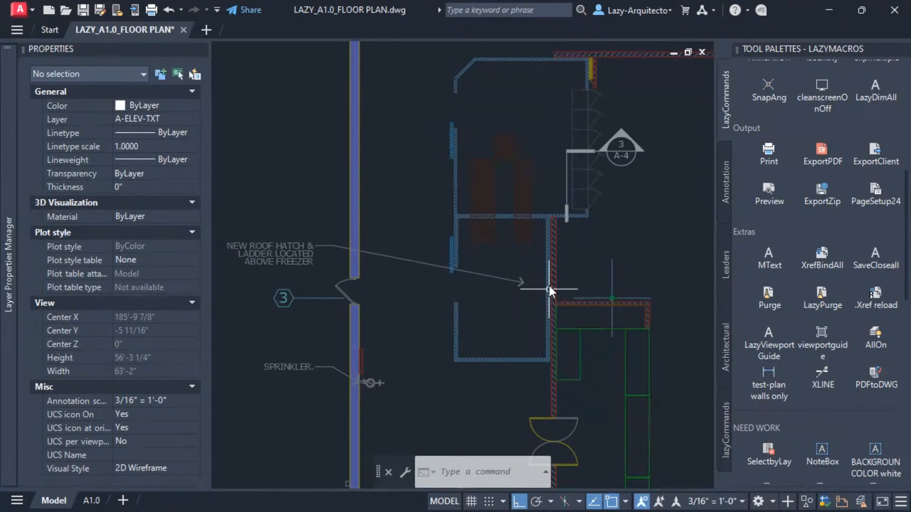
pyautogui.scroll(1, 546, 285)
pyautogui.scroll(-5, 470, 308)
pyautogui.moveTo(446, 331); pyautogui.dragTo(395, 274, button='middle')
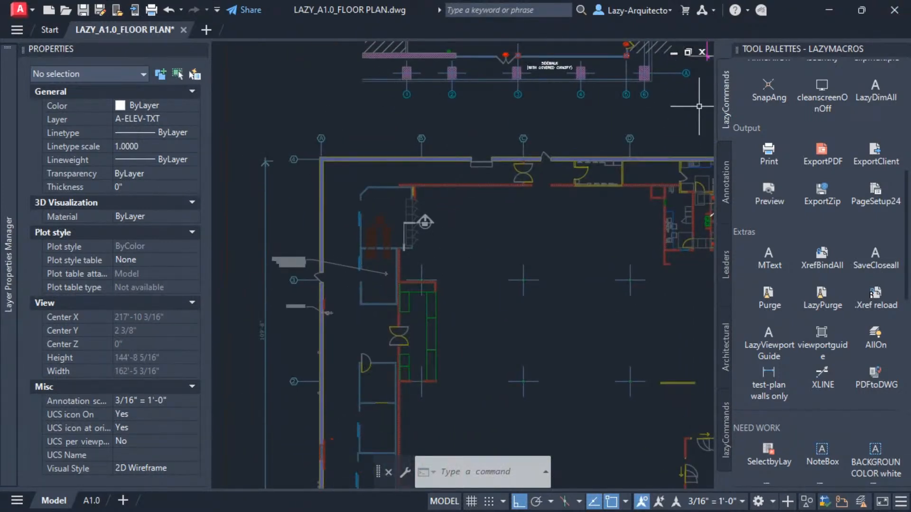
pyautogui.moveTo(910, 2); pyautogui.dragTo(781, 47)
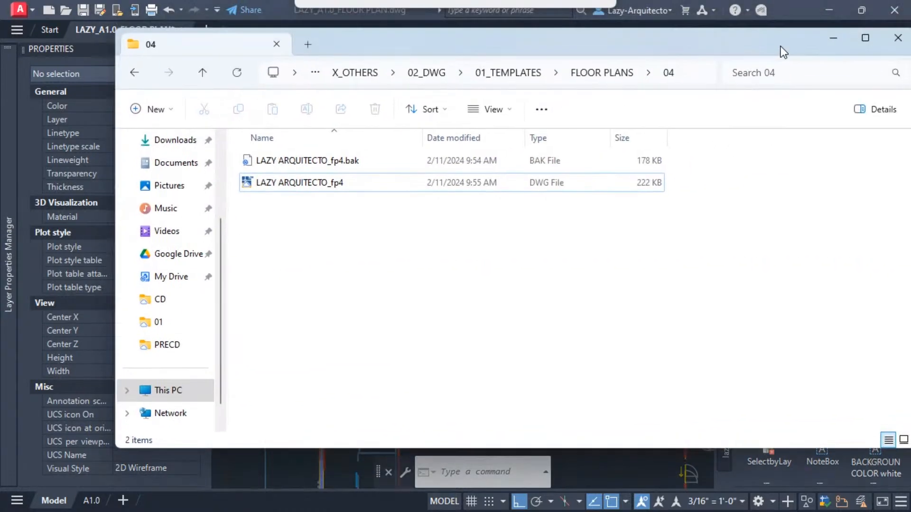
pyautogui.doubleClick(283, 186)
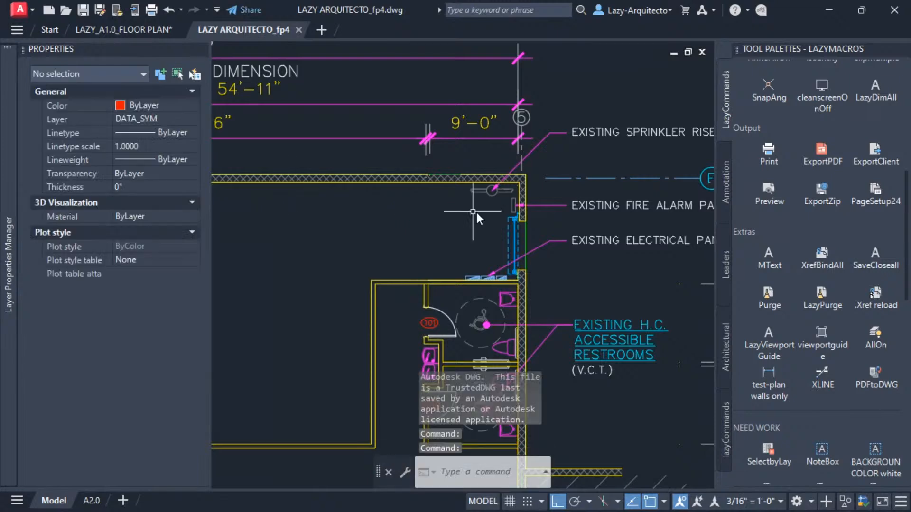
# Examine the fp4 plan's restroom corner and its overall layout.
pyautogui.scroll(-3, 386, 244)
pyautogui.moveTo(385, 244); pyautogui.dragTo(500, 173, button='middle')
pyautogui.moveTo(332, 249); pyautogui.dragTo(488, 187, button='middle')
pyautogui.moveTo(443, 256); pyautogui.dragTo(419, 148, button='middle')
pyautogui.moveTo(379, 275); pyautogui.dragTo(392, 180, button='middle')
pyautogui.moveTo(400, 307); pyautogui.dragTo(379, 176, button='middle')
pyautogui.moveTo(447, 308); pyautogui.dragTo(357, 329, button='middle')
pyautogui.moveTo(664, 227); pyautogui.dragTo(543, 322, button='middle')
pyautogui.scroll(-5, 513, 329)
pyautogui.scroll(2, 359, 122)
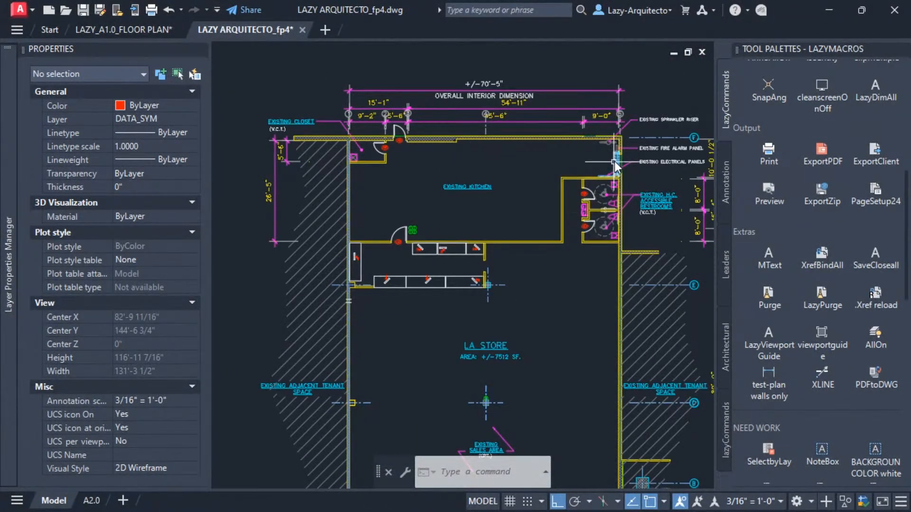
pyautogui.scroll(4, 620, 161)
pyautogui.scroll(-6, 544, 188)
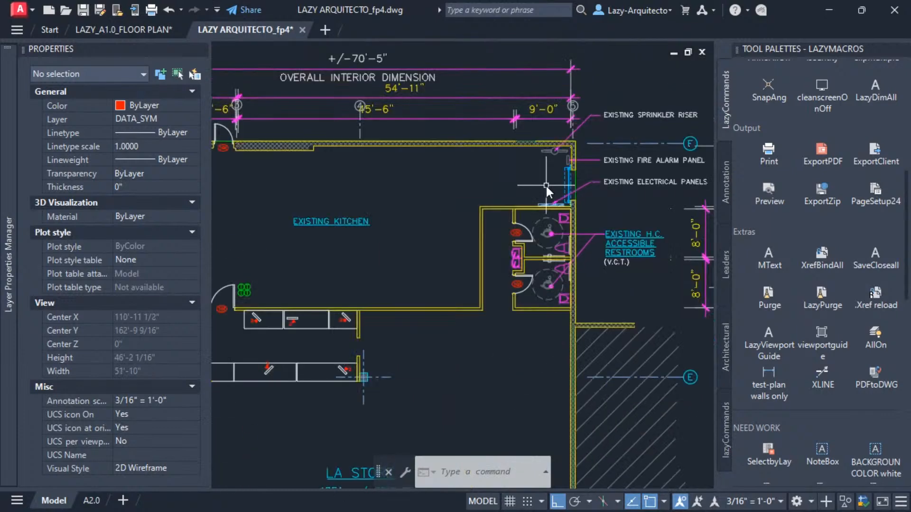
pyautogui.scroll(3, 380, 434)
pyautogui.scroll(-4, 380, 430)
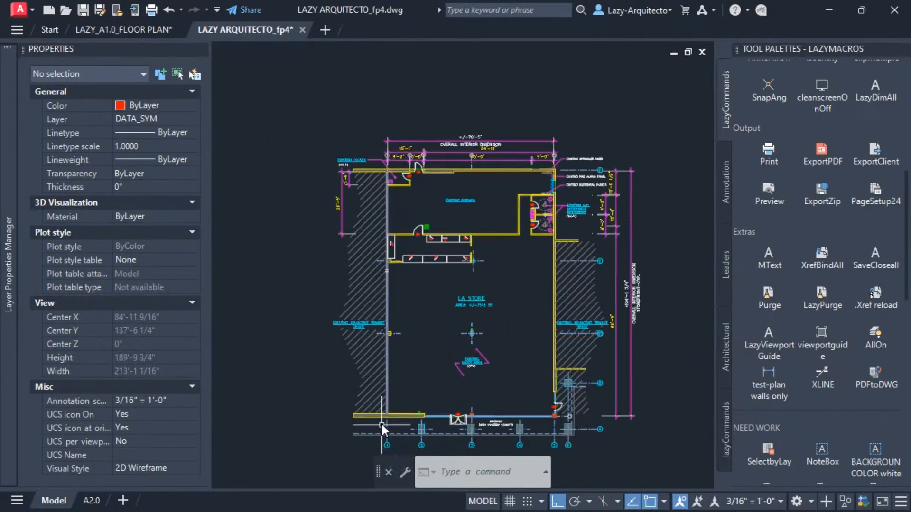
pyautogui.moveTo(439, 282); pyautogui.dragTo(477, 310, button='middle')
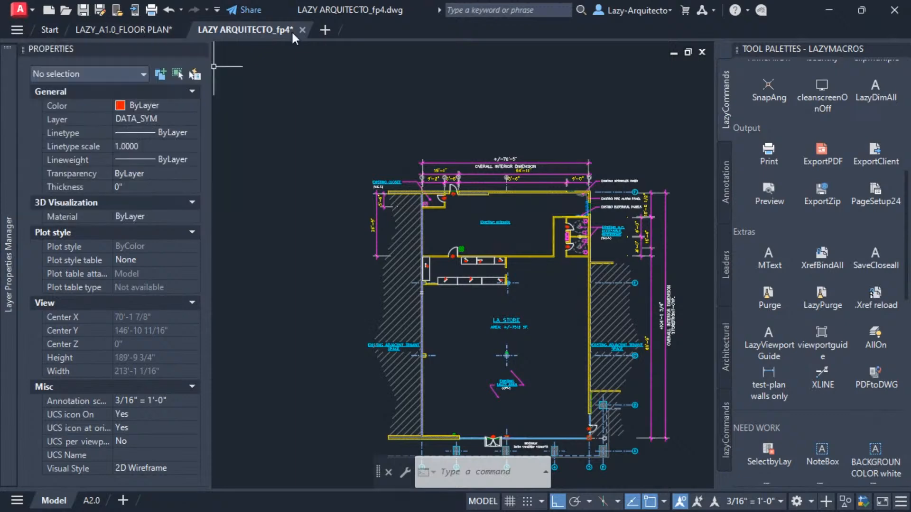
# Return to the LAZY_A1.0_FLOOR PLAN drawing and open the Options dialog.
pyautogui.moveTo(300, 30)
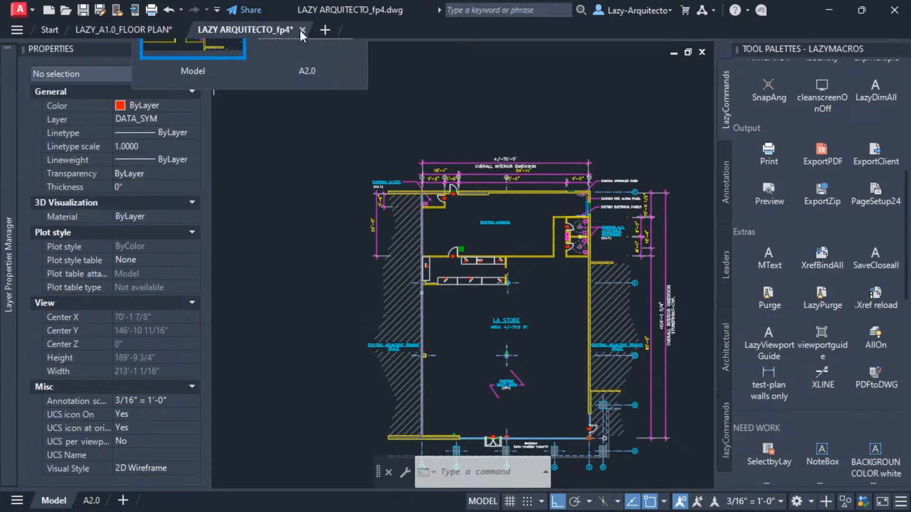
pyautogui.click(159, 30)
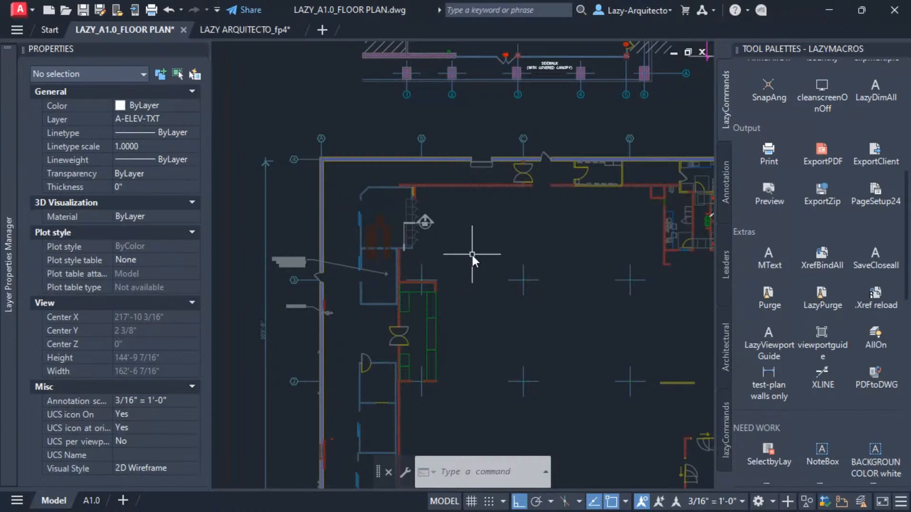
pyautogui.moveTo(459, 274); pyautogui.dragTo(438, 301, button='middle')
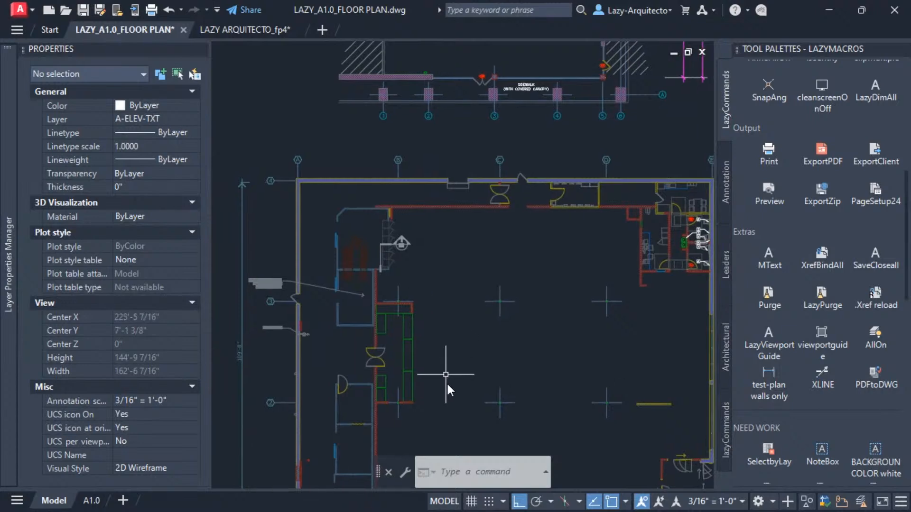
pyautogui.moveTo(474, 458); pyautogui.dragTo(474, 454)
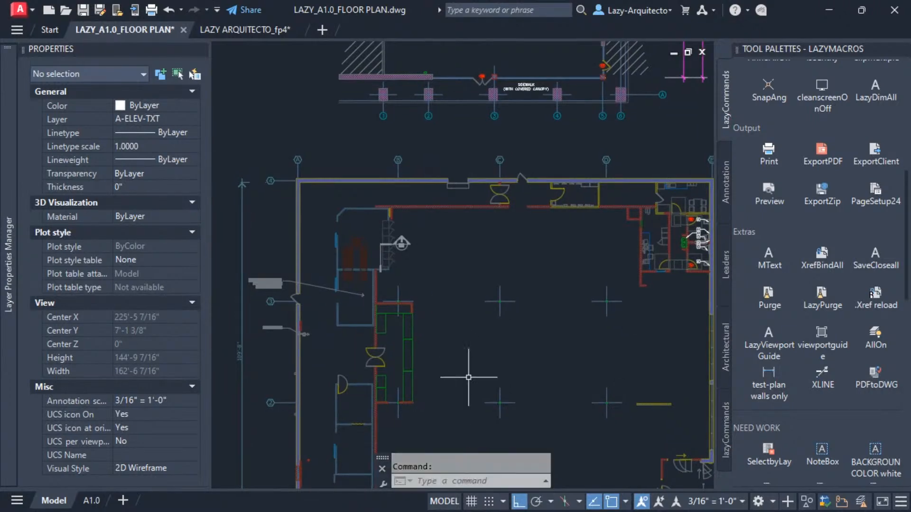
pyautogui.press('Escape')
pyautogui.moveTo(467, 267); pyautogui.dragTo(451, 266, button='middle')
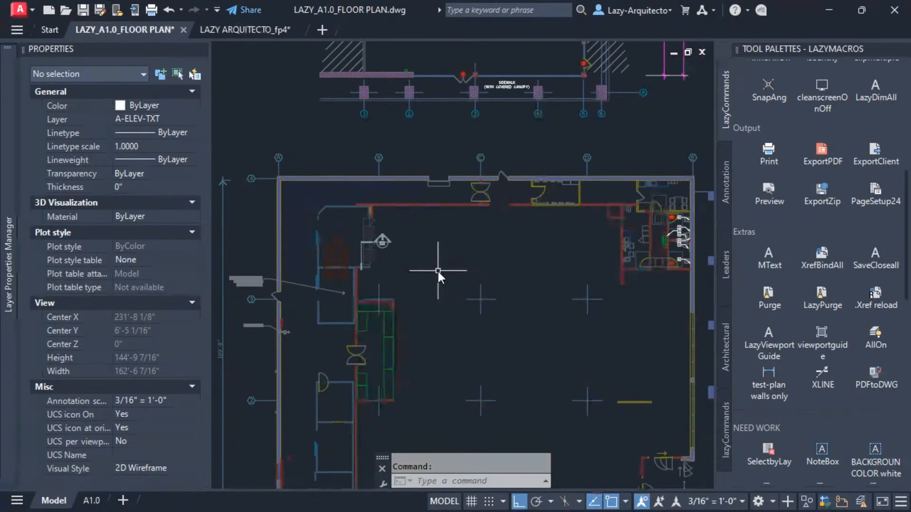
pyautogui.write('OP')
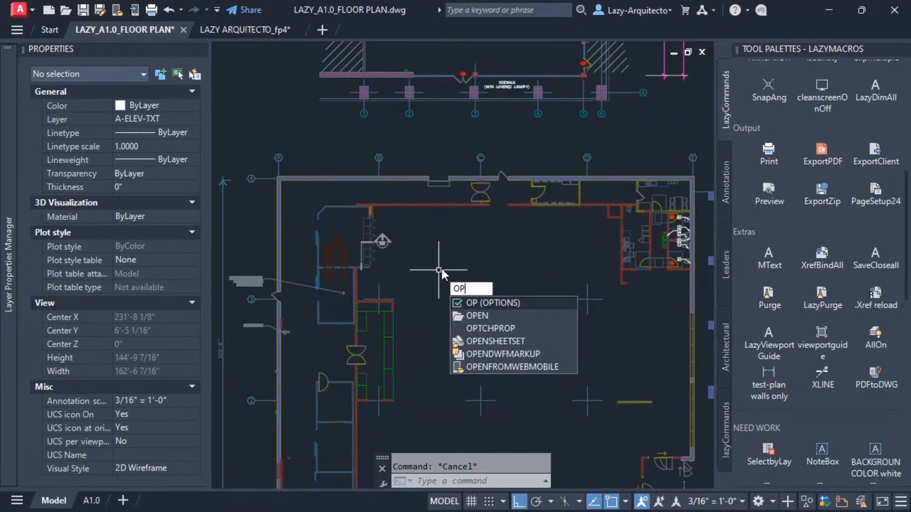
pyautogui.press('Return')
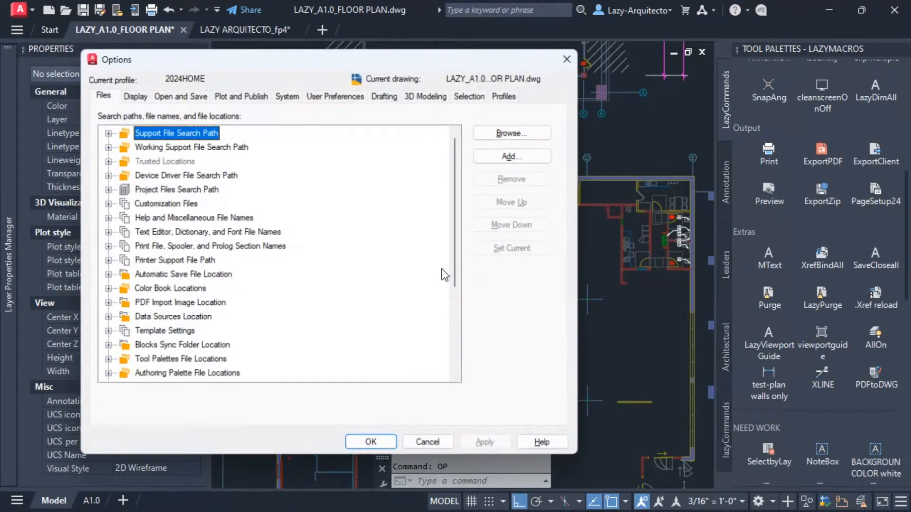
pyautogui.moveTo(377, 60); pyautogui.dragTo(525, 51)
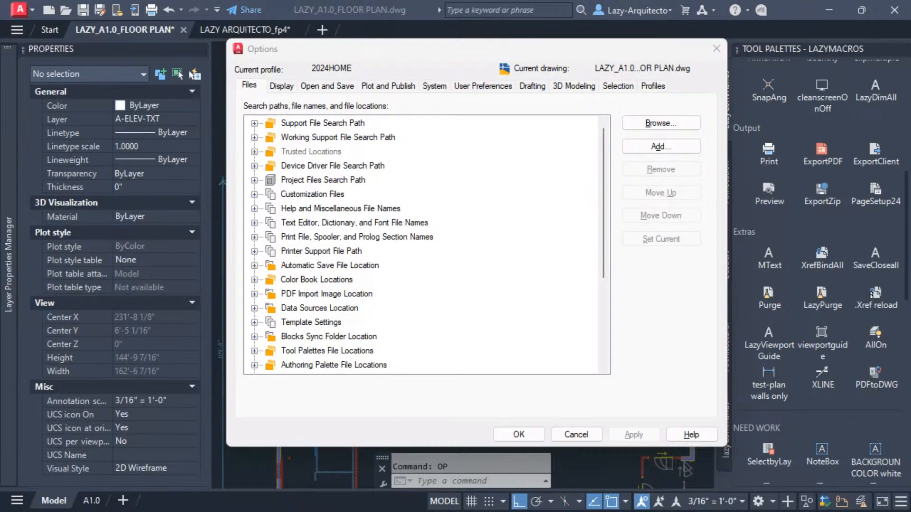
# Open the BLOCKS drawing from the My_Blocks folder and cancel the Options dialog.
pyautogui.moveTo(910, 0); pyautogui.dragTo(540, 54)
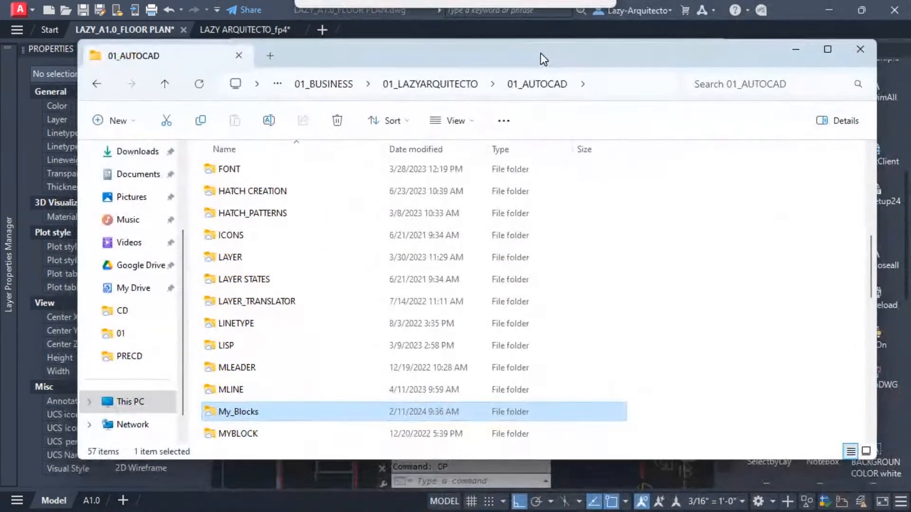
pyautogui.doubleClick(232, 411)
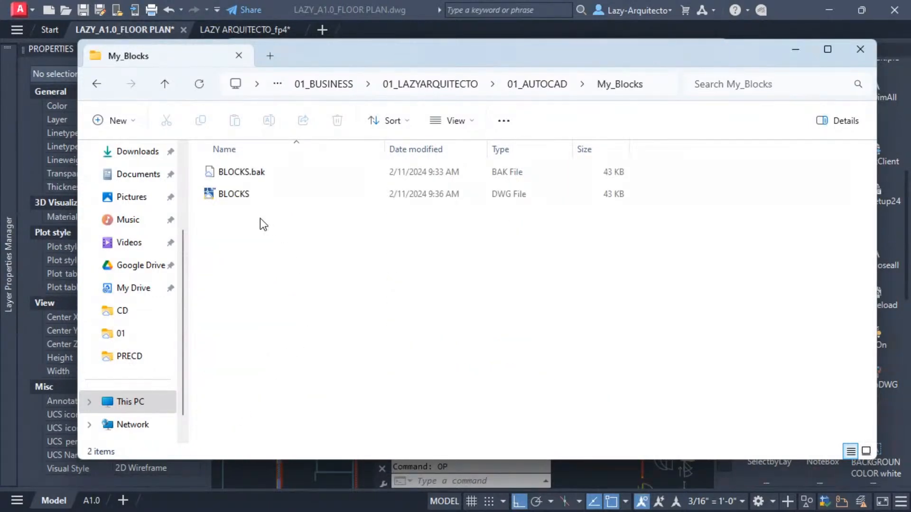
pyautogui.doubleClick(229, 196)
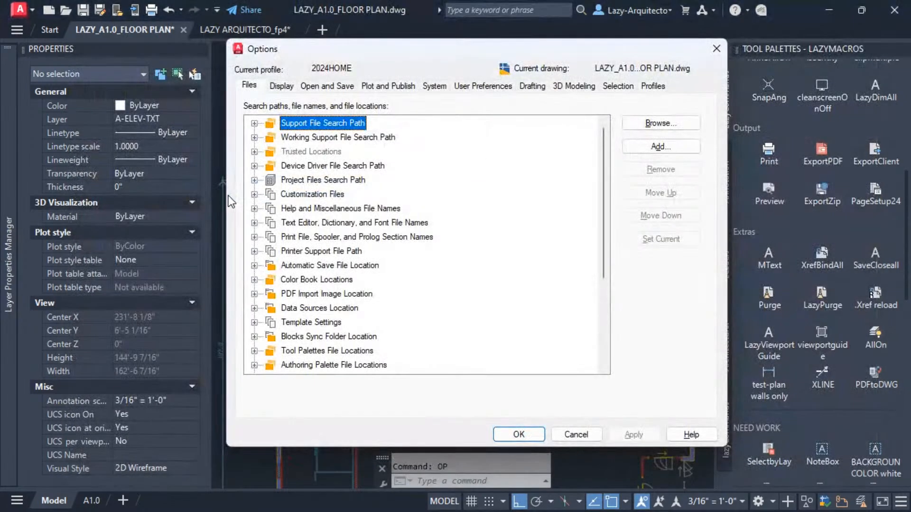
pyautogui.click(575, 435)
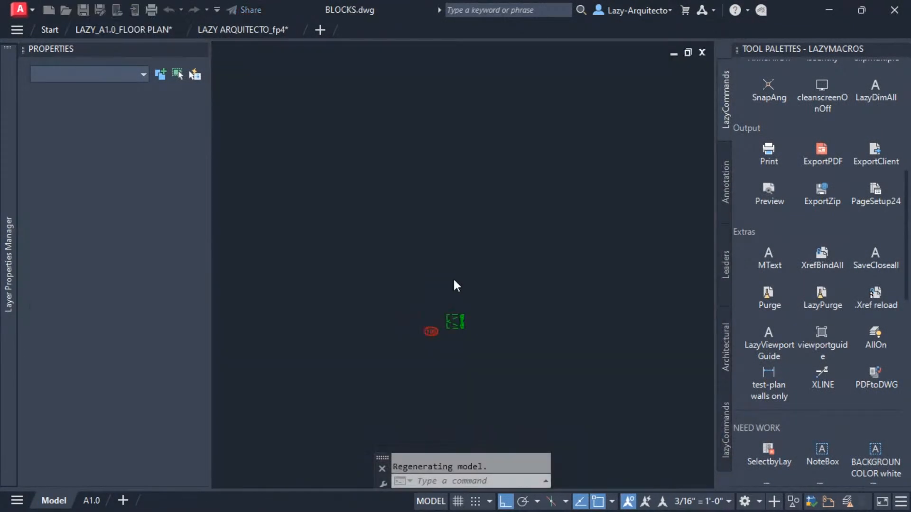
# View the room tag and keynote blocks, then close the BLOCKS drawing, saving changes.
pyautogui.scroll(5, 454, 320)
pyautogui.moveTo(423, 286); pyautogui.dragTo(443, 254, button='middle')
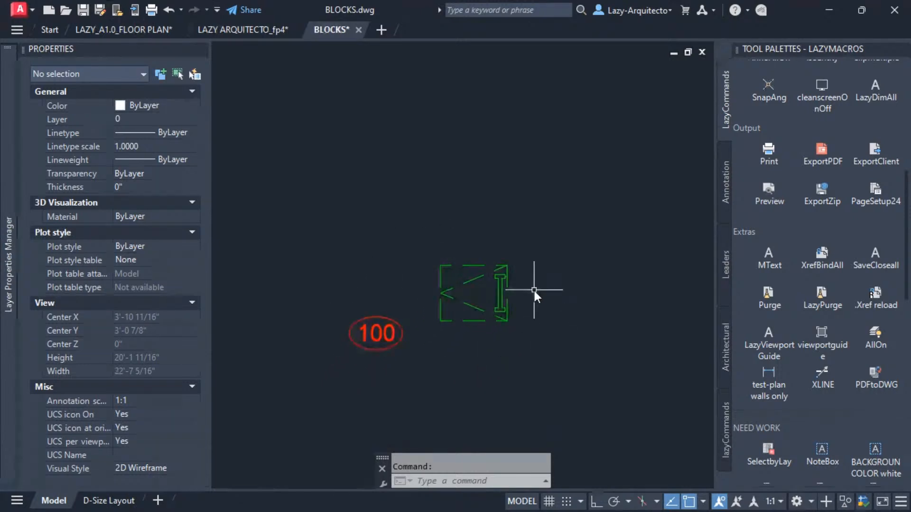
pyautogui.scroll(2, 533, 290)
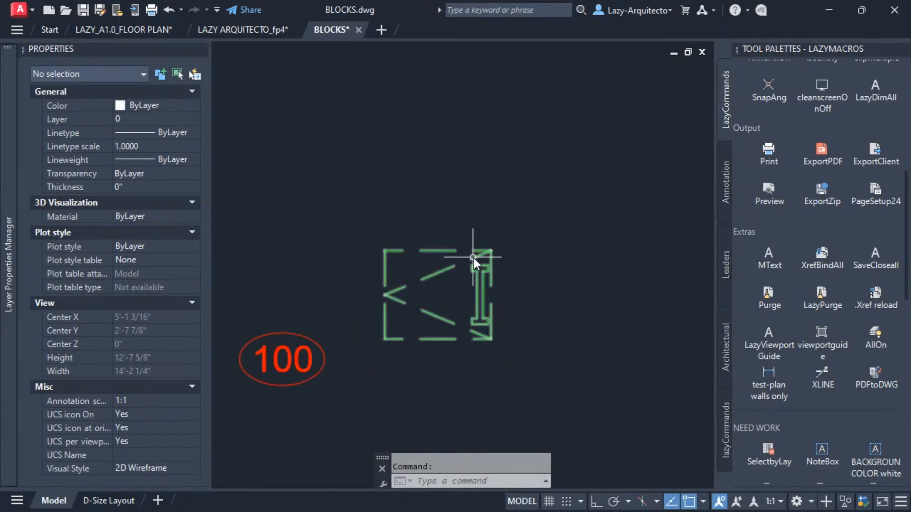
pyautogui.click(359, 30)
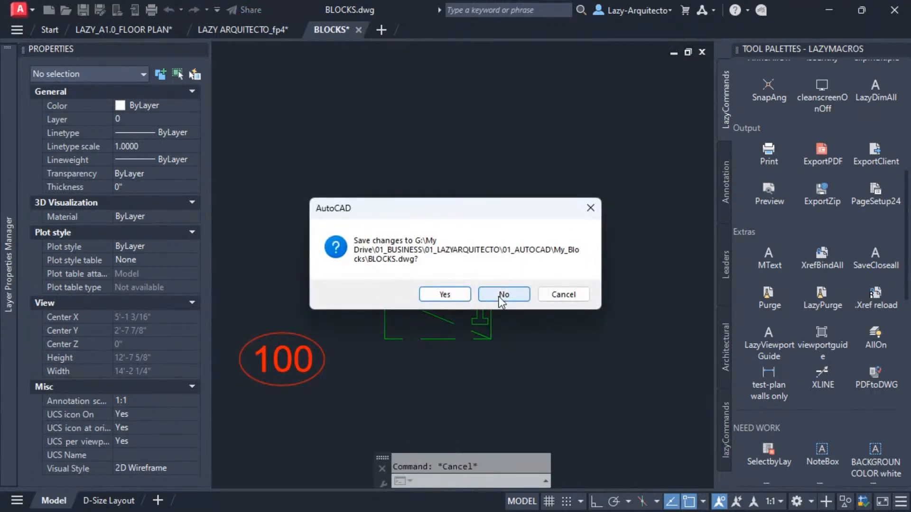
pyautogui.click(451, 294)
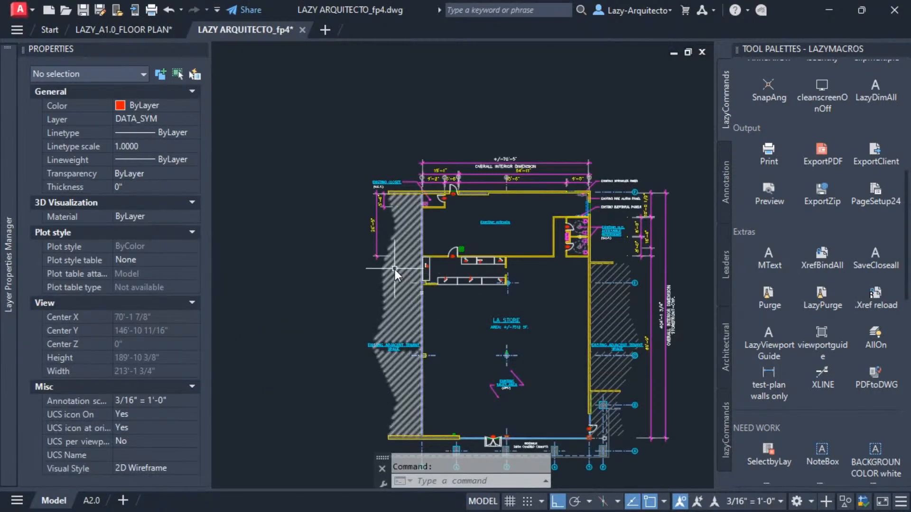
# Close the LAZY ARQUITECTO_fp4 drawing and return to the floor plan.
pyautogui.write('OP')
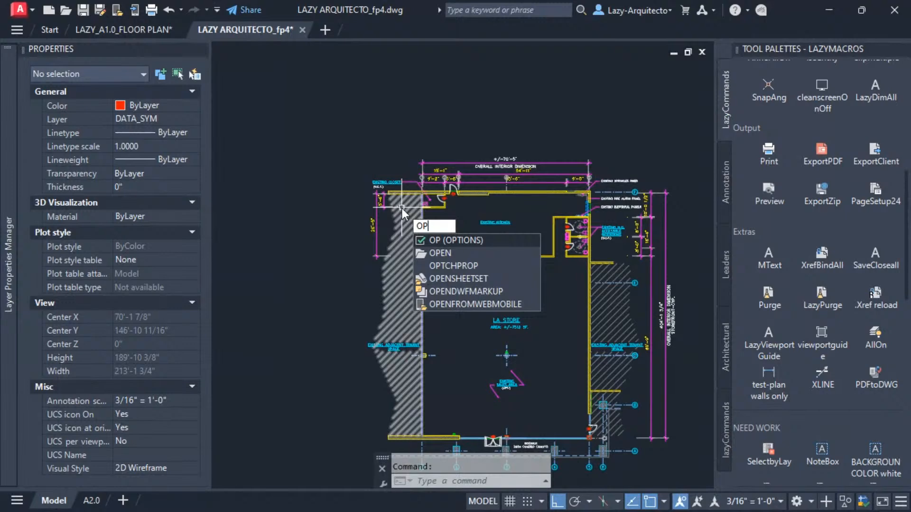
pyautogui.press('Escape')
pyautogui.click(302, 29)
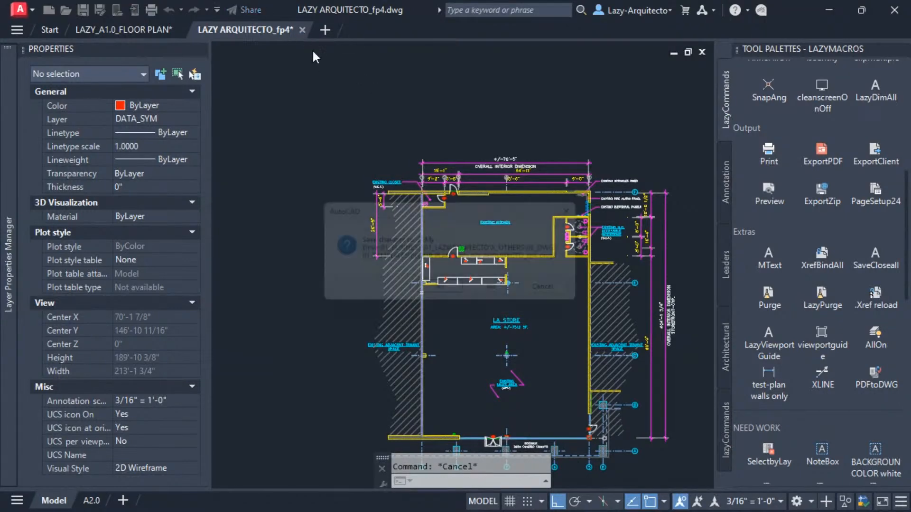
pyautogui.click(499, 295)
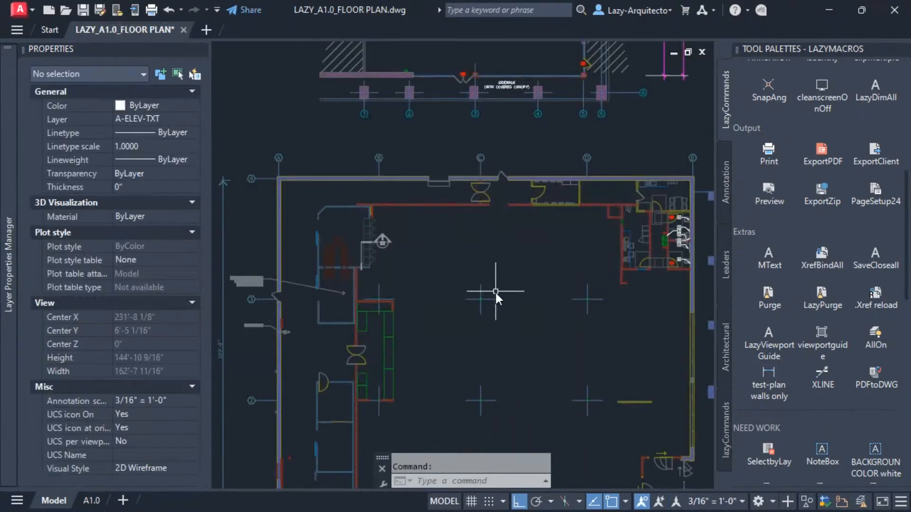
# In Options, add a new entry to the Support File Search Path.
pyautogui.write('OP')
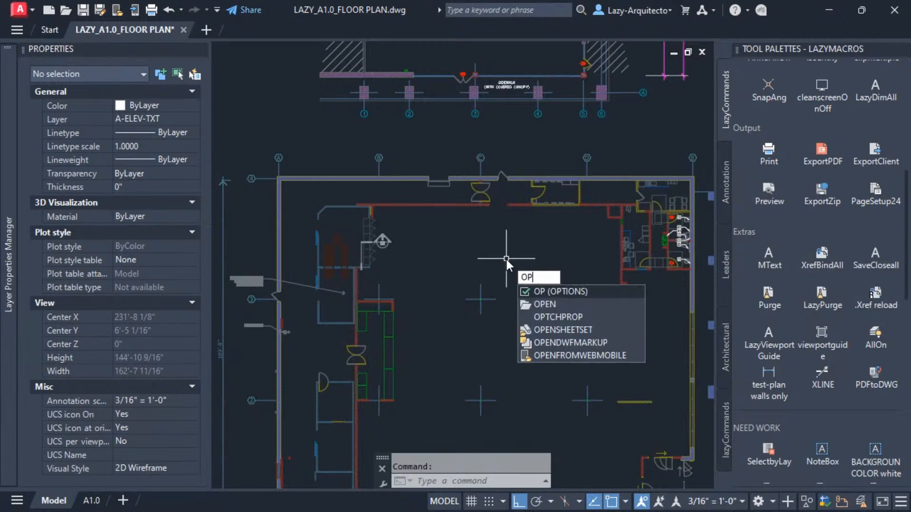
pyautogui.press('Return')
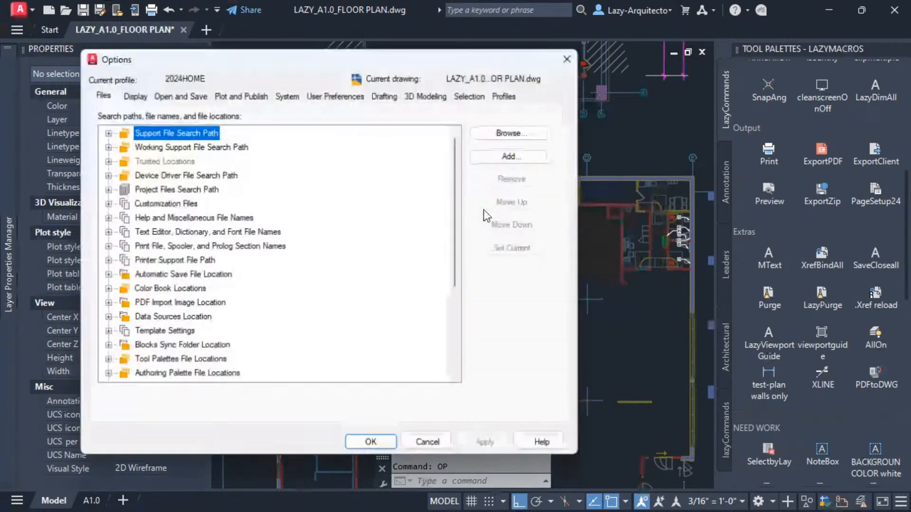
pyautogui.moveTo(445, 55); pyautogui.dragTo(579, 57)
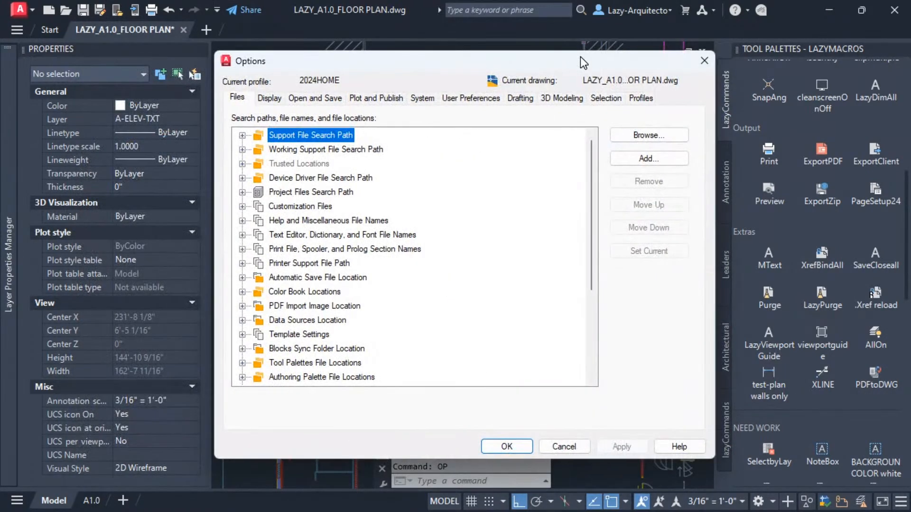
pyautogui.click(242, 136)
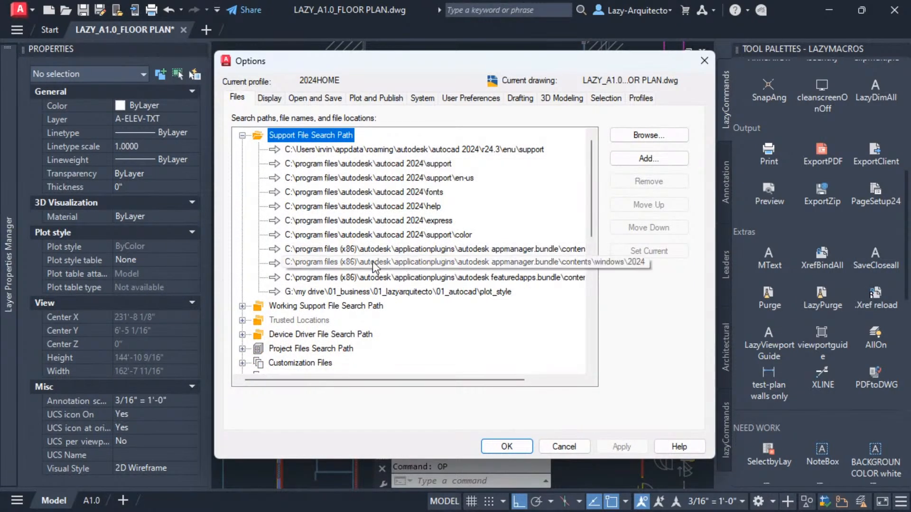
pyautogui.click(661, 159)
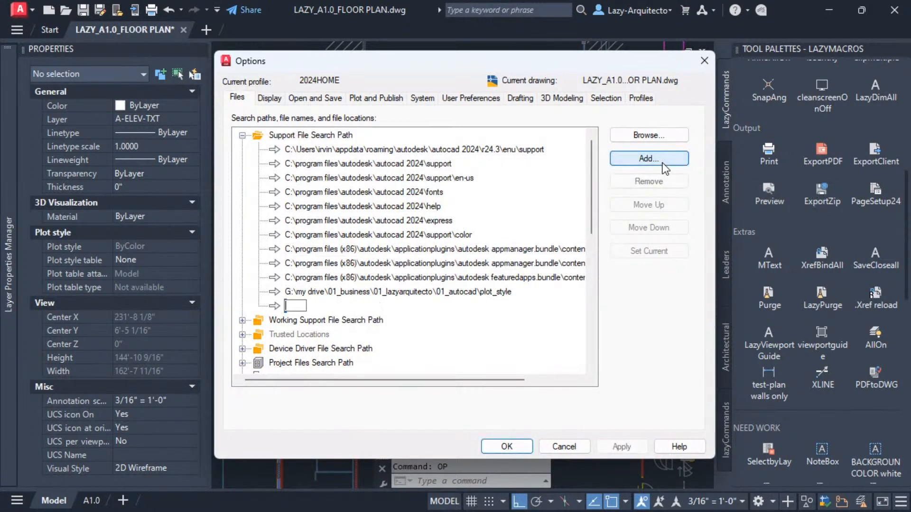
# Browse to the My_Blocks folder under Google Drive's 01_AUTOCAD folder as the new Support File Search Path entry, then apply and close Options.
pyautogui.click(659, 137)
pyautogui.moveTo(376, 90); pyautogui.dragTo(503, 96)
pyautogui.click(492, 118)
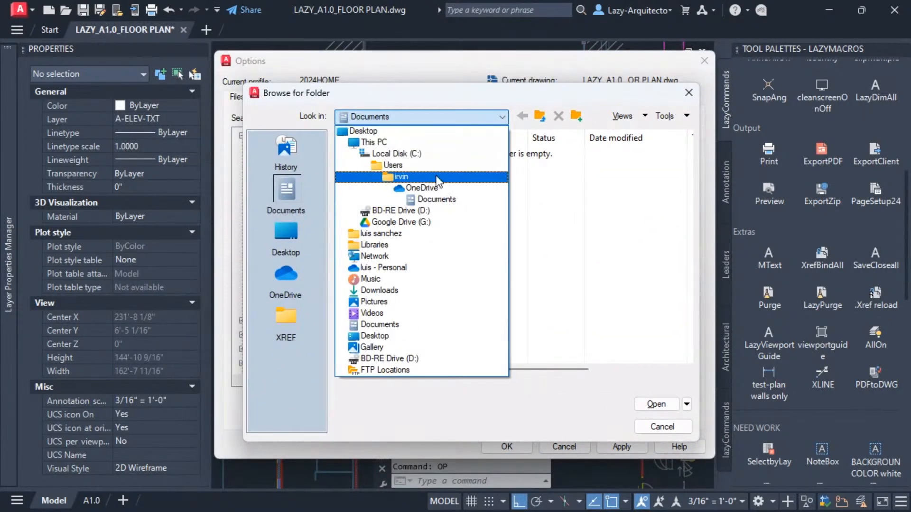
pyautogui.click(411, 221)
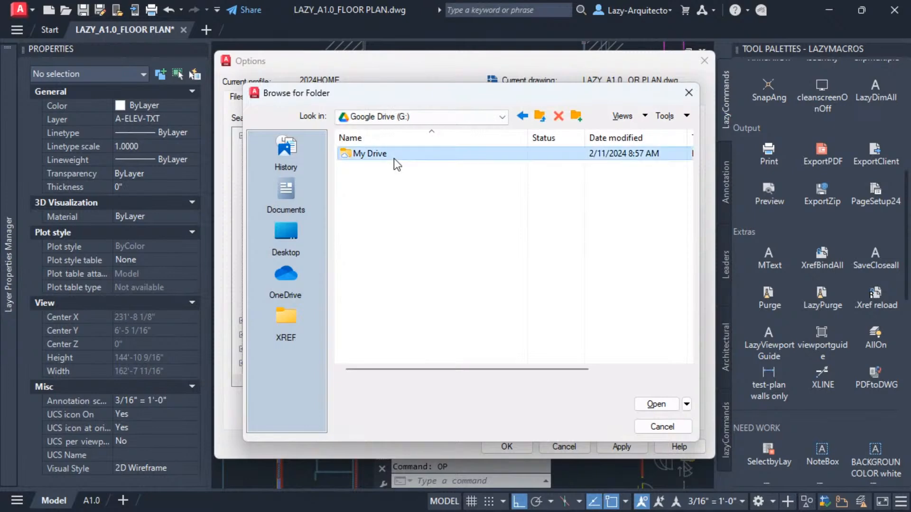
pyautogui.doubleClick(393, 159)
pyautogui.doubleClick(394, 154)
pyautogui.doubleClick(394, 154)
pyautogui.doubleClick(392, 154)
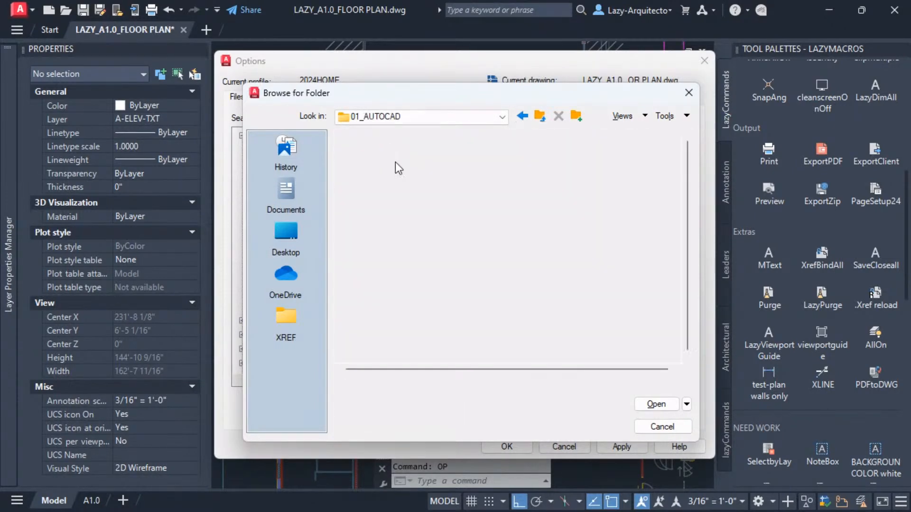
pyautogui.click(408, 250)
pyautogui.press('m')
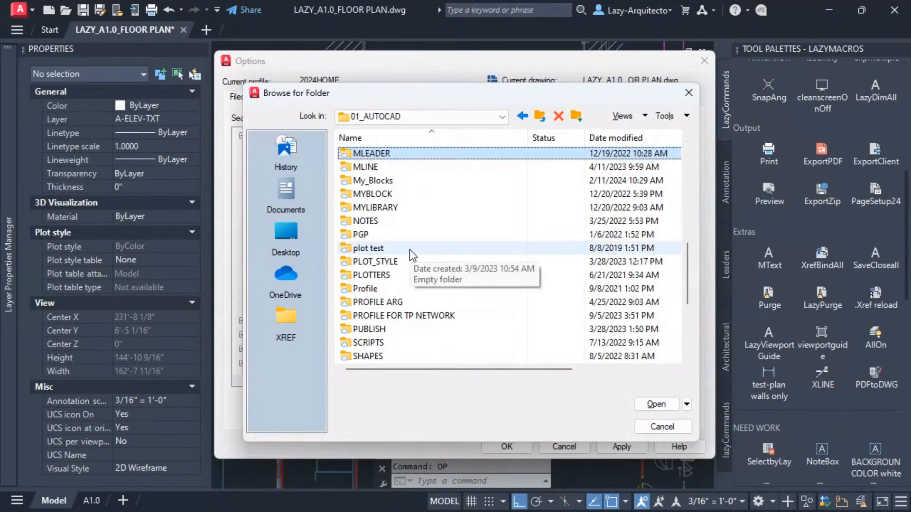
pyautogui.click(380, 181)
pyautogui.click(384, 181)
pyautogui.press('Escape')
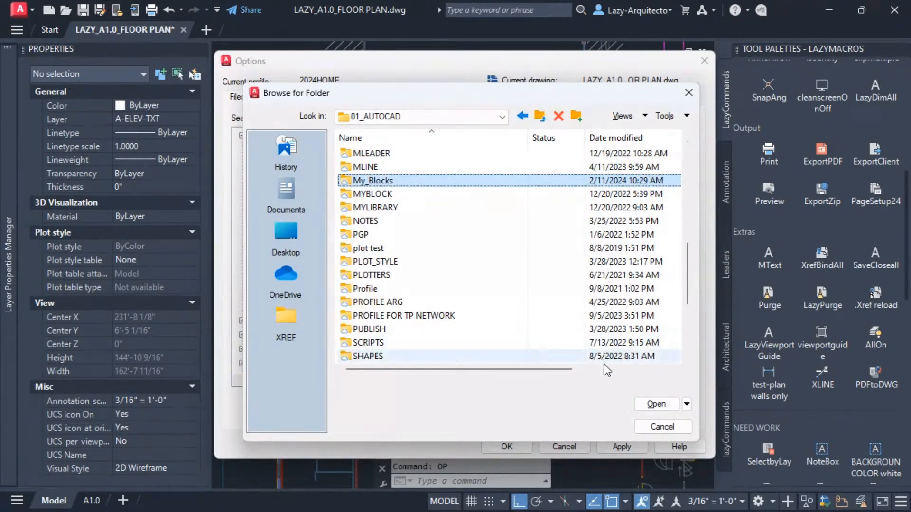
pyautogui.click(653, 402)
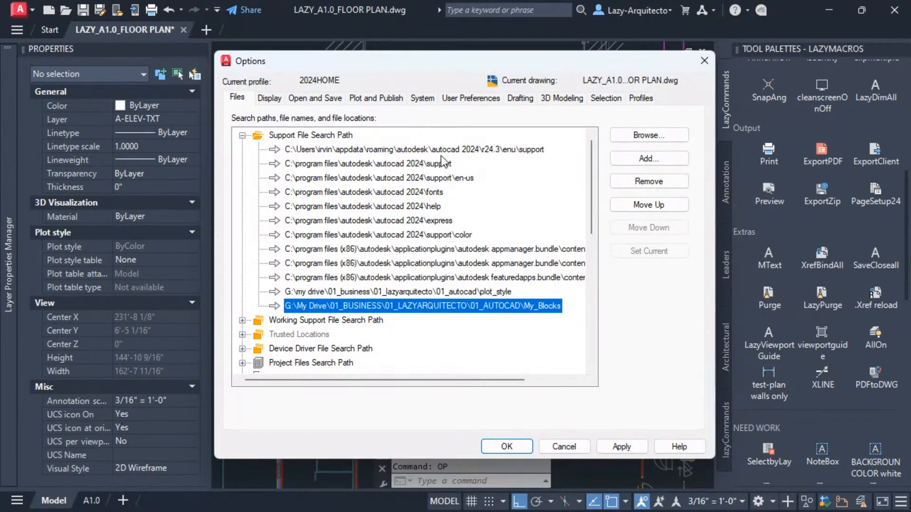
pyautogui.click(622, 447)
pyautogui.click(508, 447)
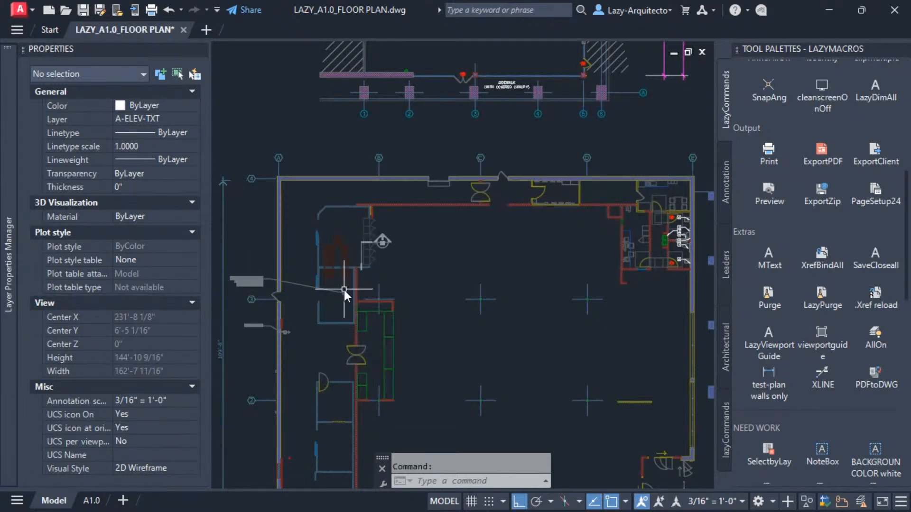
# Insert the LADDER block by name at the wall beside the roof hatch, keeping default scale and rotation 0.
pyautogui.click(459, 481)
pyautogui.write('LAd')
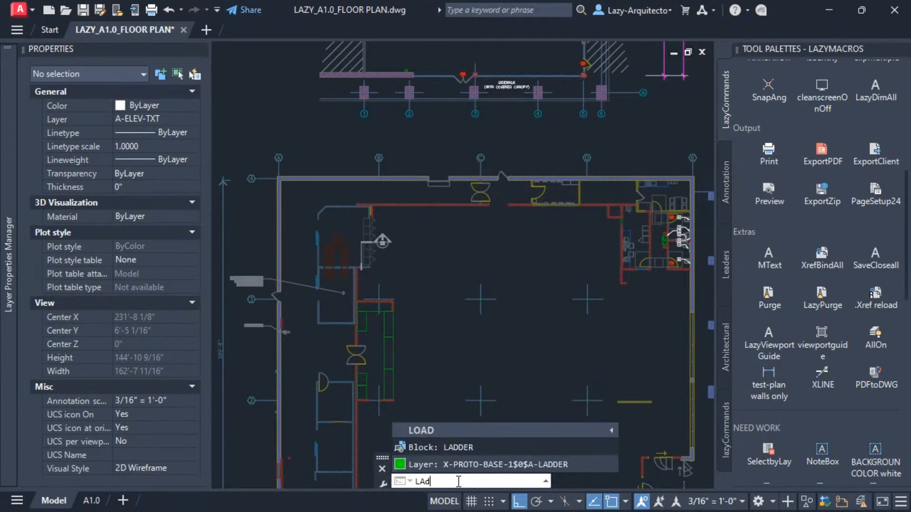
pyautogui.moveTo(465, 448)
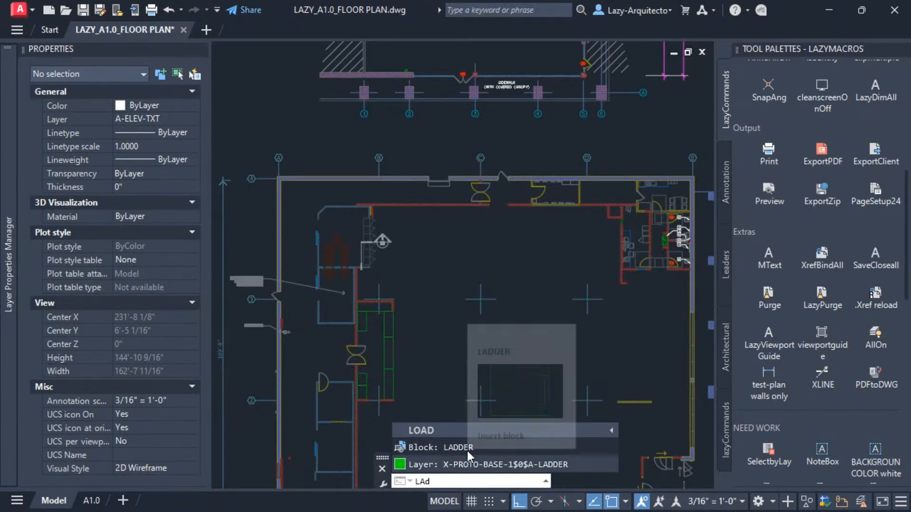
pyautogui.click(452, 449)
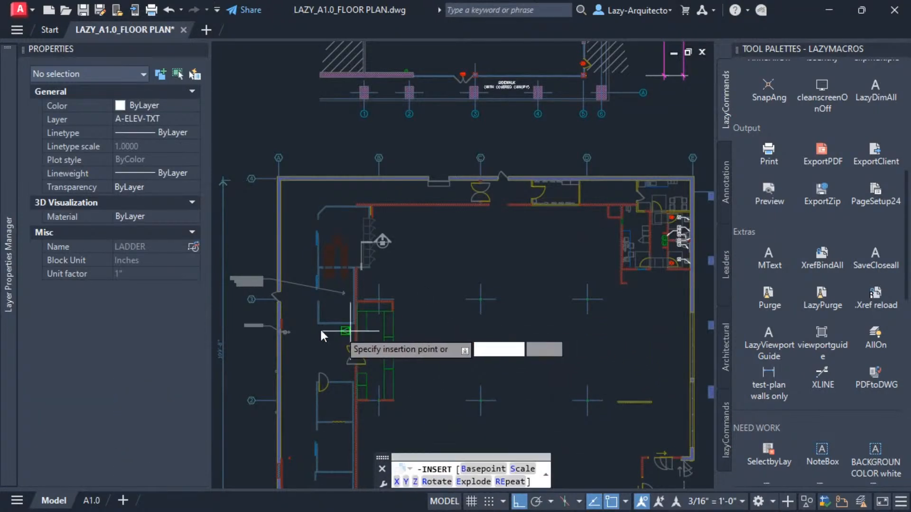
pyautogui.scroll(5, 288, 306)
pyautogui.scroll(3, 503, 258)
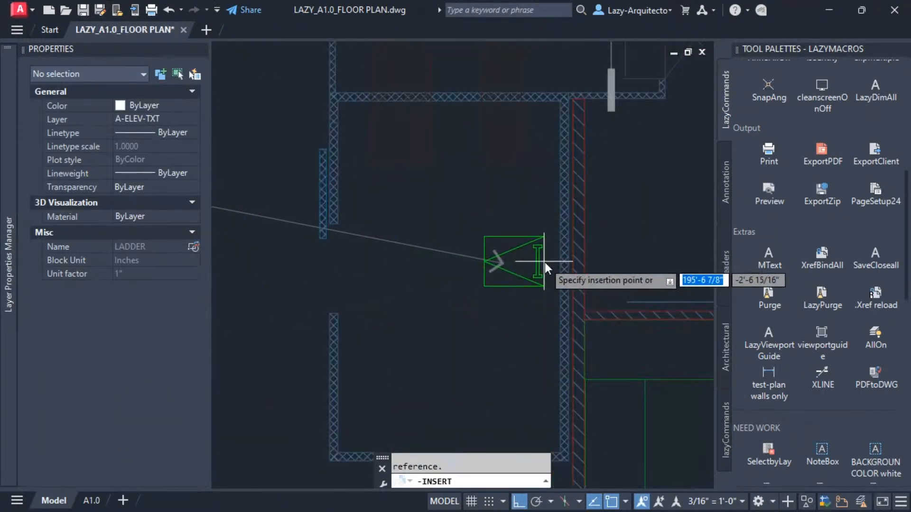
pyautogui.click(558, 274)
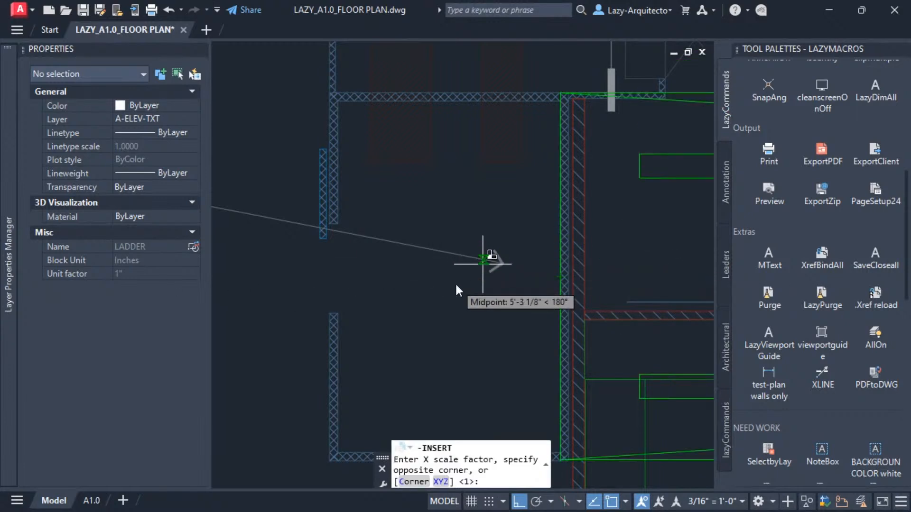
pyautogui.press('Return')
pyautogui.press('Return')
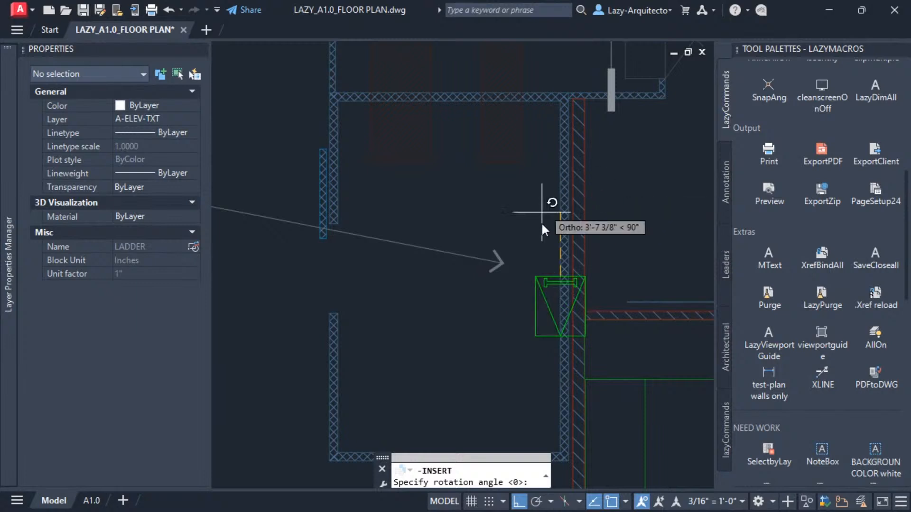
pyautogui.click(664, 254)
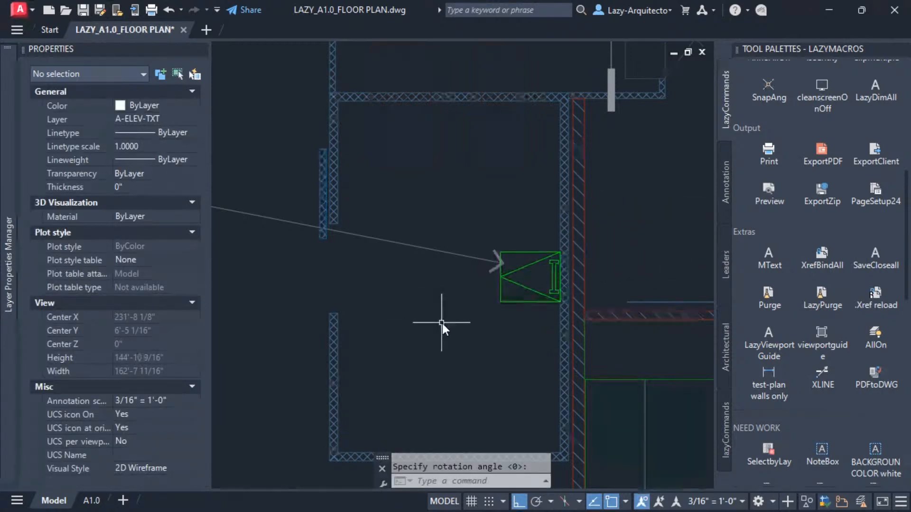
# Zoom out and select the inserted LADDER block to inspect its properties, then deselect it.
pyautogui.scroll(-4, 521, 326)
pyautogui.moveTo(522, 333); pyautogui.dragTo(470, 316, button='middle')
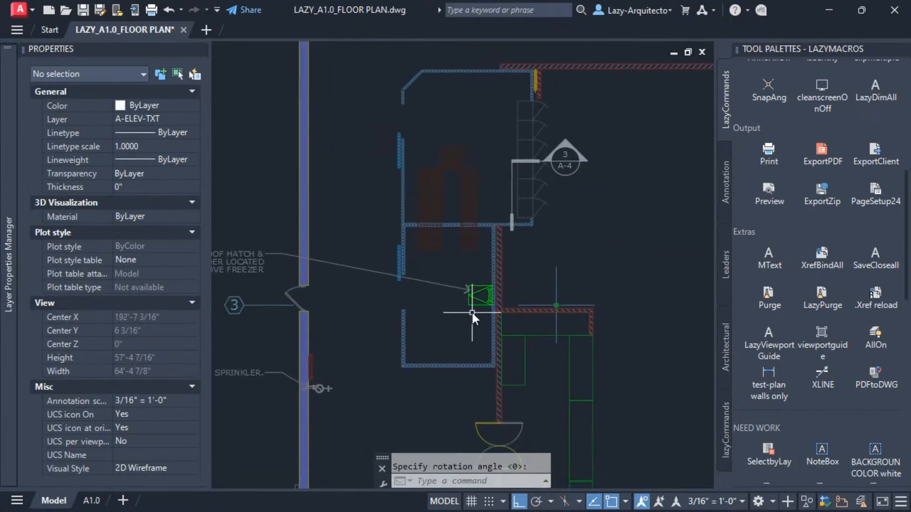
pyautogui.click(477, 303)
pyautogui.click(471, 295)
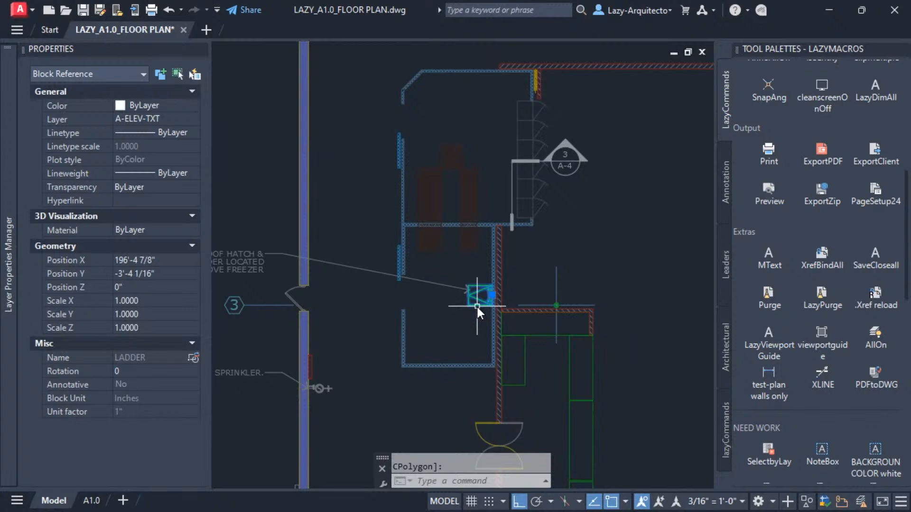
pyautogui.press('Escape')
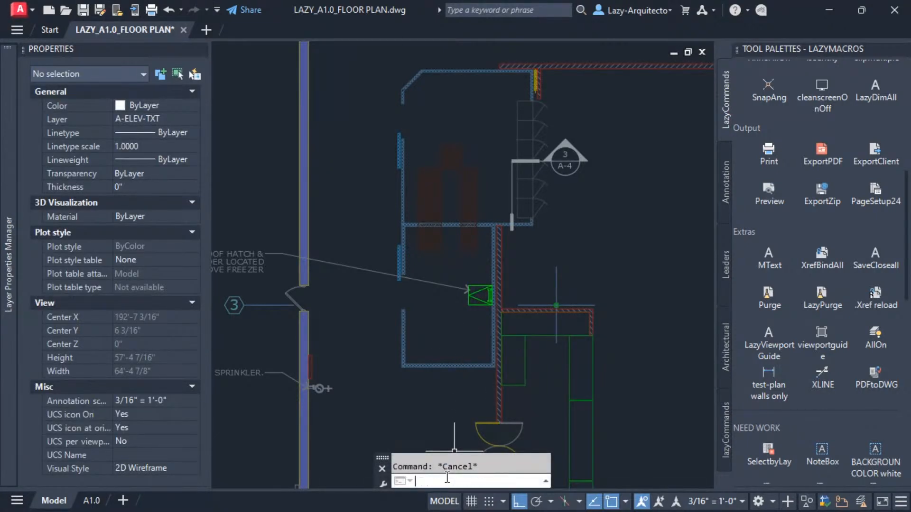
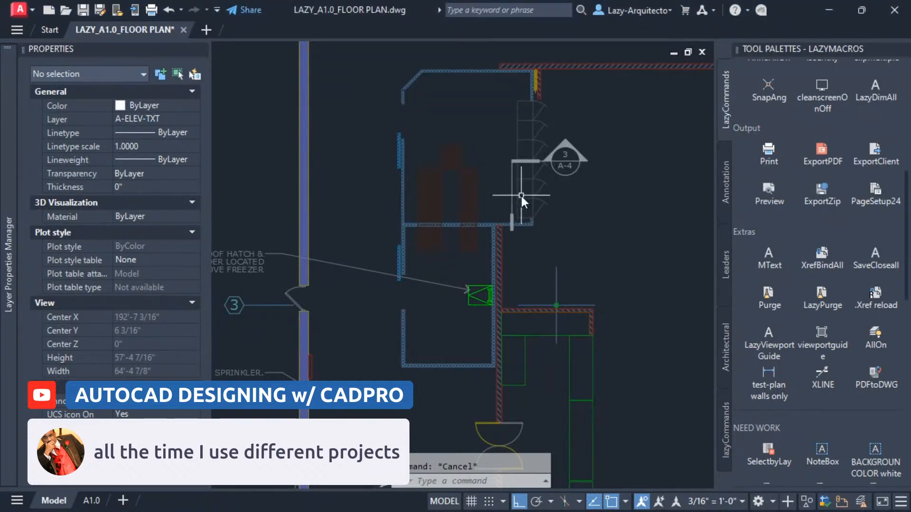
pyautogui.scroll(-2, 444, 252)
pyautogui.moveTo(568, 269); pyautogui.dragTo(449, 240, button='middle')
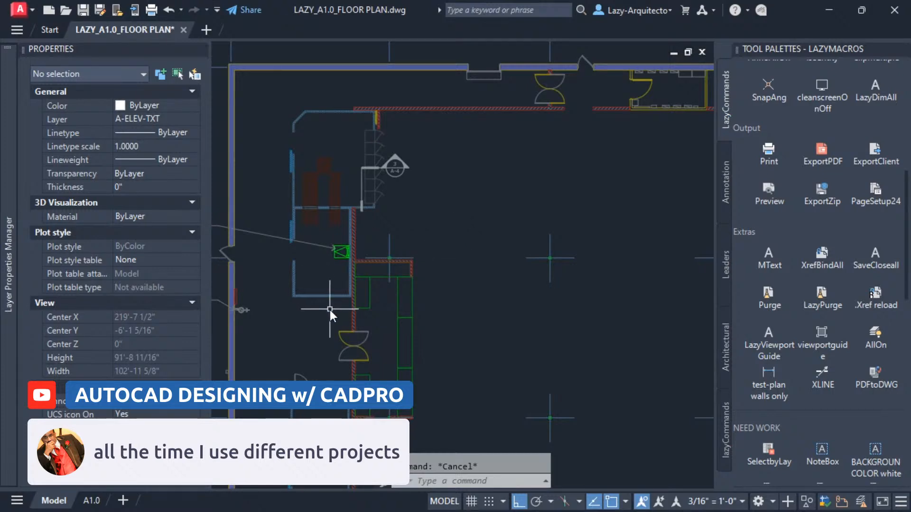
pyautogui.moveTo(540, 265); pyautogui.dragTo(493, 295, button='middle')
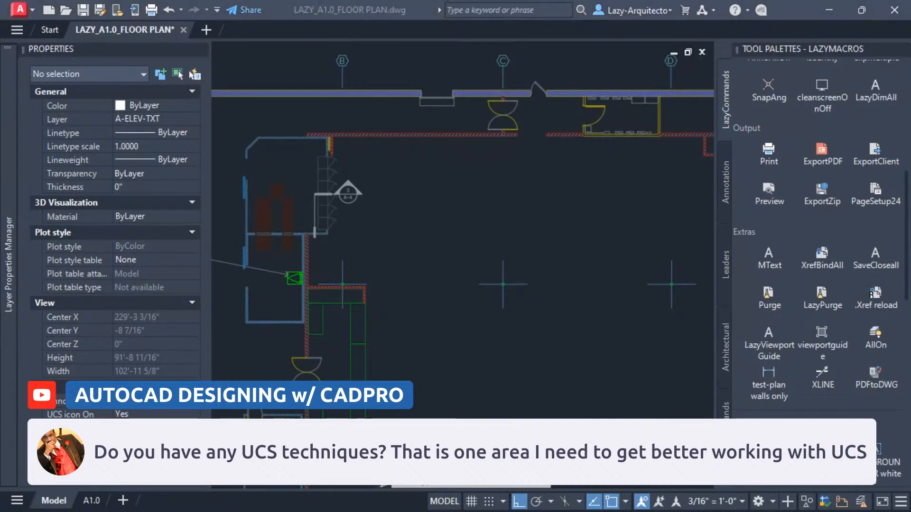
# Switch to the YouTube channel in the browser and browse the full list of other playlist series.
pyautogui.click(544, 231)
pyautogui.moveTo(76, 0); pyautogui.dragTo(314, 78)
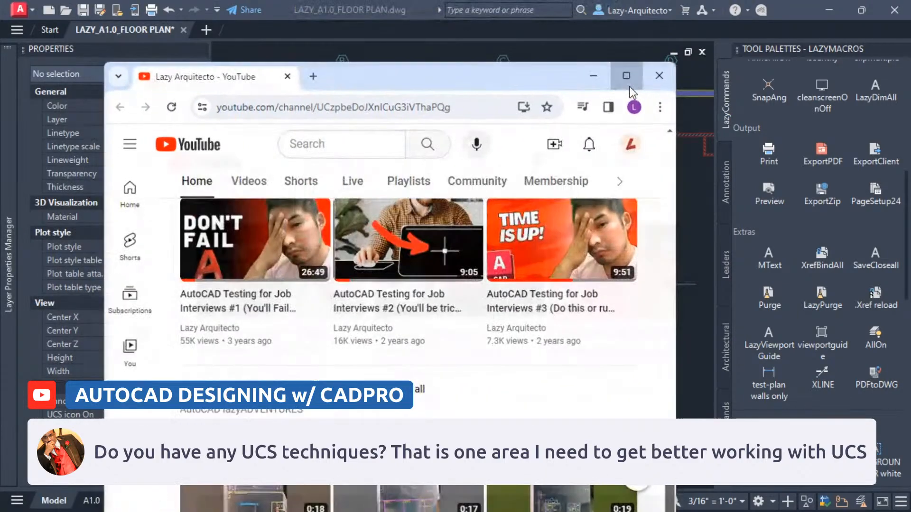
pyautogui.click(629, 84)
pyautogui.scroll(3, 480, 317)
pyautogui.scroll(-10, 481, 323)
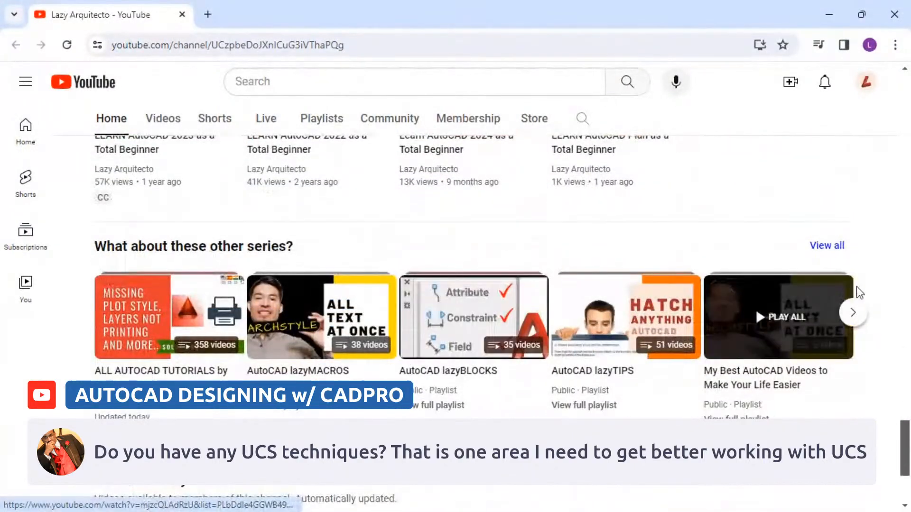
pyautogui.click(826, 246)
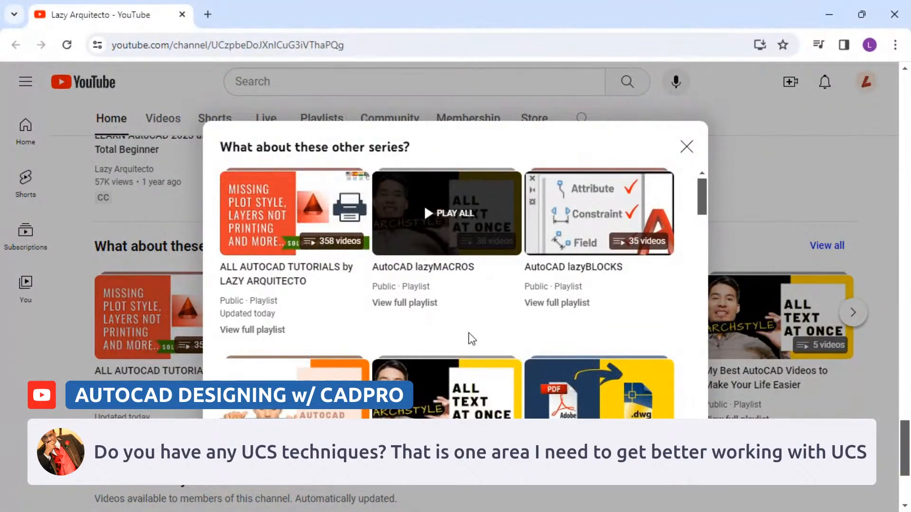
pyautogui.scroll(-4, 701, 336)
pyautogui.scroll(-3, 699, 333)
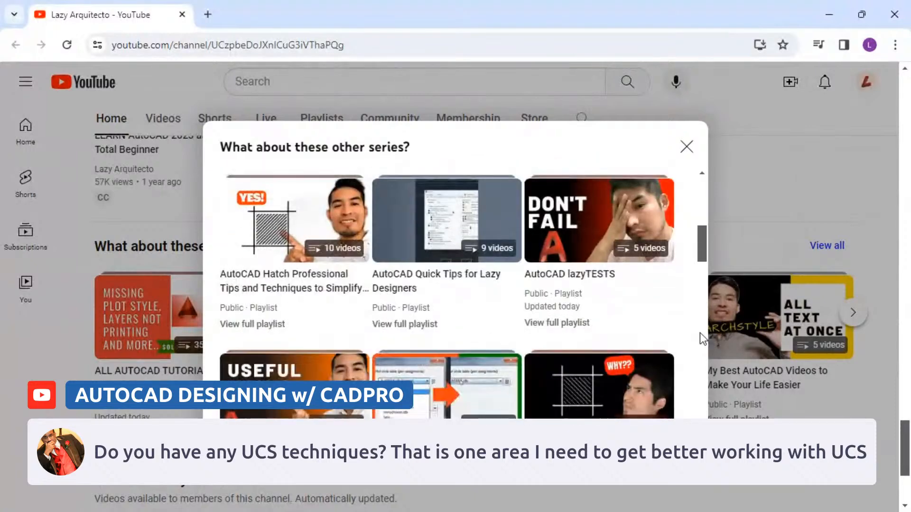
pyautogui.scroll(-3, 699, 335)
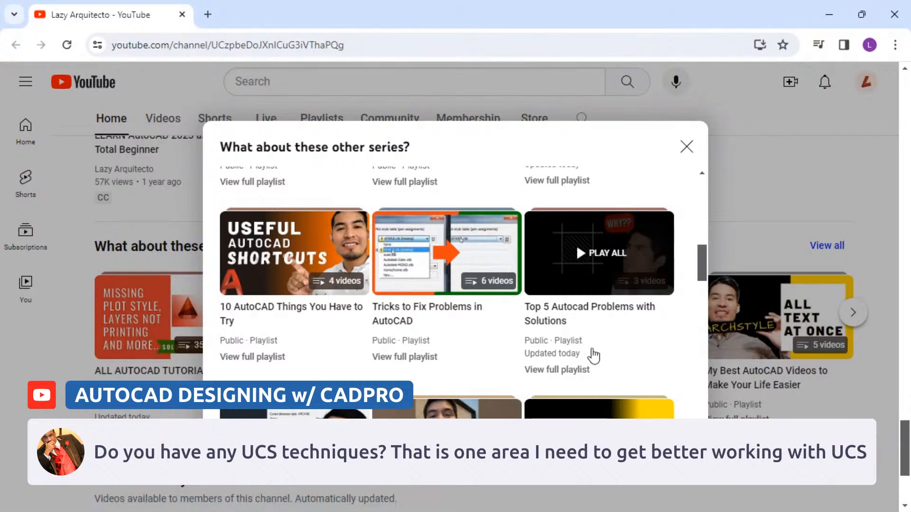
pyautogui.click(687, 148)
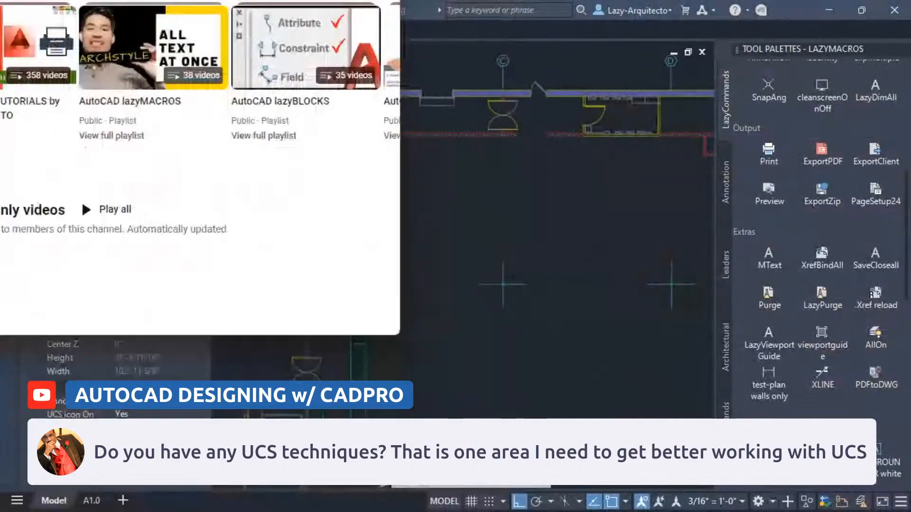
pyautogui.scroll(-5, 194, 166)
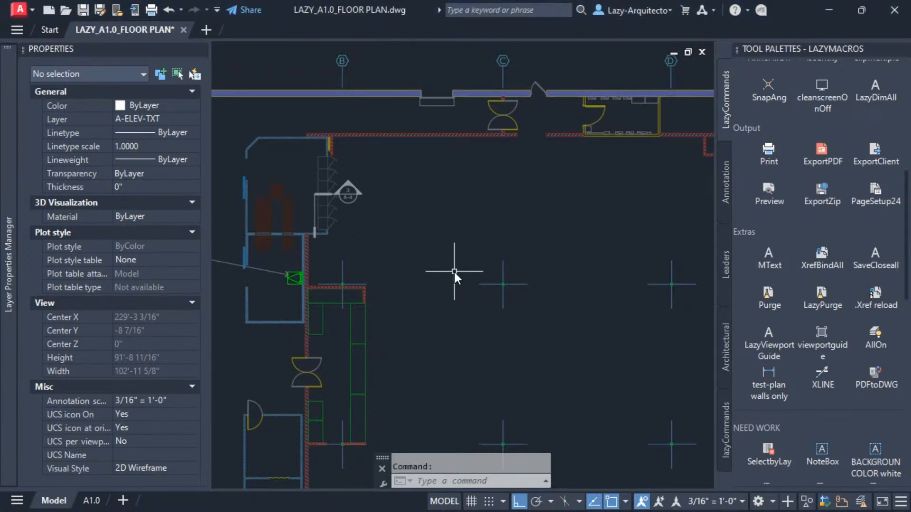
# Open the Object Snap settings to review the active snap modes, then cancel the dialog.
pyautogui.moveTo(444, 273); pyautogui.dragTo(434, 267, button='middle')
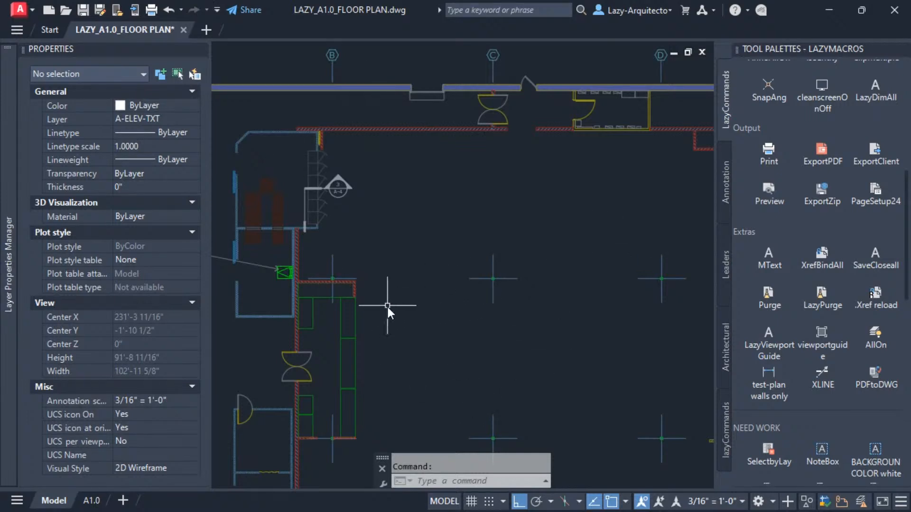
pyautogui.moveTo(387, 305); pyautogui.dragTo(422, 288, button='middle')
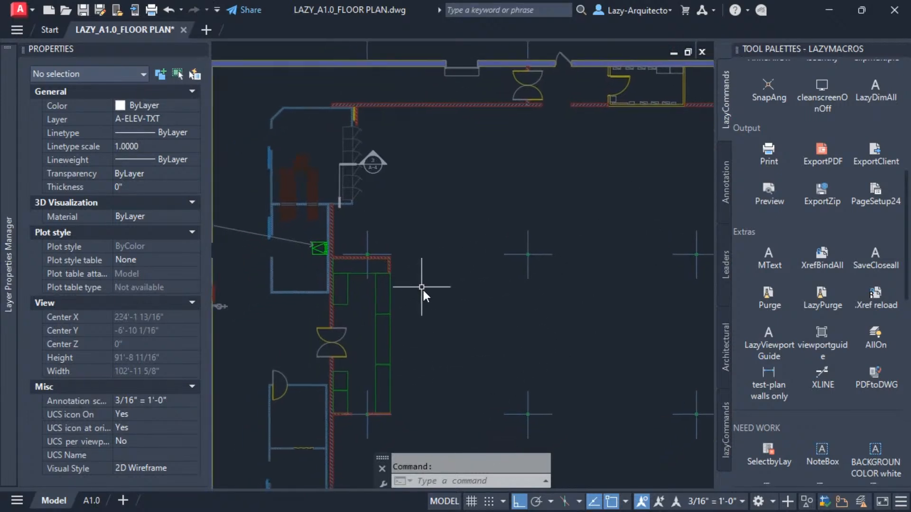
pyautogui.click(625, 502)
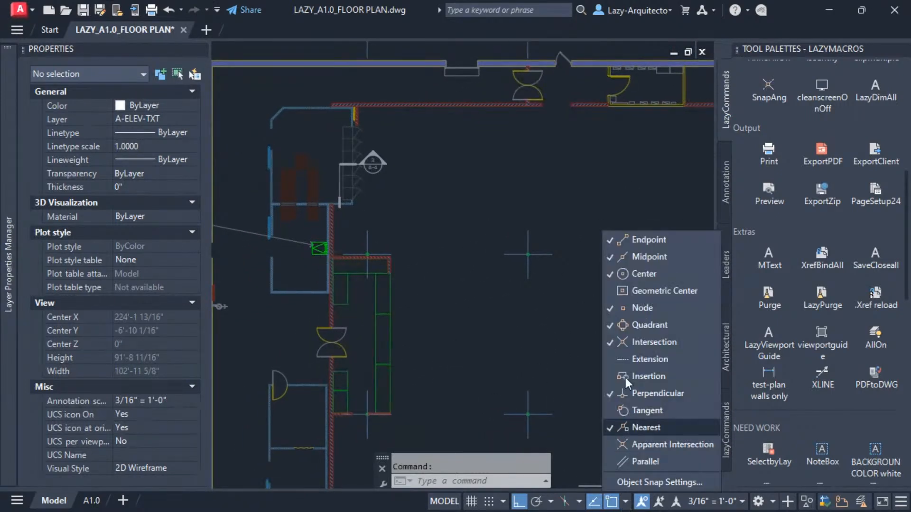
pyautogui.click(636, 477)
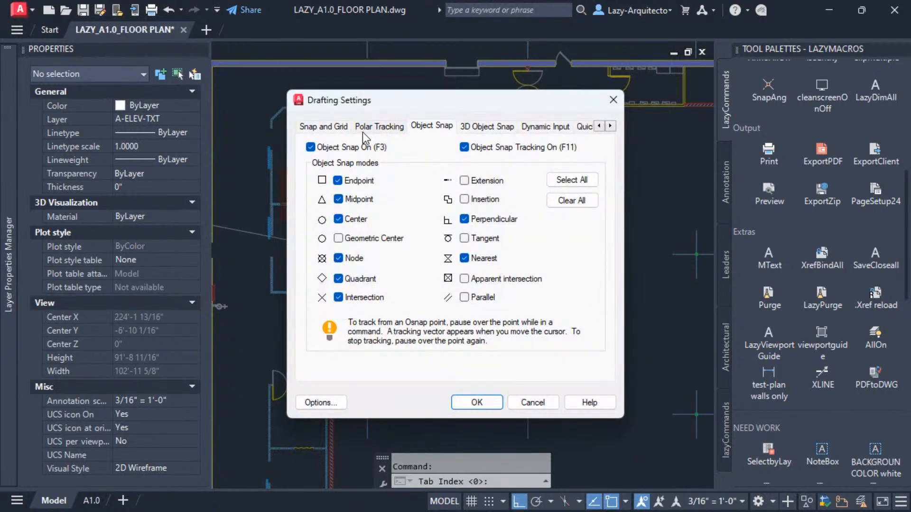
pyautogui.click(523, 406)
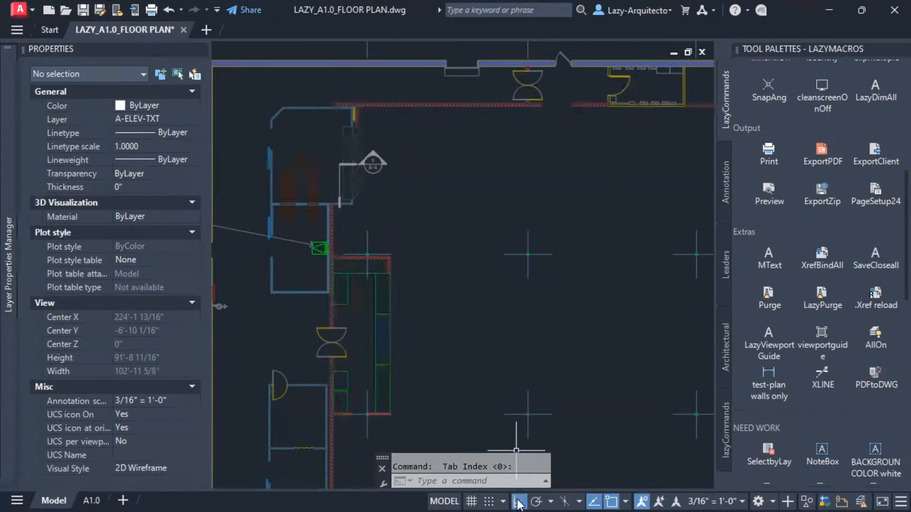
pyautogui.write('mirr')
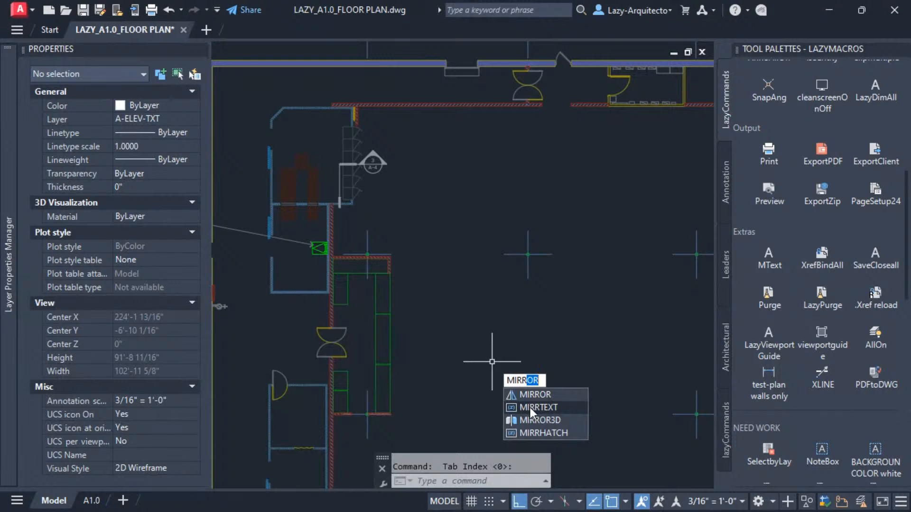
pyautogui.click(532, 410)
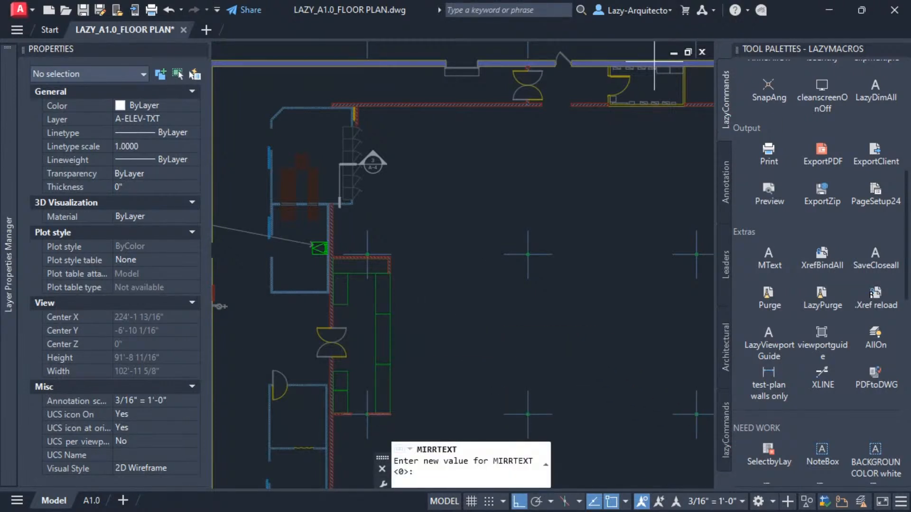
pyautogui.press('Escape')
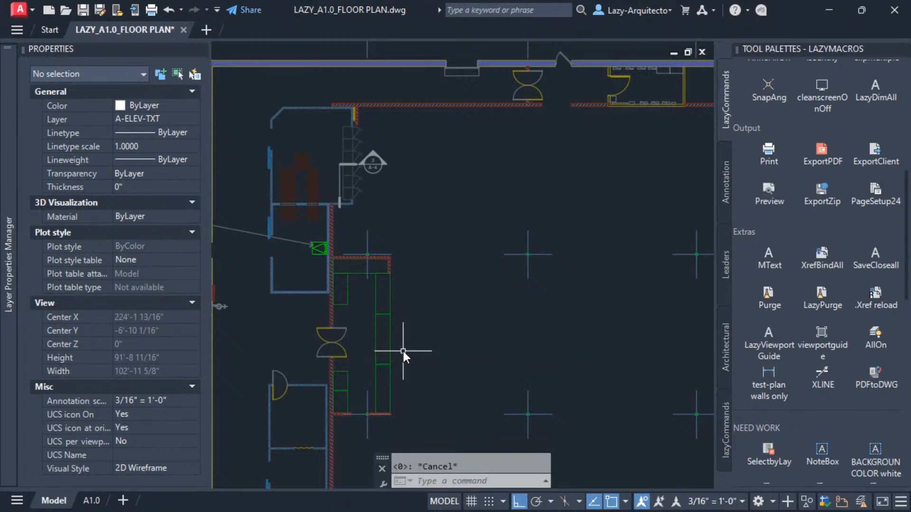
# Open Options and expand the Support File Search Path to review its entries, then cancel.
pyautogui.write('op')
pyautogui.press('Return')
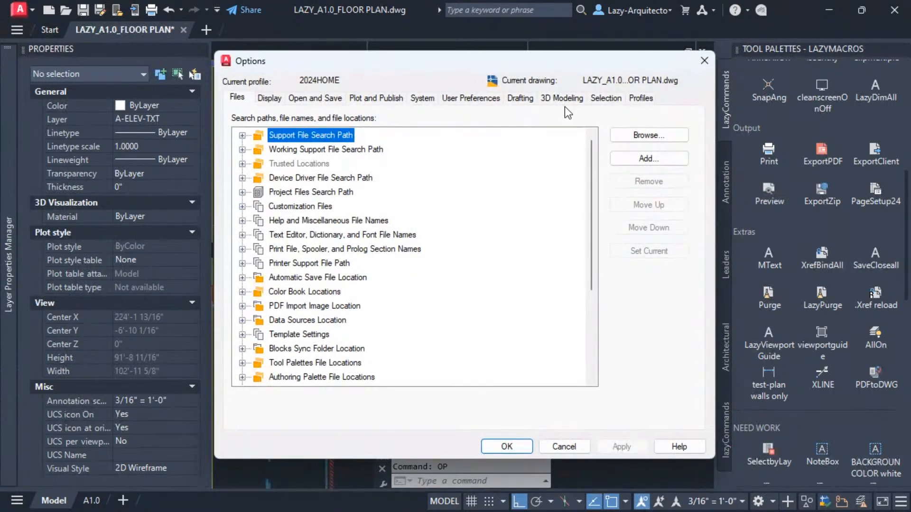
pyautogui.click(607, 98)
pyautogui.click(237, 97)
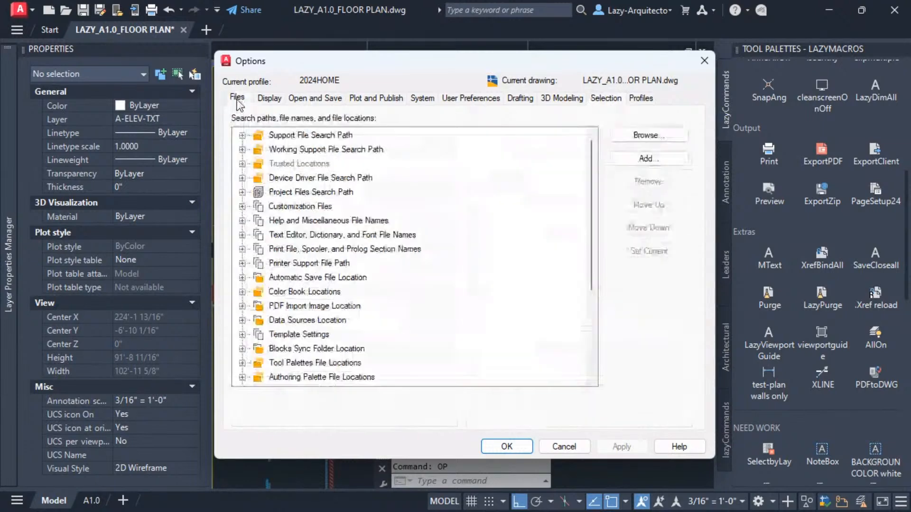
pyautogui.click(239, 136)
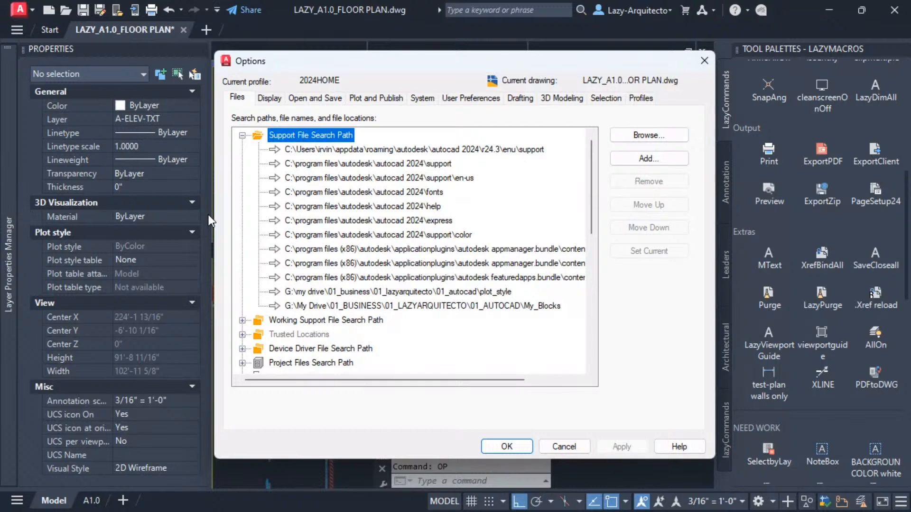
pyautogui.click(563, 448)
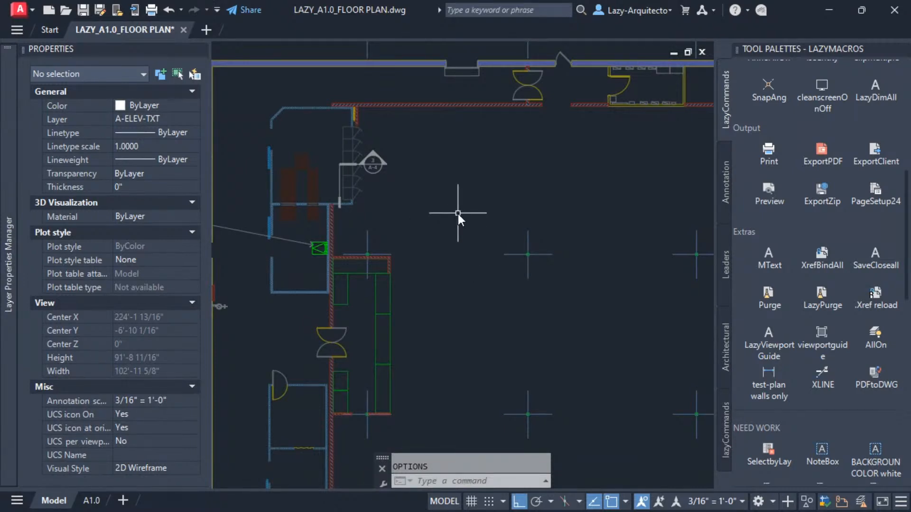
# Reopen Options and examine the available profiles on the Profiles page.
pyautogui.write('OP')
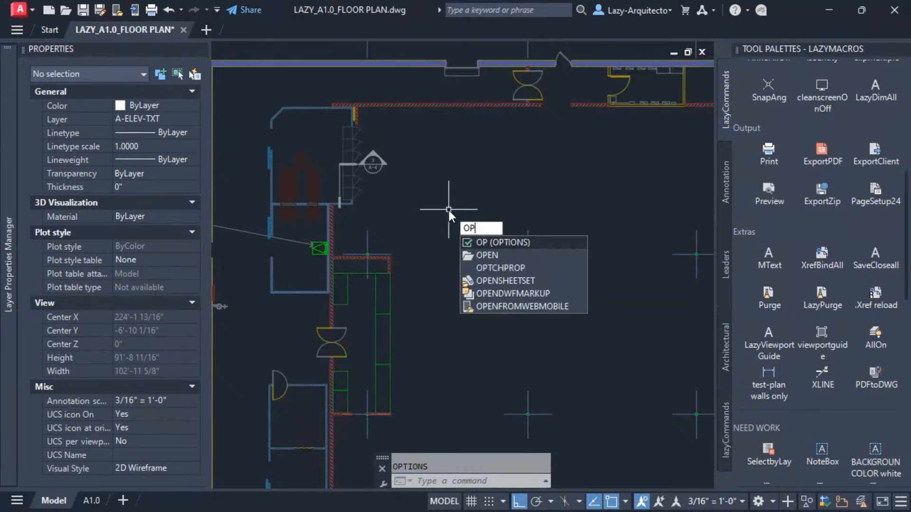
pyautogui.press('Return')
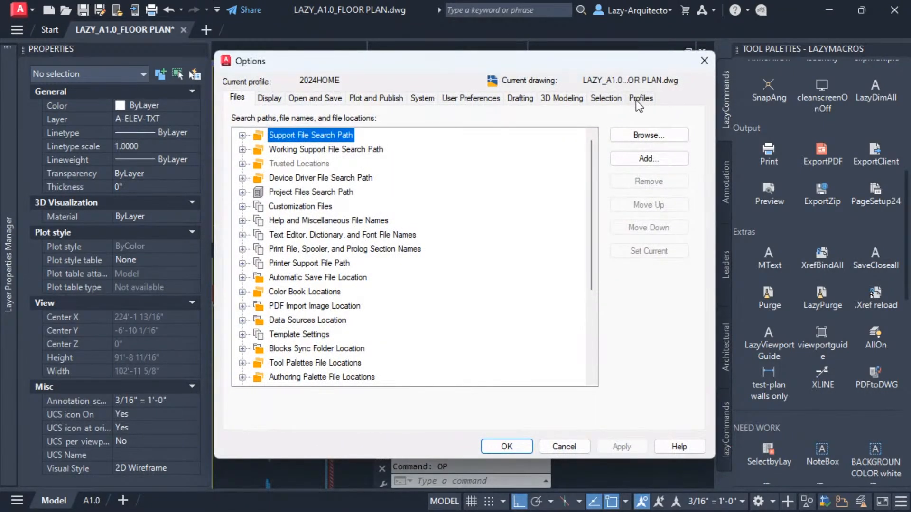
pyautogui.click(641, 98)
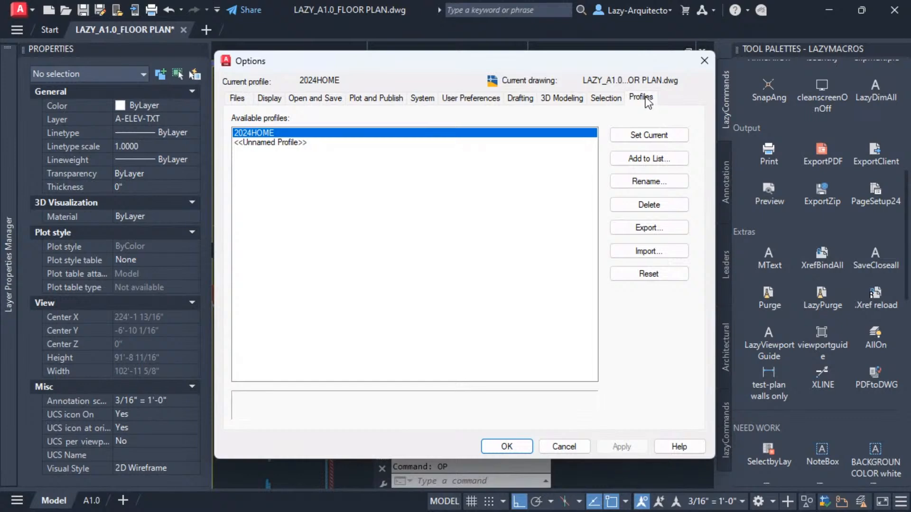
pyautogui.click(280, 143)
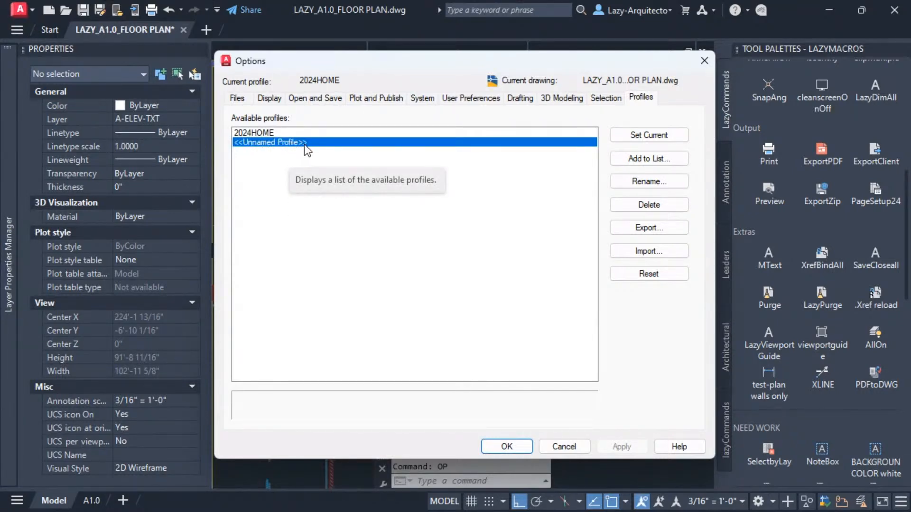
pyautogui.click(272, 134)
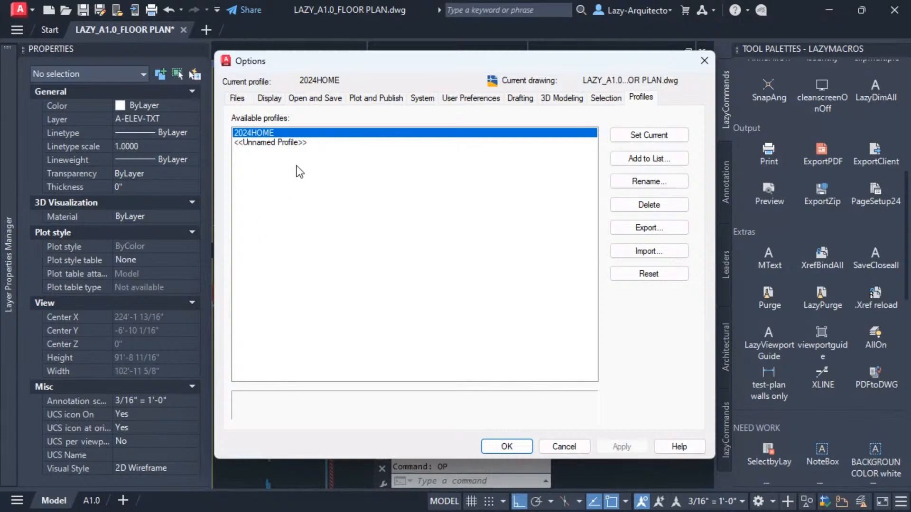
pyautogui.click(282, 143)
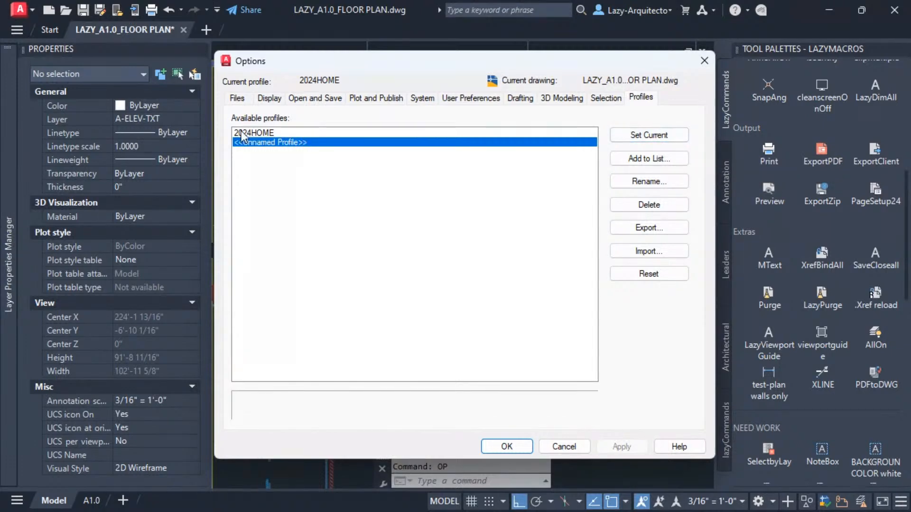
pyautogui.click(253, 134)
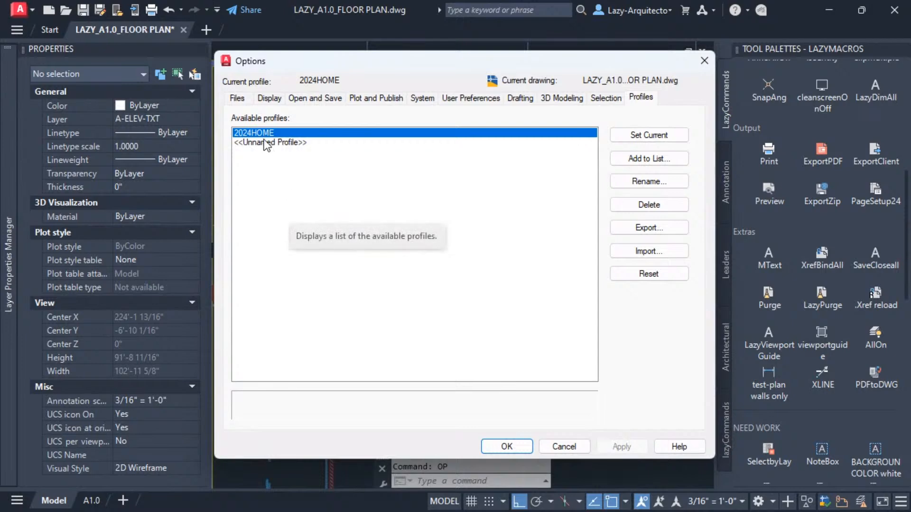
pyautogui.click(256, 144)
pyautogui.click(254, 134)
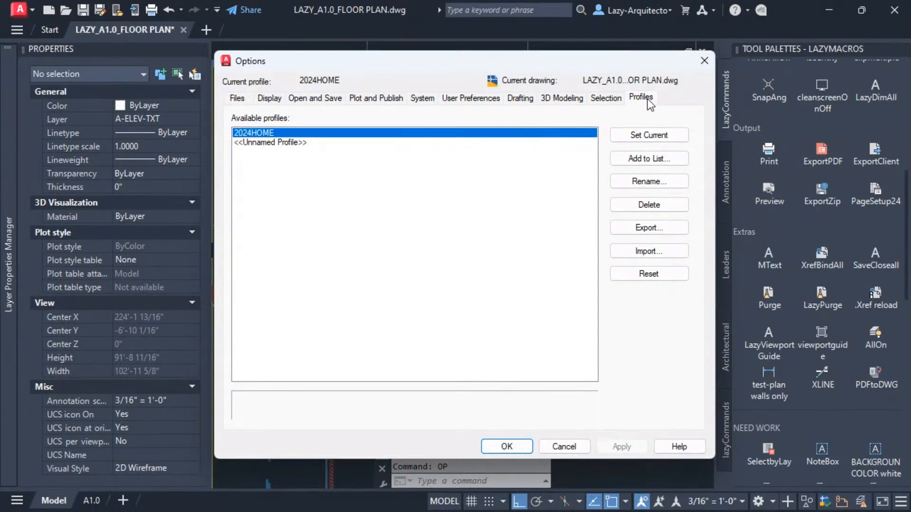
# Add a new profile named name, set it as the current profile, and close Options.
pyautogui.click(643, 159)
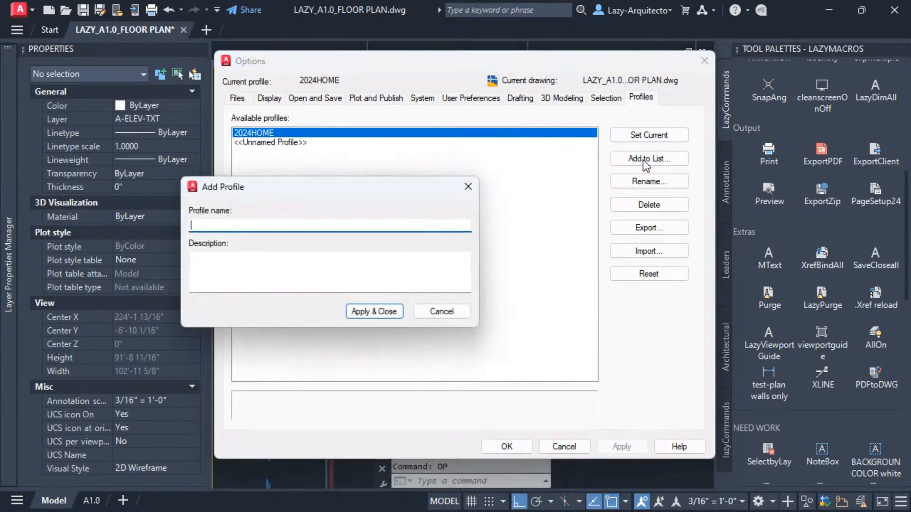
pyautogui.write('name')
pyautogui.click(371, 312)
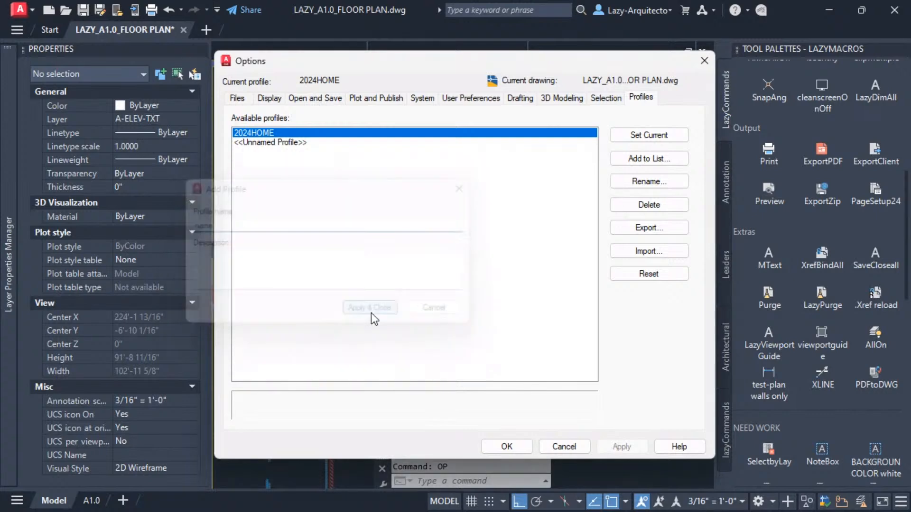
pyautogui.click(241, 152)
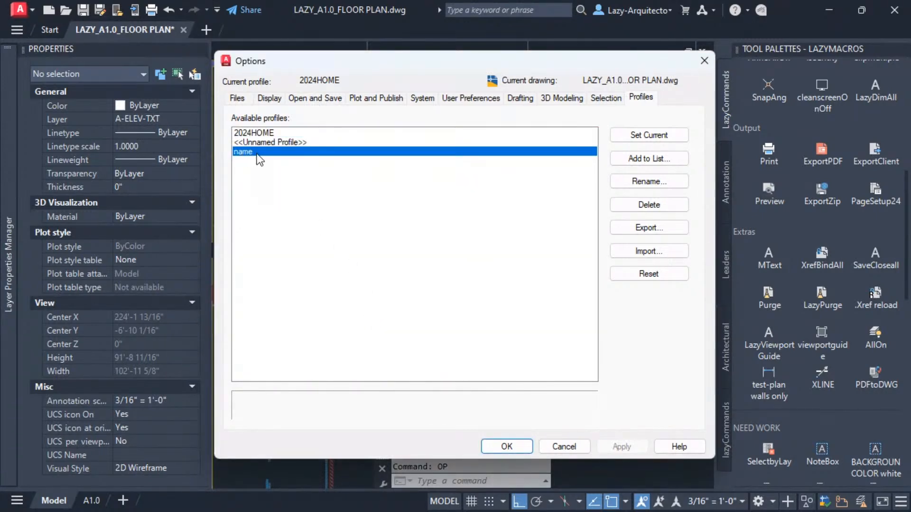
pyautogui.click(621, 135)
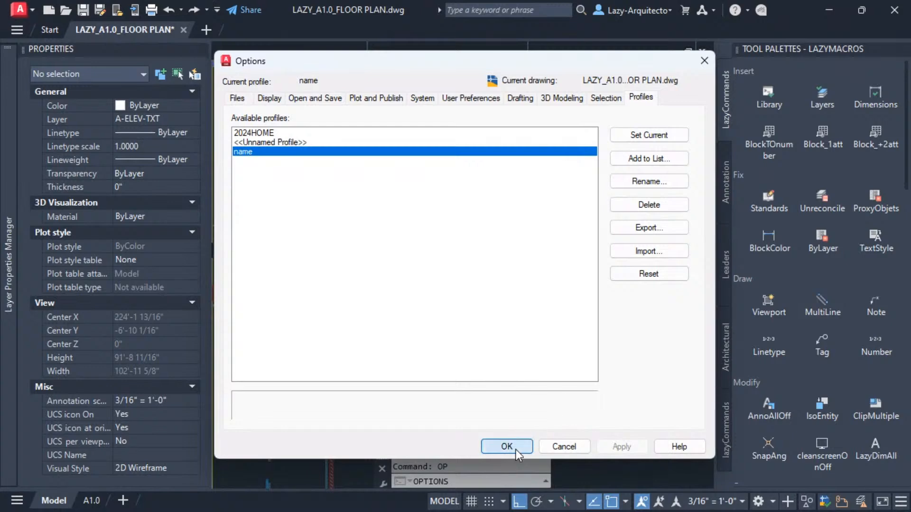
pyautogui.click(507, 447)
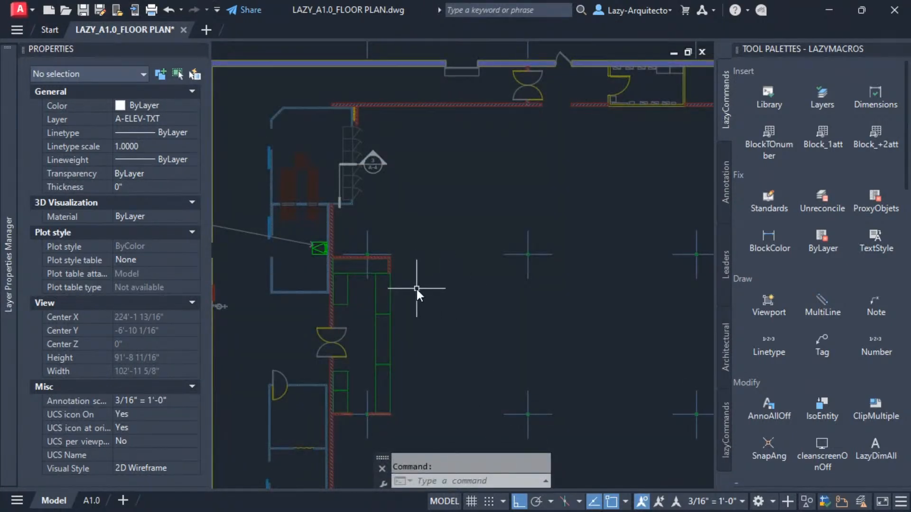
pyautogui.write('mir')
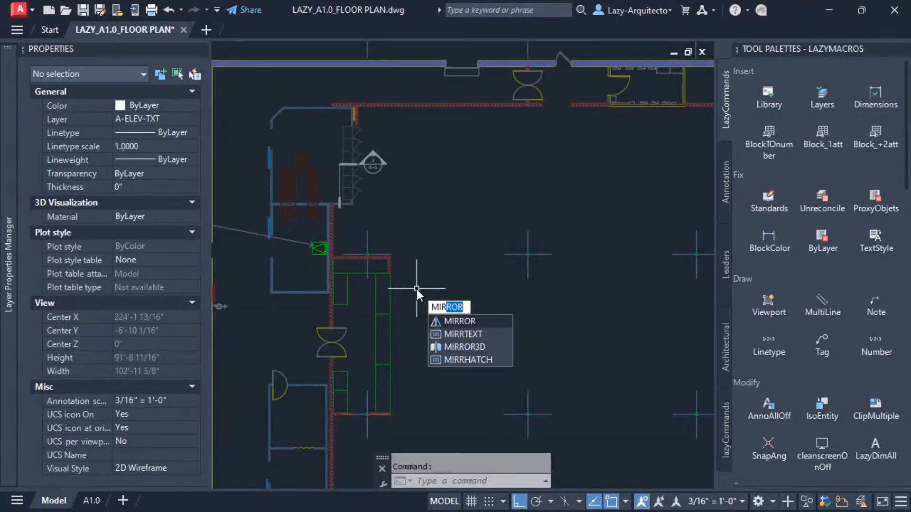
pyautogui.click(449, 334)
pyautogui.press('Escape')
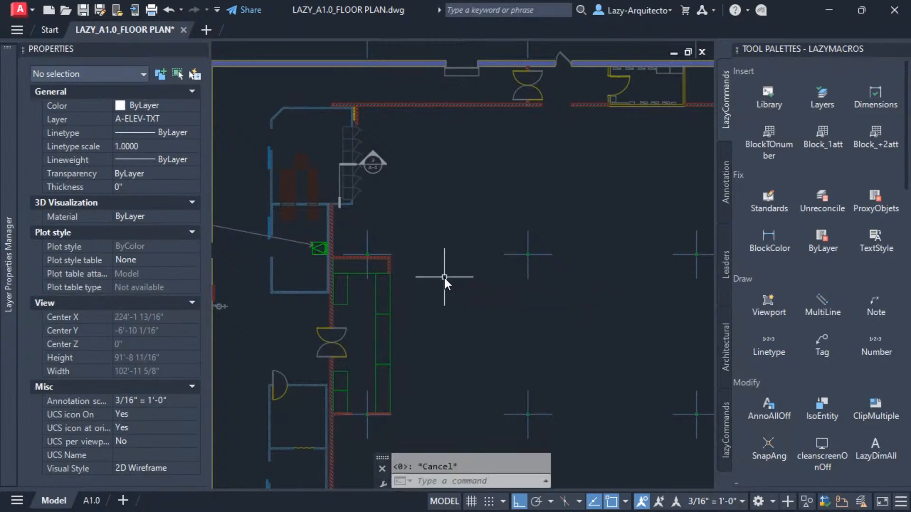
# Reopen Options from the A1.0 layout, highlight the Unnamed Profile, and cancel the dialog.
pyautogui.click(97, 499)
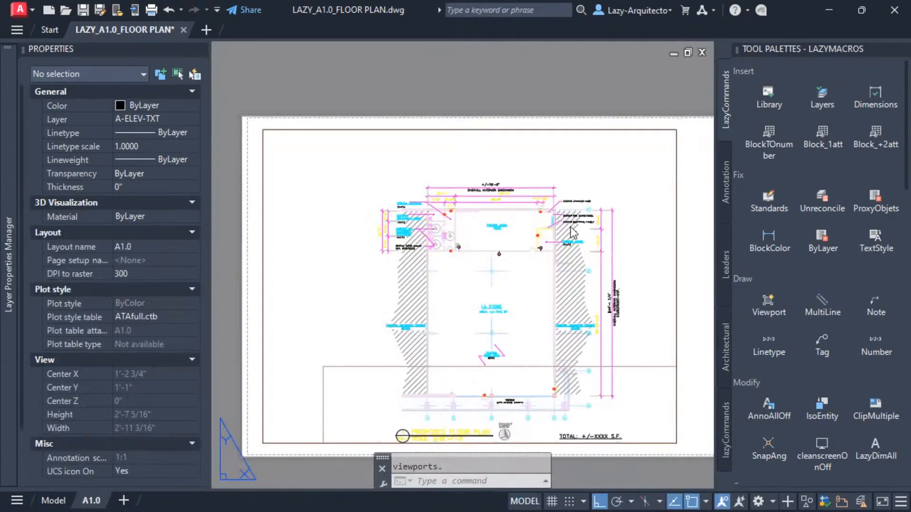
pyautogui.write('op')
pyautogui.press('Escape')
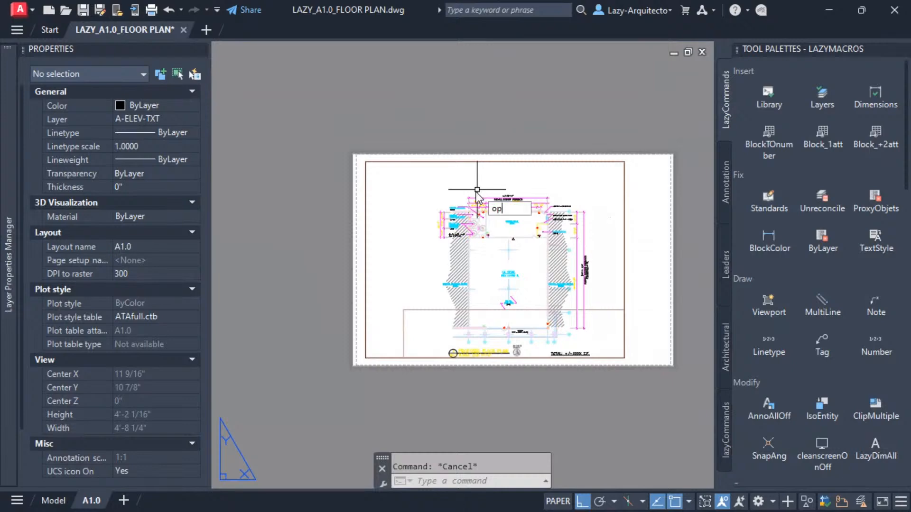
pyautogui.write('op')
pyautogui.press('Return')
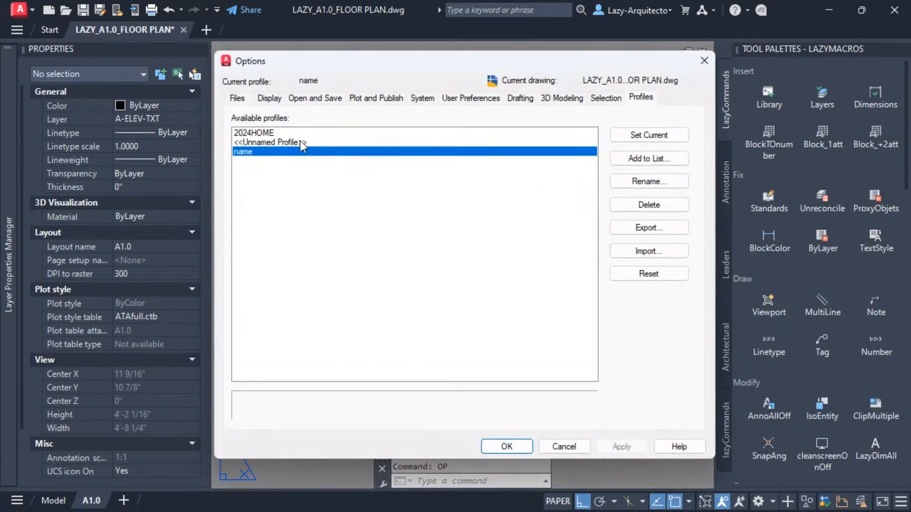
pyautogui.click(287, 142)
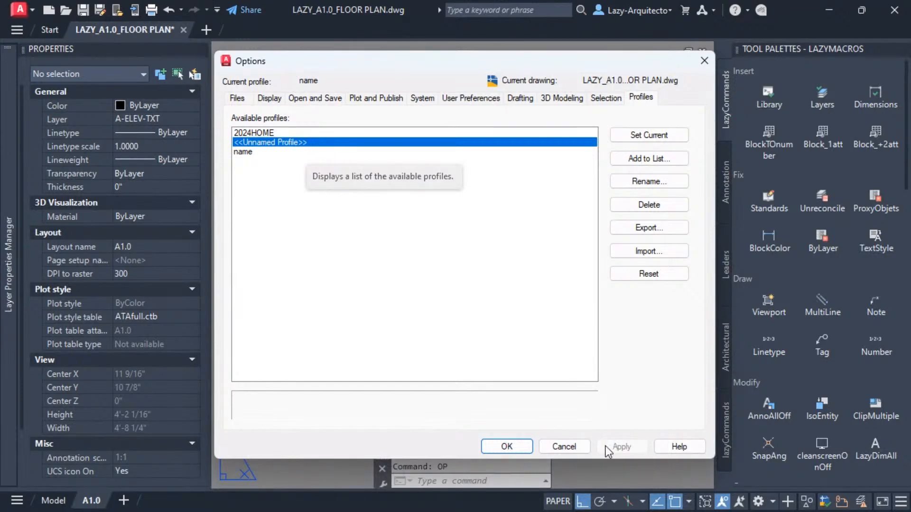
pyautogui.click(578, 446)
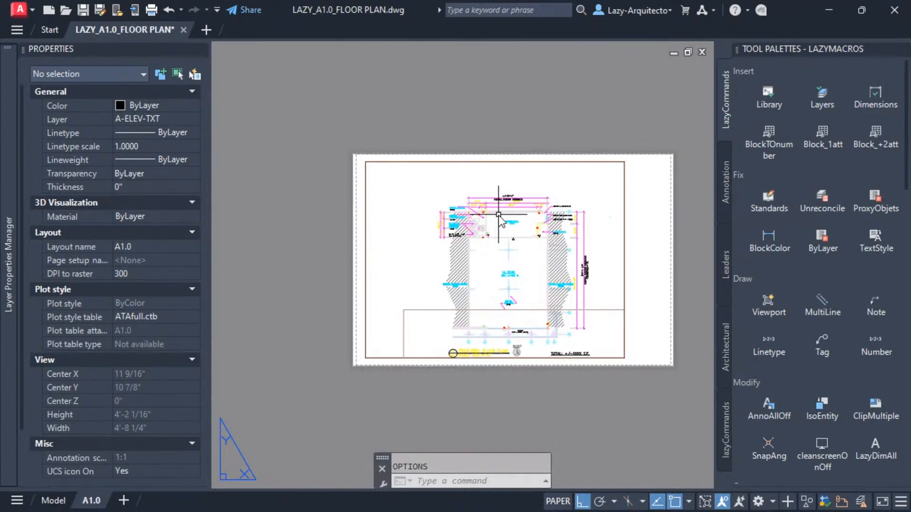
# Return to Model space and open the X_LAZY_BASE external reference attached to the floor plan.
pyautogui.scroll(2, 501, 220)
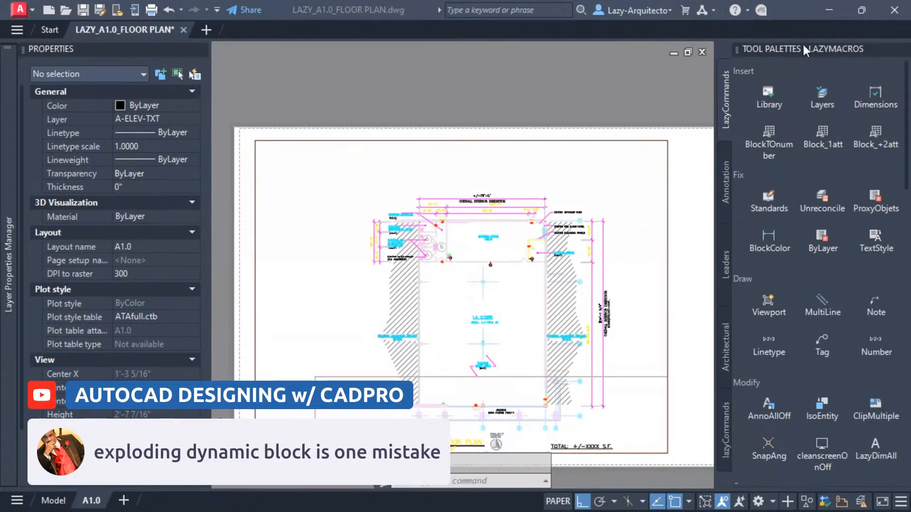
pyautogui.moveTo(64, 504)
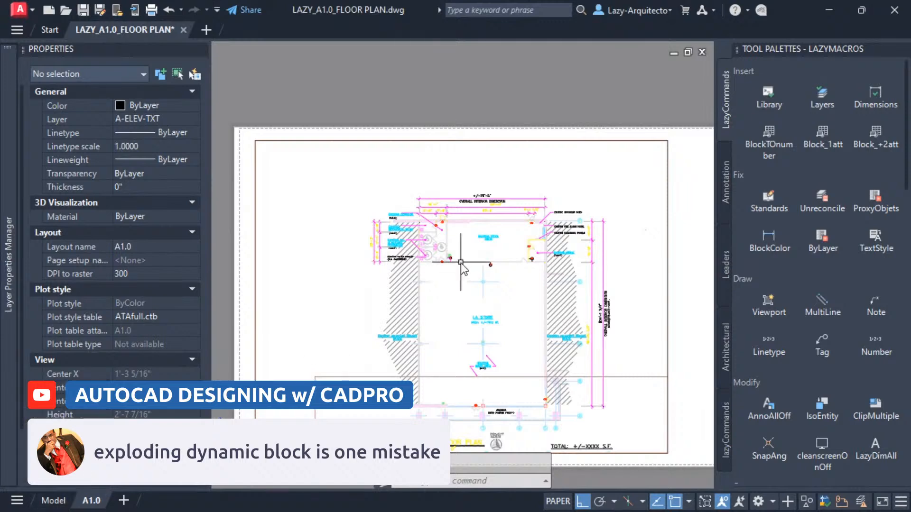
pyautogui.click(54, 501)
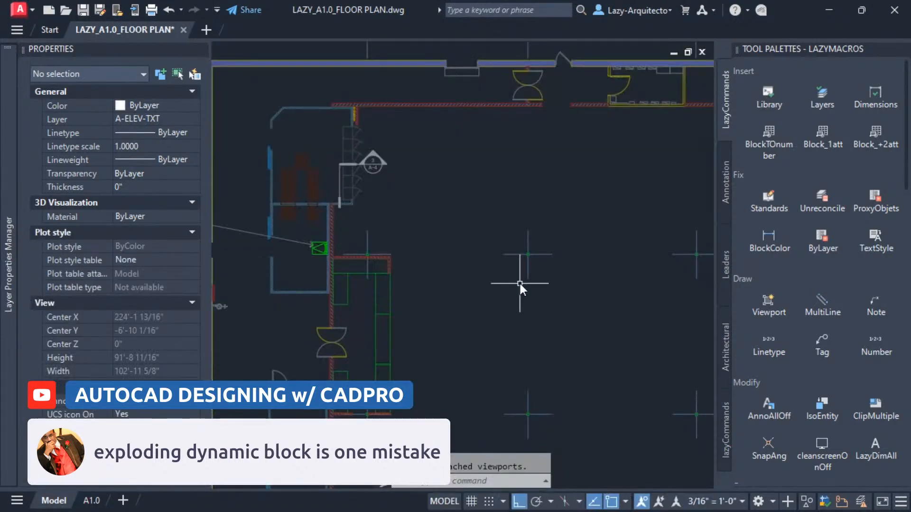
pyautogui.scroll(-2, 371, 249)
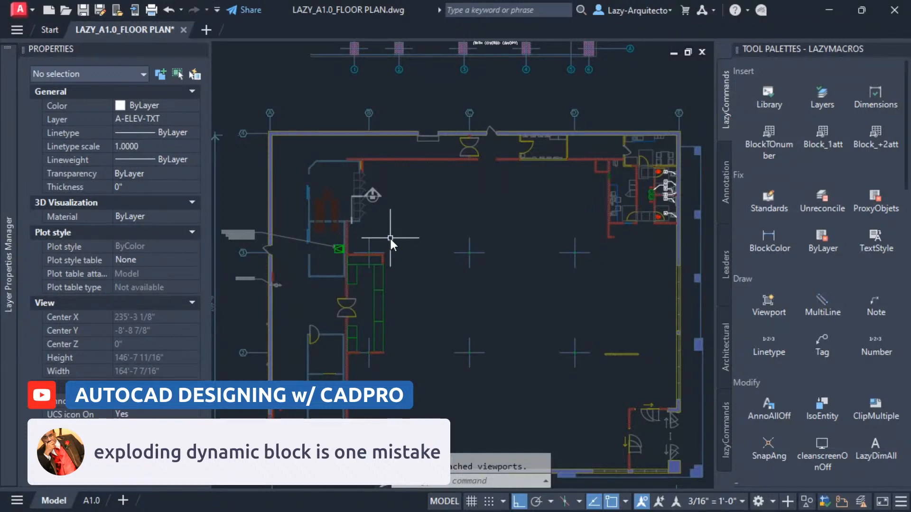
pyautogui.scroll(-2, 391, 239)
pyautogui.moveTo(389, 243); pyautogui.dragTo(396, 346, button='middle')
pyautogui.moveTo(439, 224); pyautogui.dragTo(425, 329, button='middle')
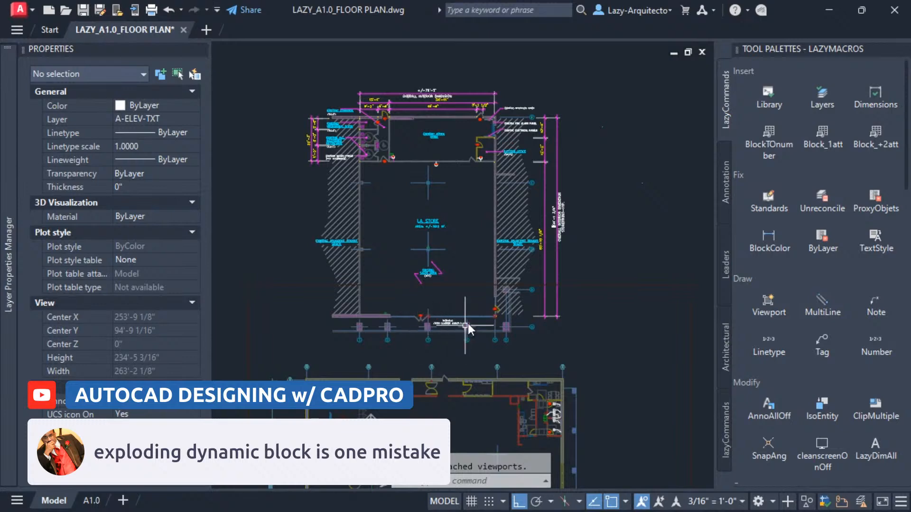
pyautogui.scroll(6, 486, 317)
pyautogui.scroll(8, 532, 313)
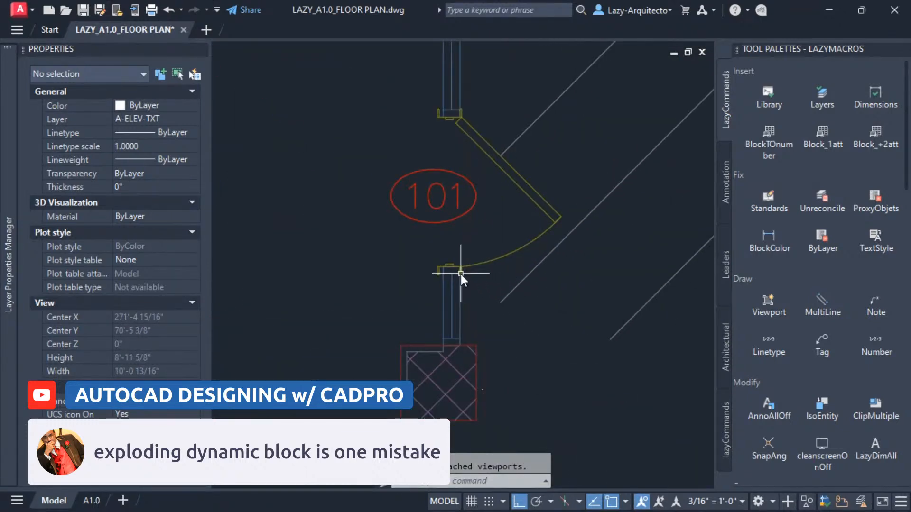
pyautogui.scroll(-7, 585, 297)
pyautogui.moveTo(271, 302); pyautogui.dragTo(390, 320, button='middle')
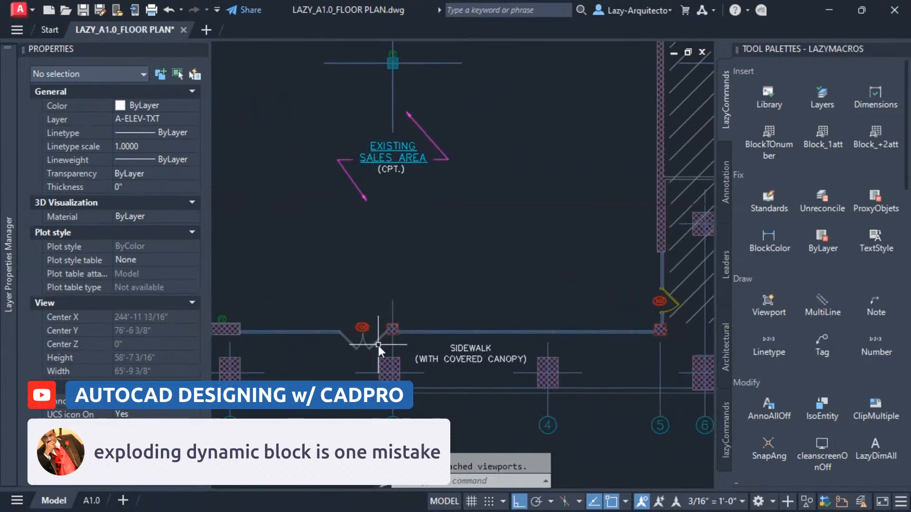
pyautogui.click(391, 334)
pyautogui.rightClick(391, 335)
pyautogui.click(442, 165)
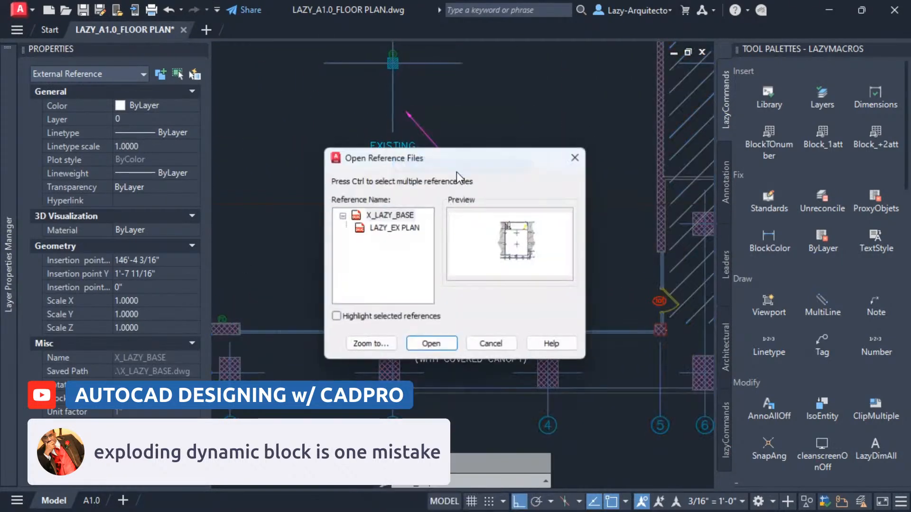
pyautogui.click(407, 218)
pyautogui.click(431, 347)
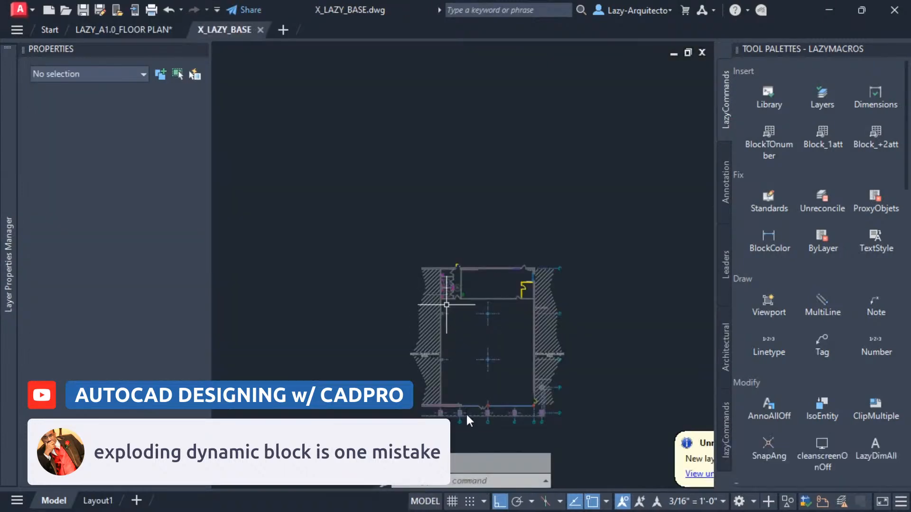
# Open the nested LAZY_EX PLAN reference from inside X_LAZY_BASE.
pyautogui.scroll(5, 511, 361)
pyautogui.click(511, 361)
pyautogui.rightClick(511, 360)
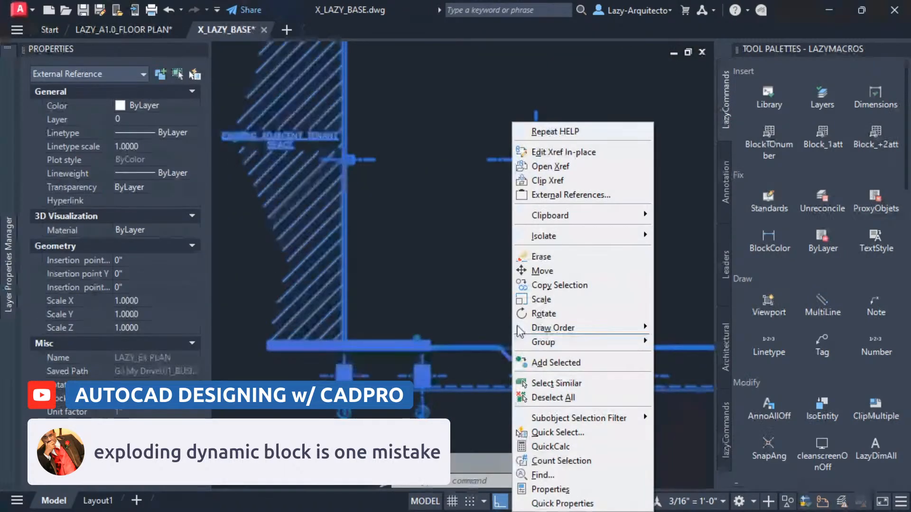
pyautogui.click(558, 166)
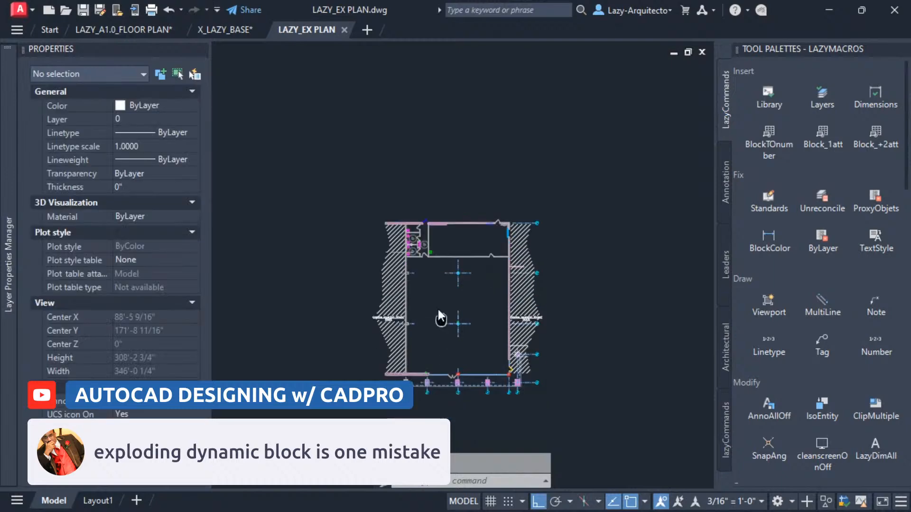
# Select the storefront and door blocks along the plan's walls one by one to inspect their properties.
pyautogui.scroll(5, 432, 285)
pyautogui.click(443, 338)
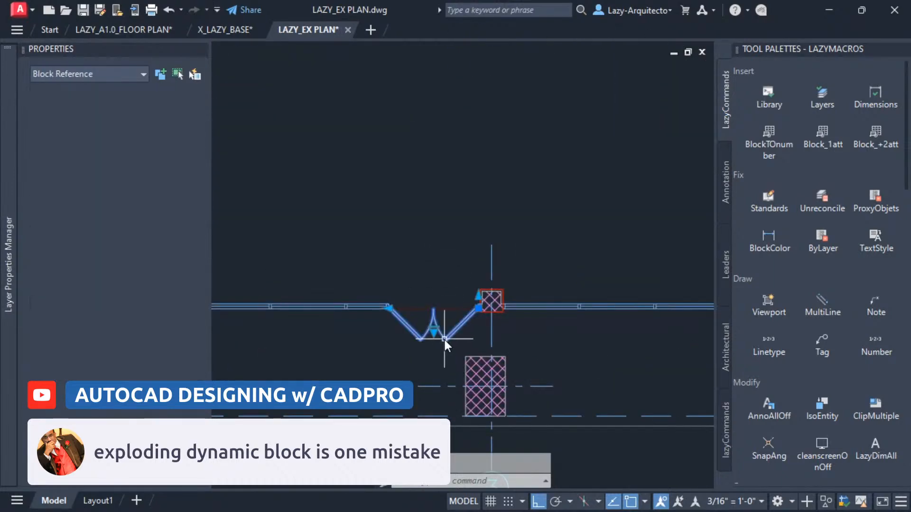
pyautogui.scroll(-5, 428, 369)
pyautogui.moveTo(463, 239); pyautogui.dragTo(468, 248, button='middle')
pyautogui.press('Escape')
pyautogui.click(602, 344)
pyautogui.scroll(2, 591, 356)
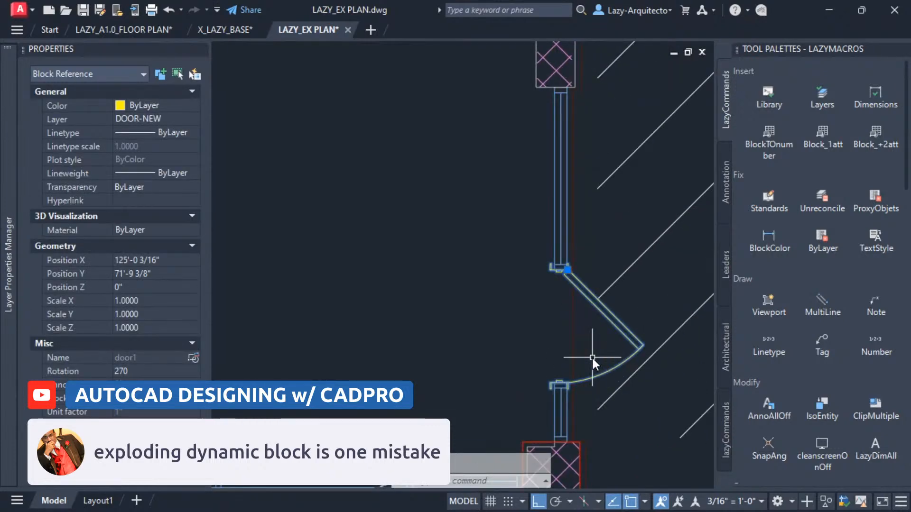
pyautogui.scroll(-5, 591, 356)
pyautogui.scroll(2, 452, 167)
pyautogui.press('Escape')
pyautogui.click(485, 211)
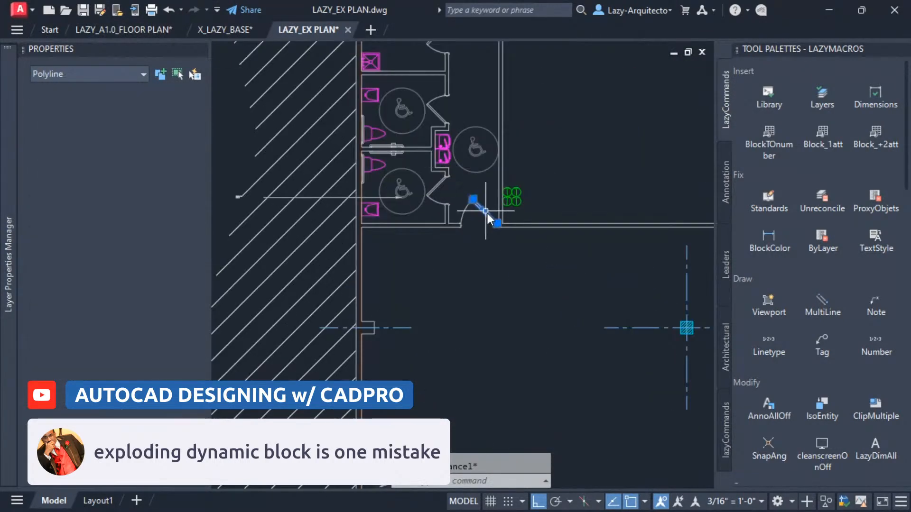
pyautogui.press('Escape')
# Select the restroom and upper-wall door blocks and the front double door to inspect their block properties.
pyautogui.click(435, 186)
pyautogui.scroll(-4, 430, 193)
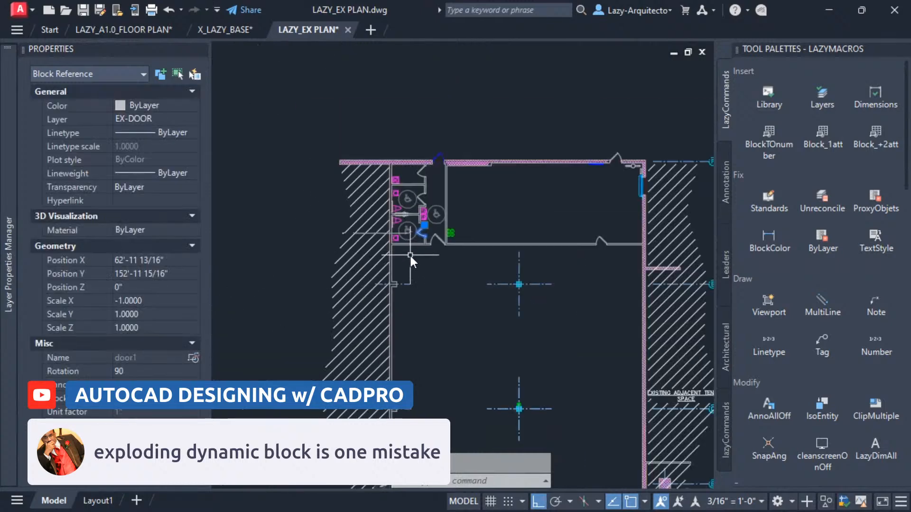
pyautogui.press('Escape')
pyautogui.click(417, 175)
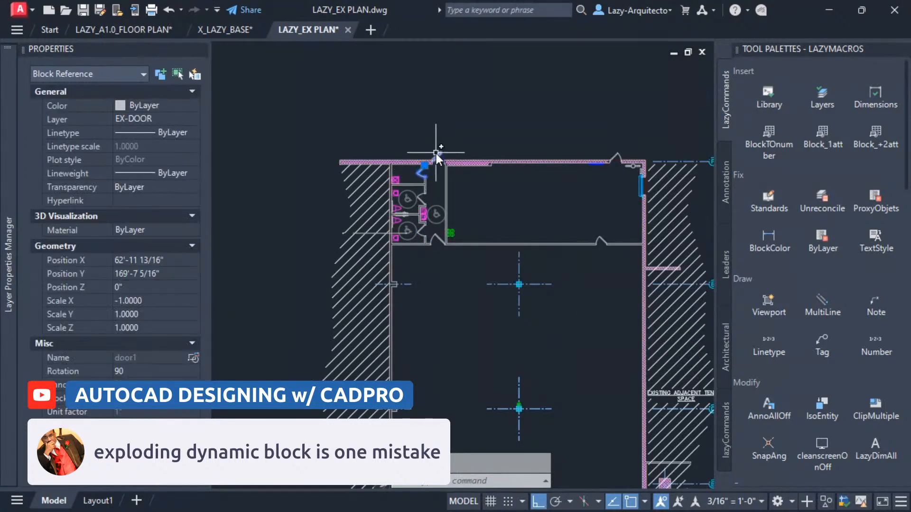
pyautogui.press('Escape')
pyautogui.click(618, 156)
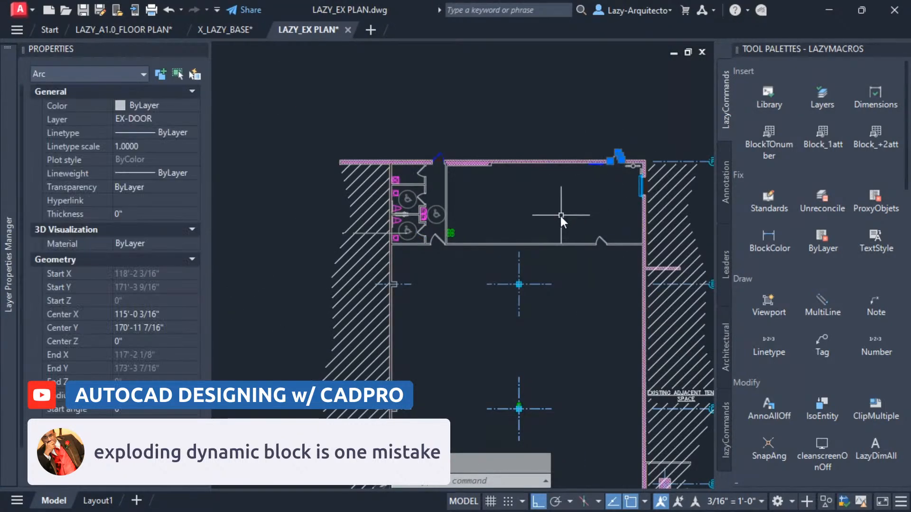
pyautogui.scroll(-3, 546, 304)
pyautogui.scroll(6, 511, 331)
pyautogui.press('Escape')
pyautogui.click(469, 305)
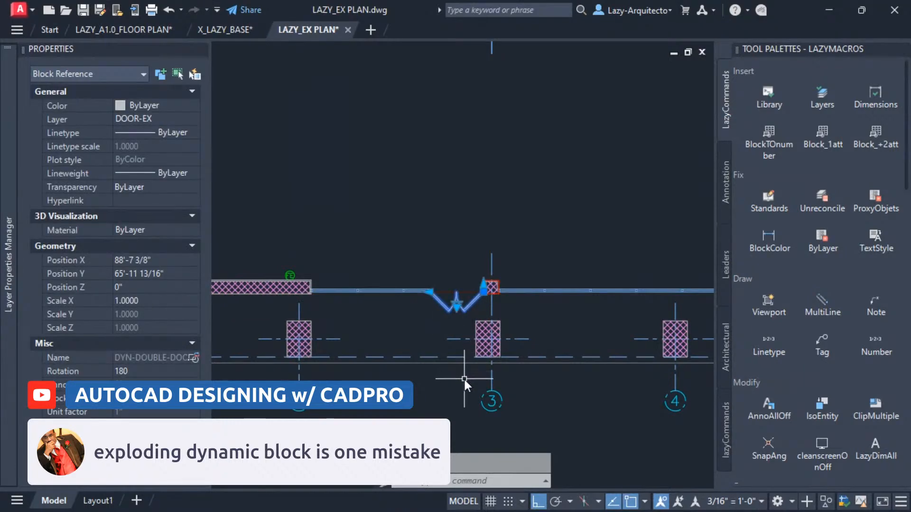
pyautogui.press('Escape')
pyautogui.scroll(-6, 472, 361)
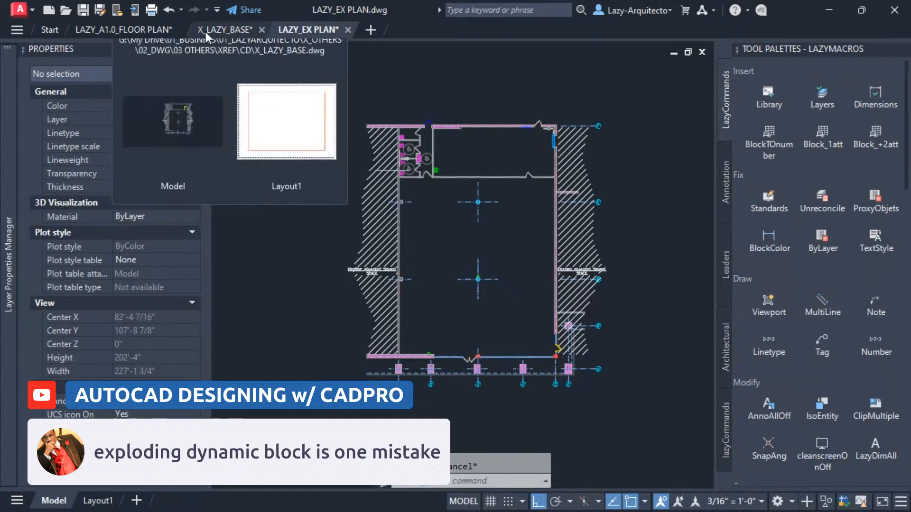
# Switch back to the floor plan and open its other external reference, LAZY ARQUITECTO_fp2.
pyautogui.click(141, 30)
pyautogui.scroll(-6, 446, 294)
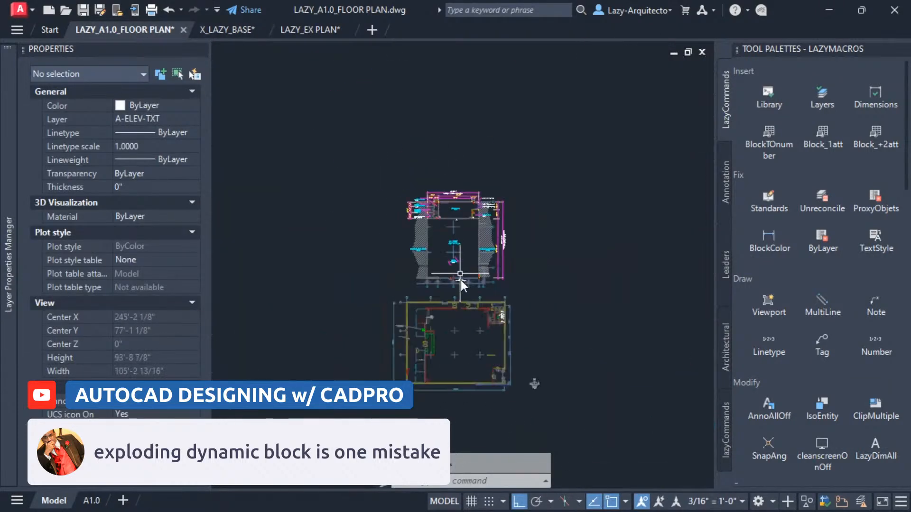
pyautogui.scroll(3, 460, 369)
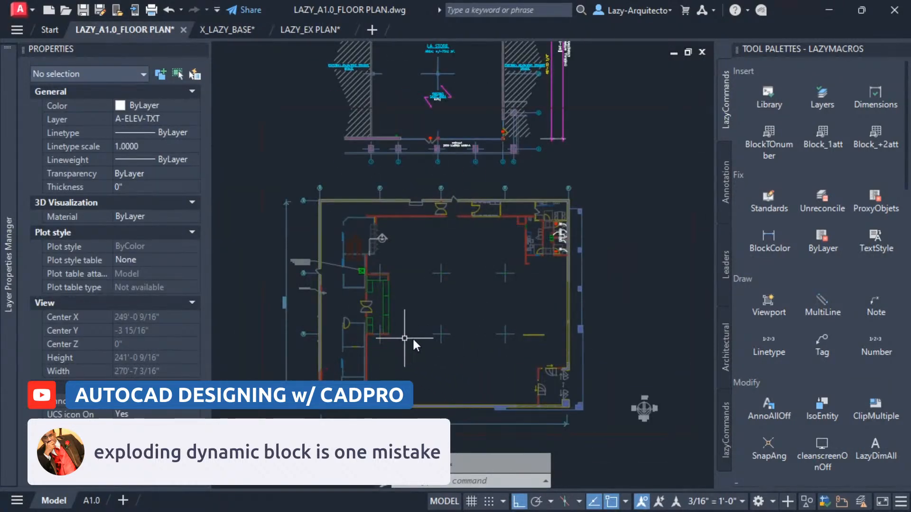
pyautogui.scroll(4, 562, 236)
pyautogui.click(542, 220)
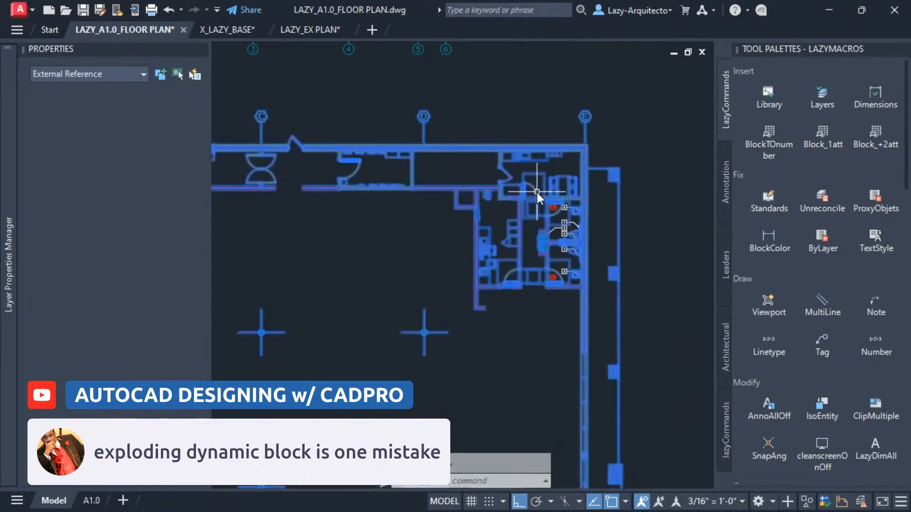
pyautogui.rightClick(537, 193)
pyautogui.click(583, 166)
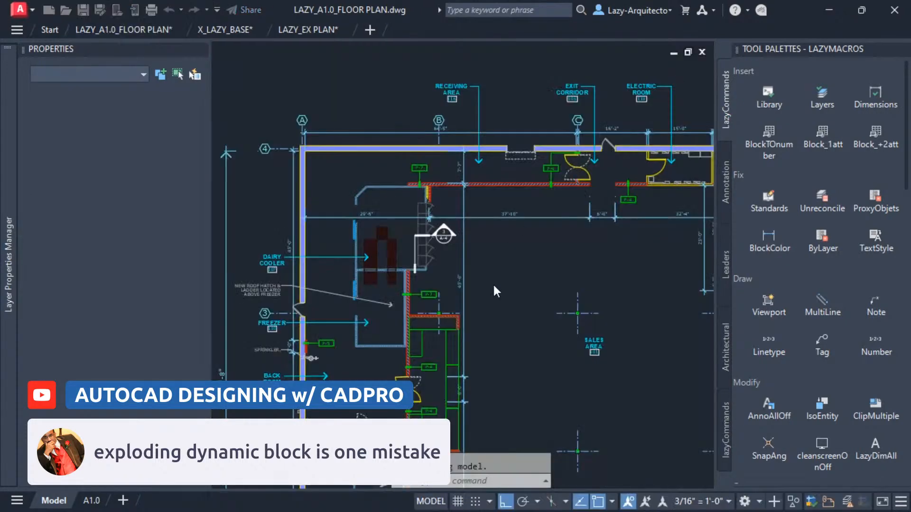
pyautogui.press('Escape')
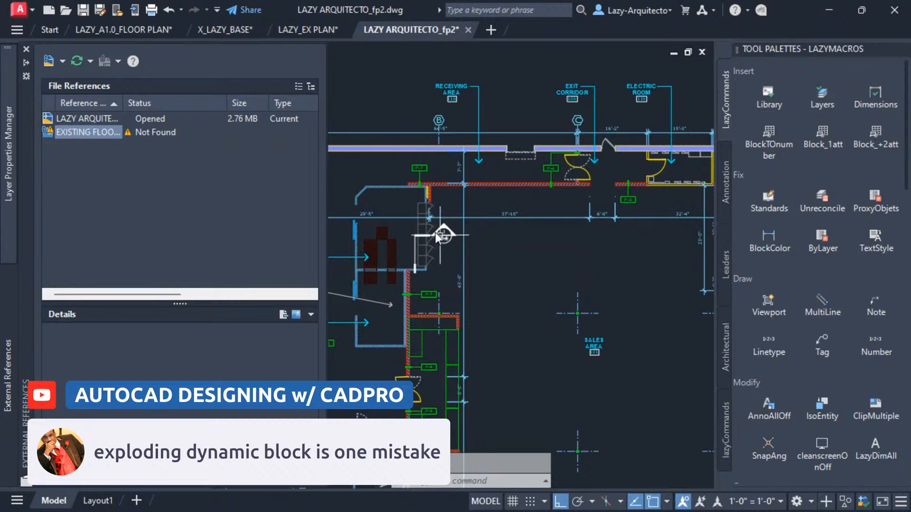
# Zoom and pan around the LAZY ARQUITECTO_fp2 drawing to examine its floor plan.
pyautogui.scroll(-2, 403, 221)
pyautogui.scroll(-2, 403, 221)
pyautogui.moveTo(463, 286); pyautogui.dragTo(482, 237, button='middle')
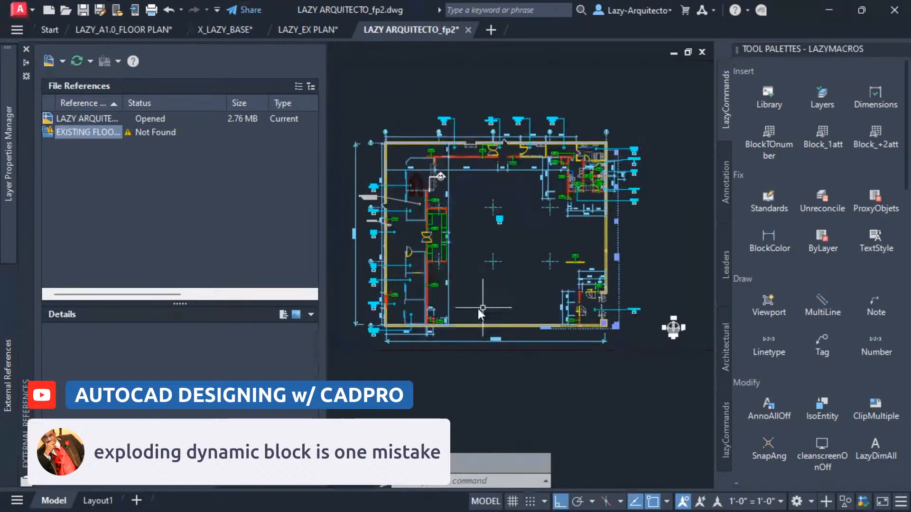
pyautogui.scroll(3, 593, 309)
pyautogui.scroll(-2, 576, 251)
pyautogui.moveTo(530, 129); pyautogui.dragTo(519, 300, button='middle')
pyautogui.scroll(6, 558, 197)
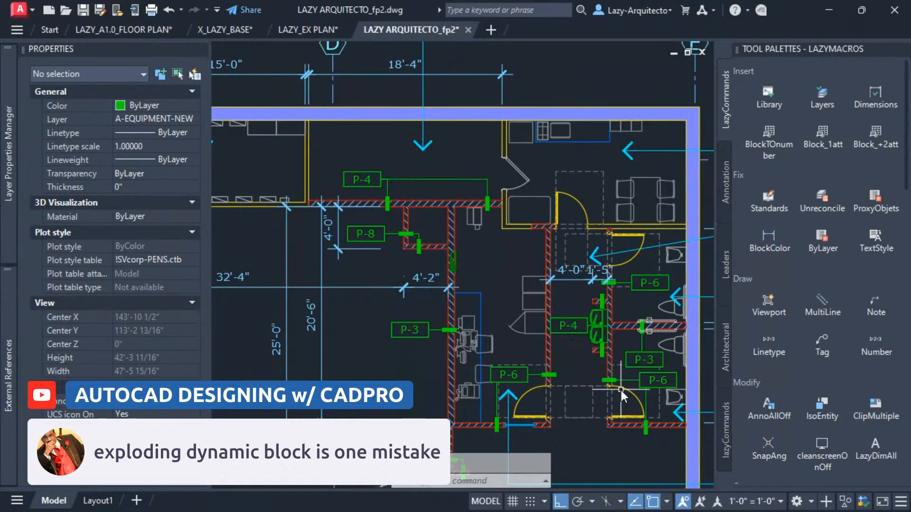
pyautogui.scroll(-4, 622, 389)
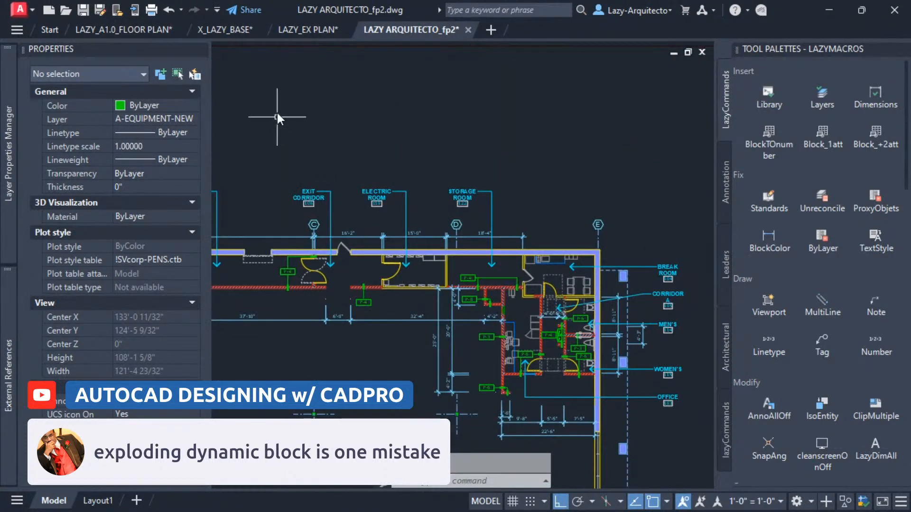
# Switch to LAZY_EX PLAN and delete the dynamic double door block on the front wall.
pyautogui.click(320, 28)
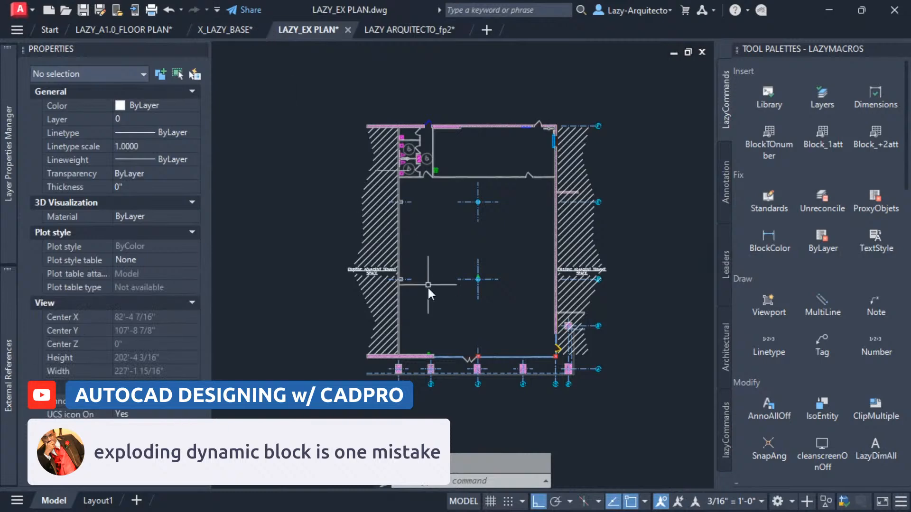
pyautogui.click(471, 360)
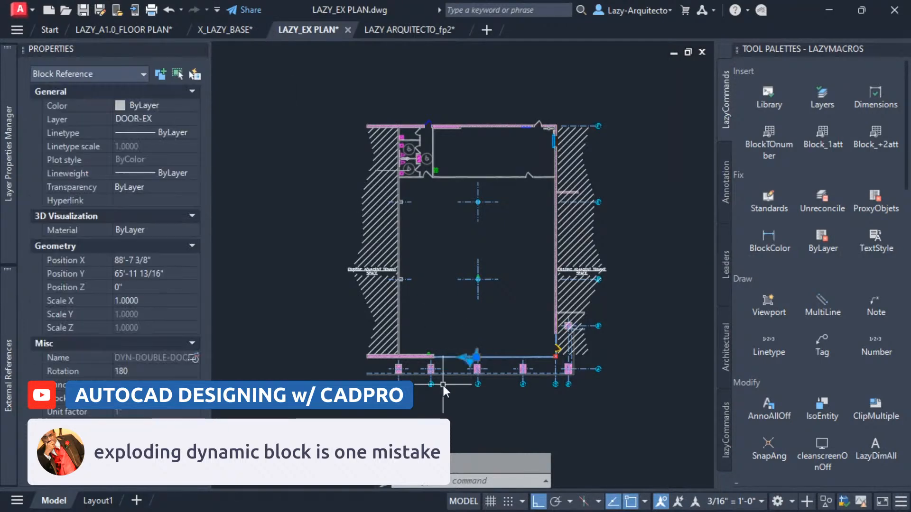
pyautogui.press('Delete')
pyautogui.scroll(5, 525, 365)
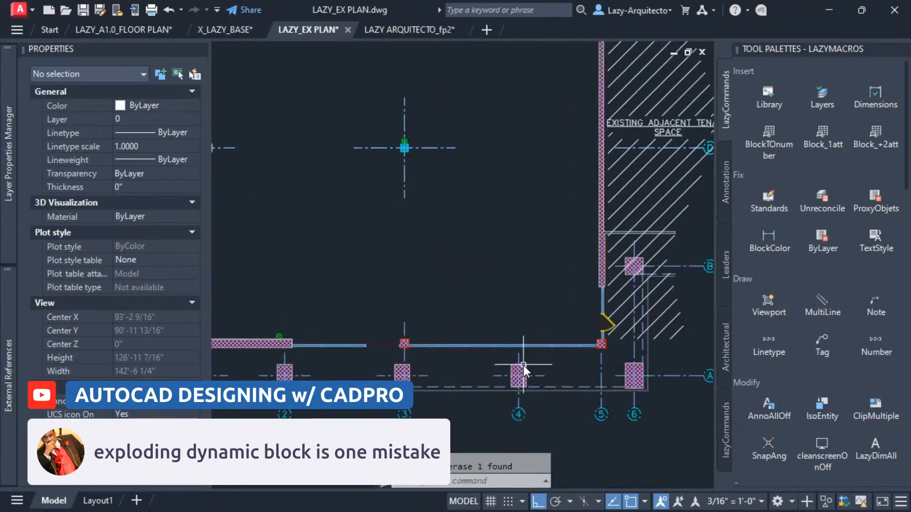
# Copy the door block from the right-side wall into the front wall opening beside the column.
pyautogui.click(612, 327)
pyautogui.scroll(6, 612, 326)
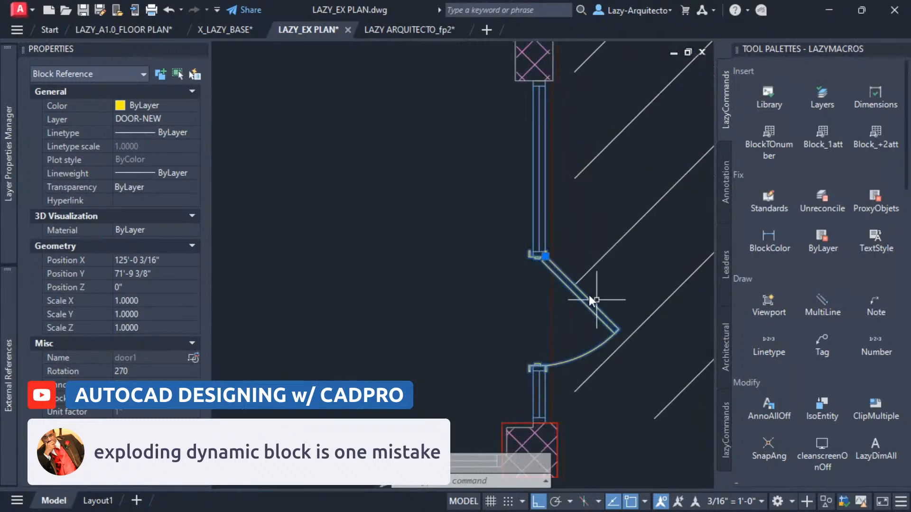
pyautogui.scroll(-5, 572, 309)
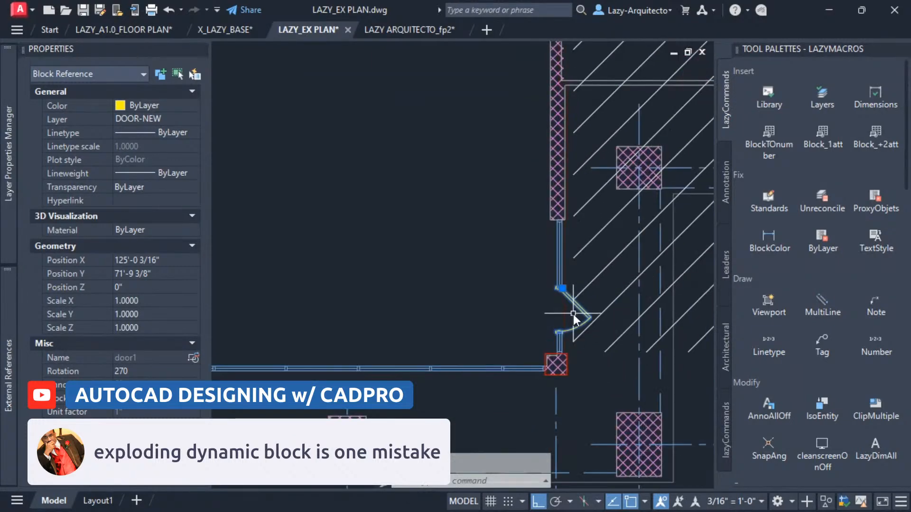
pyautogui.moveTo(331, 348); pyautogui.dragTo(440, 347, button='middle')
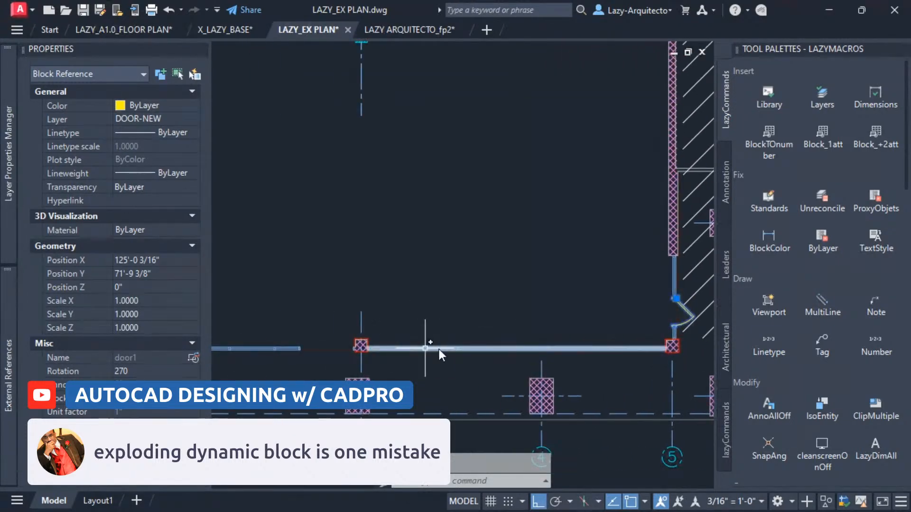
pyautogui.scroll(3, 675, 300)
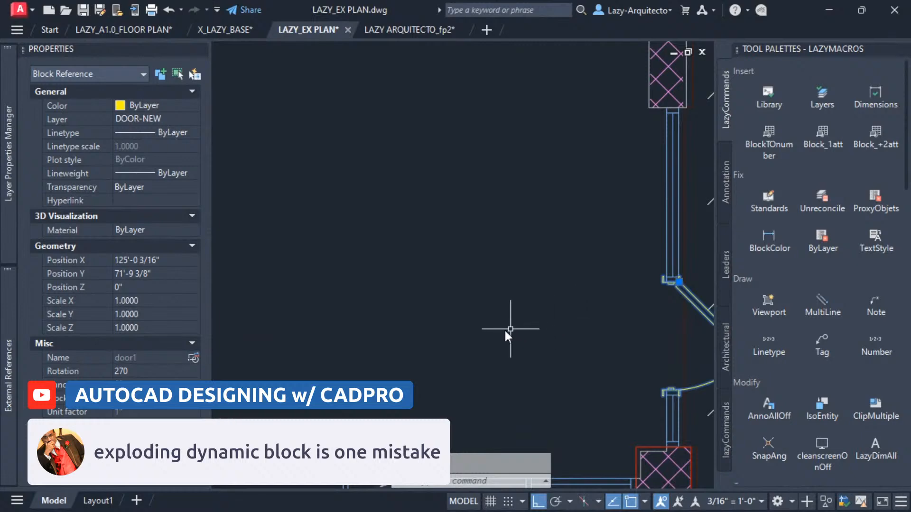
pyautogui.scroll(-3, 507, 331)
pyautogui.press('Escape')
pyautogui.scroll(3, 543, 337)
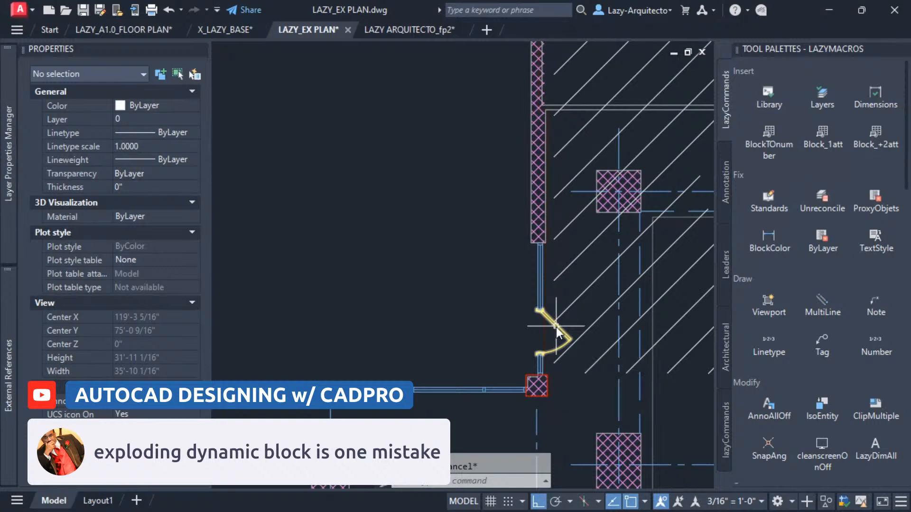
pyautogui.moveTo(557, 328)
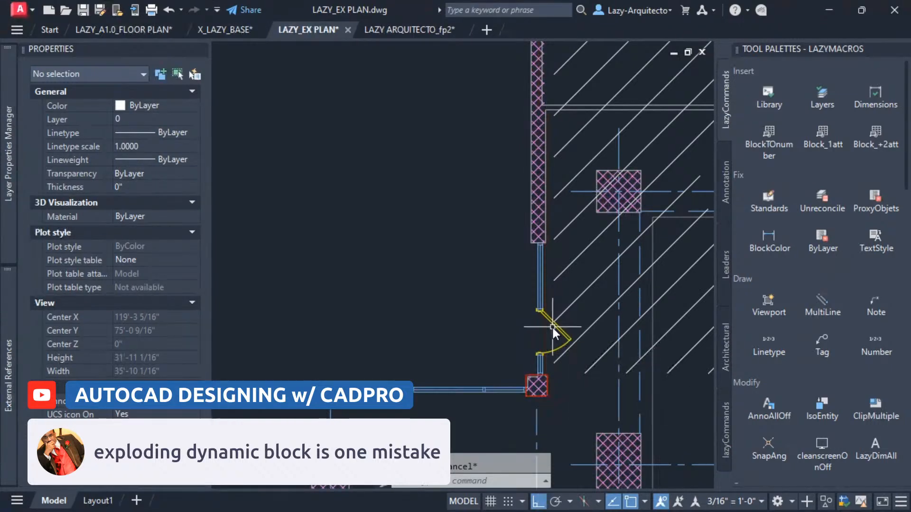
pyautogui.scroll(-2, 560, 330)
pyautogui.moveTo(554, 344); pyautogui.dragTo(636, 338, button='middle')
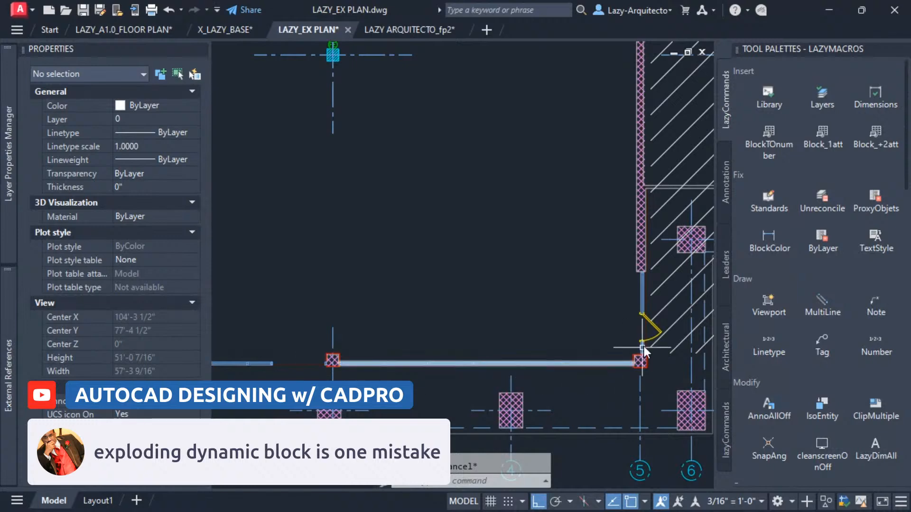
pyautogui.scroll(5, 653, 334)
pyautogui.moveTo(653, 334); pyautogui.dragTo(580, 329, button='middle')
pyautogui.click(578, 313)
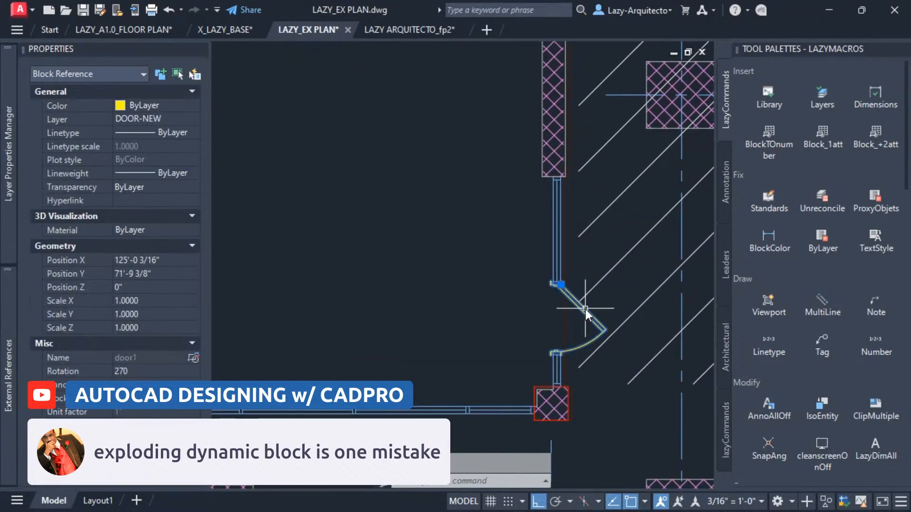
pyautogui.write('Co')
pyautogui.press('Return')
pyautogui.scroll(6, 564, 284)
pyautogui.click(558, 278)
pyautogui.scroll(-9, 575, 296)
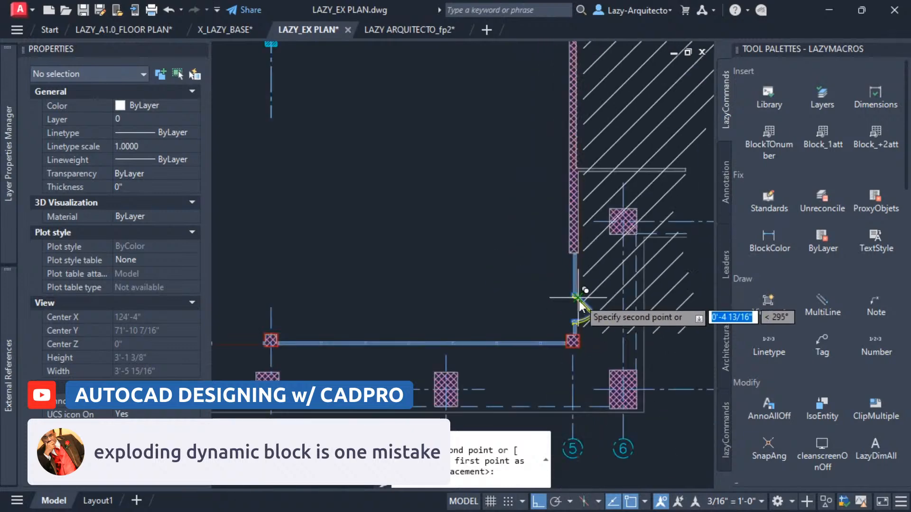
pyautogui.moveTo(412, 340); pyautogui.dragTo(630, 358, button='middle')
pyautogui.scroll(9, 488, 368)
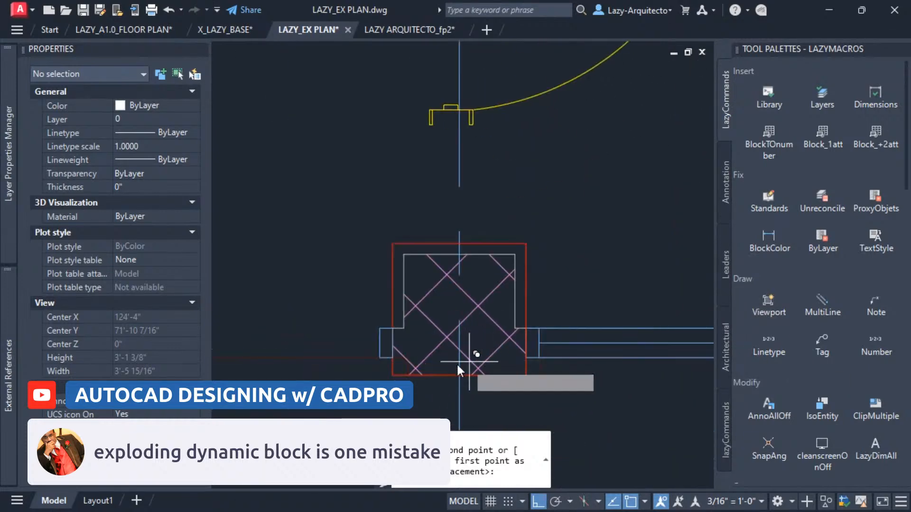
pyautogui.click(378, 357)
pyautogui.scroll(-8, 433, 348)
pyautogui.press('Escape')
# Rotate the copied front door block to 180 degrees about its hinge grip.
pyautogui.click(434, 369)
pyautogui.scroll(3, 420, 355)
pyautogui.click(420, 346)
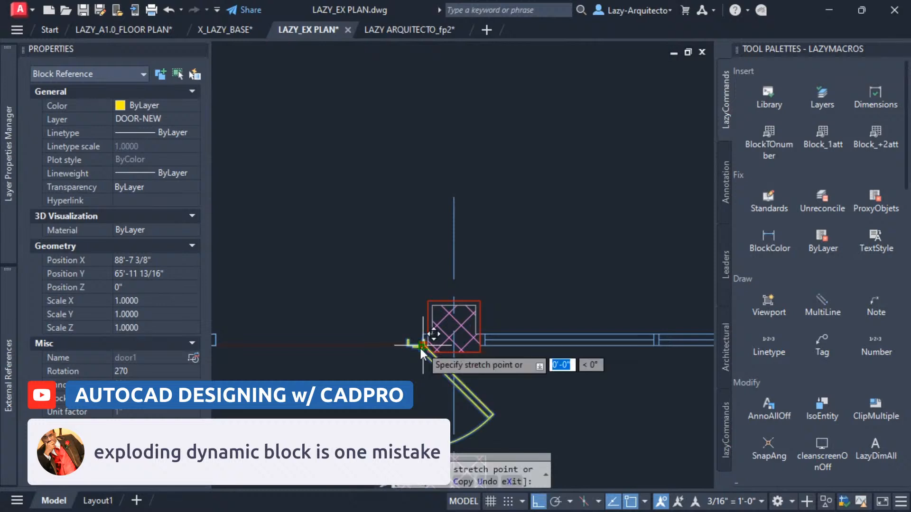
pyautogui.press('space')
pyautogui.press('space')
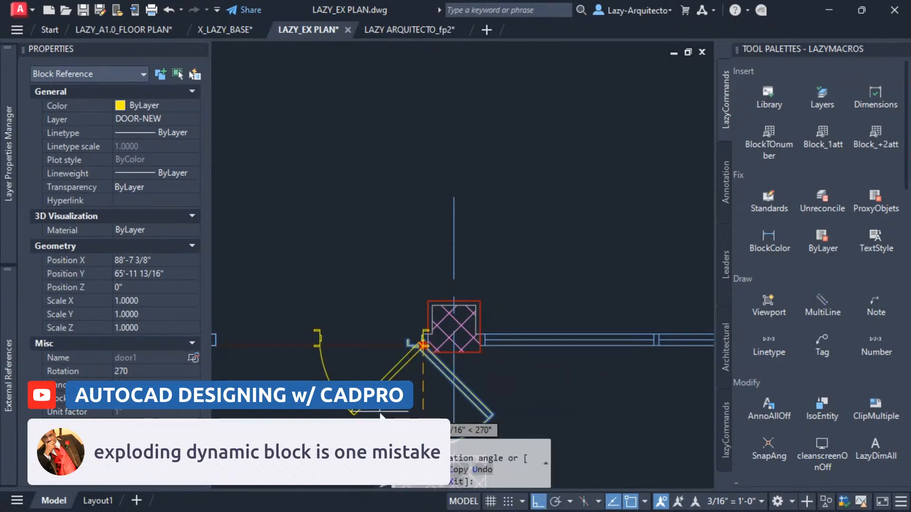
pyautogui.click(406, 348)
pyautogui.scroll(5, 449, 336)
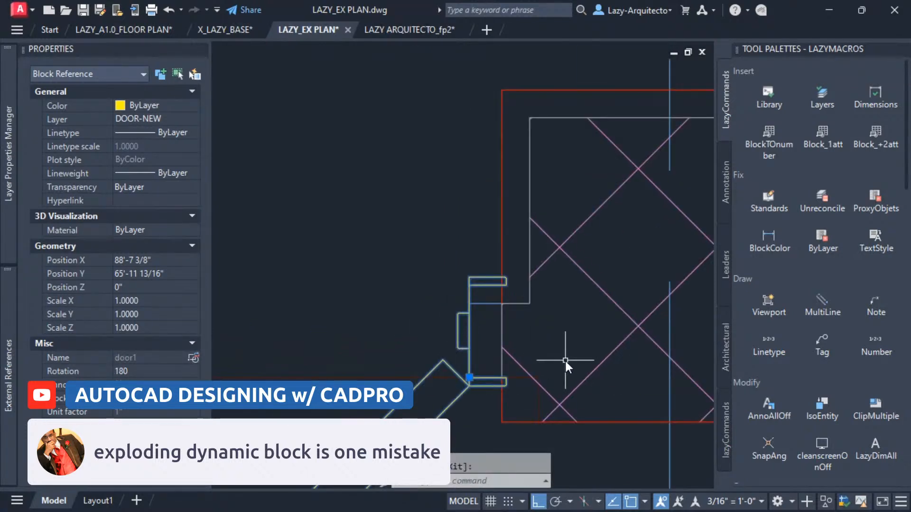
pyautogui.scroll(-5, 564, 360)
pyautogui.moveTo(499, 394); pyautogui.dragTo(467, 367, button='middle')
pyautogui.press('Escape')
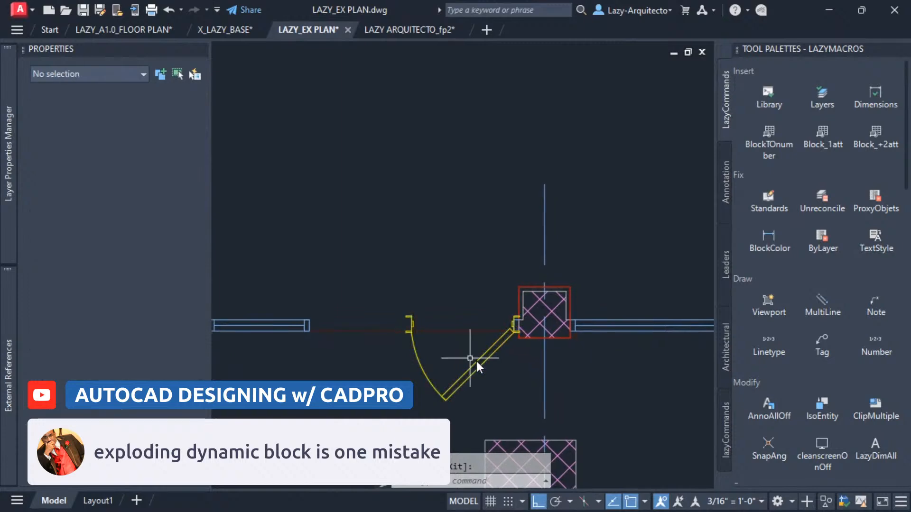
# Mirror the front door block across the opening to form a double door and undo the mirror.
pyautogui.scroll(1, 477, 364)
pyautogui.scroll(-1, 474, 374)
pyautogui.click(474, 374)
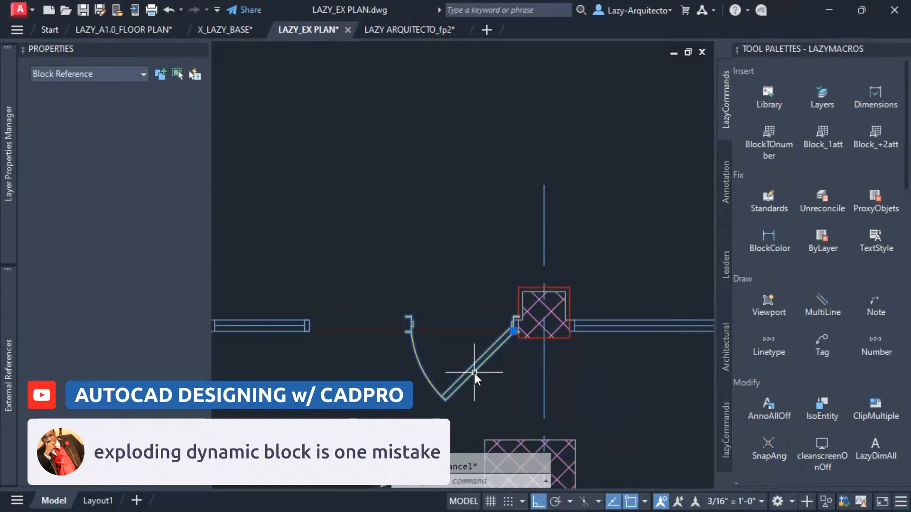
pyautogui.moveTo(452, 379); pyautogui.dragTo(477, 376, button='middle')
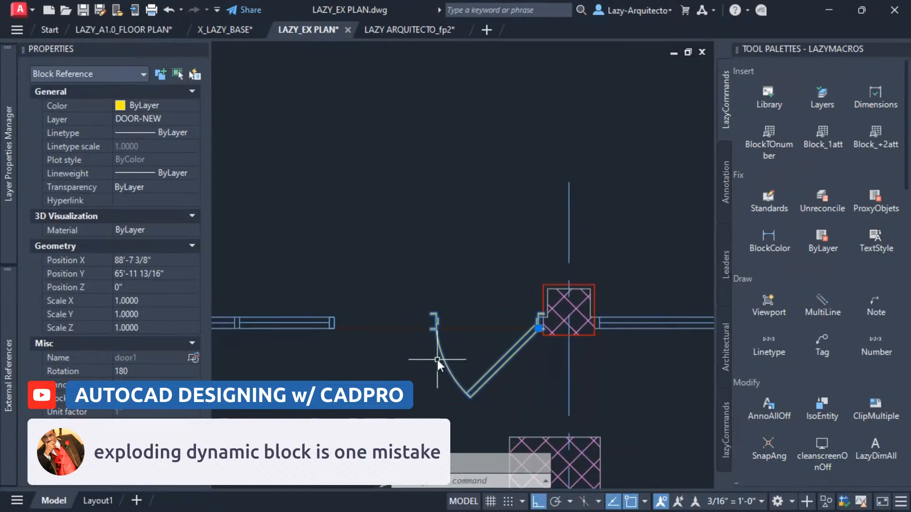
pyautogui.write('mi')
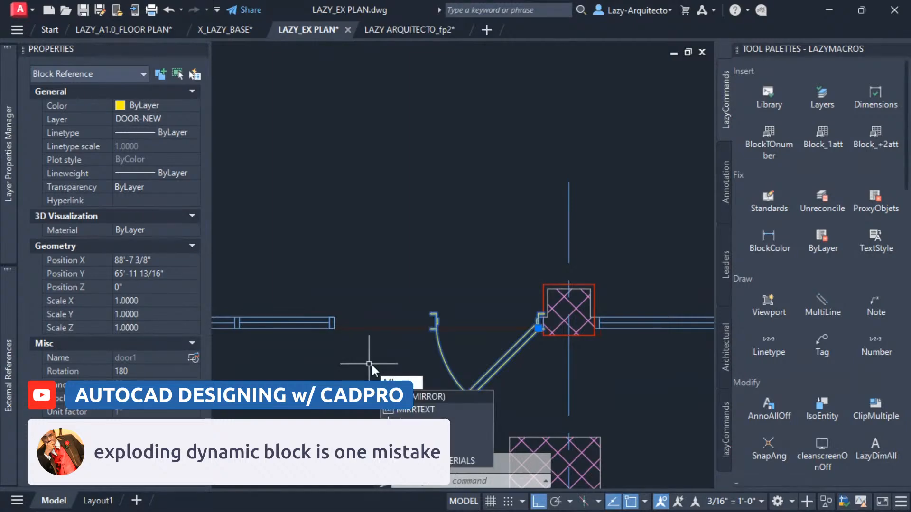
pyautogui.press('Return')
pyautogui.scroll(4, 425, 334)
pyautogui.click(478, 310)
pyautogui.scroll(-3, 457, 332)
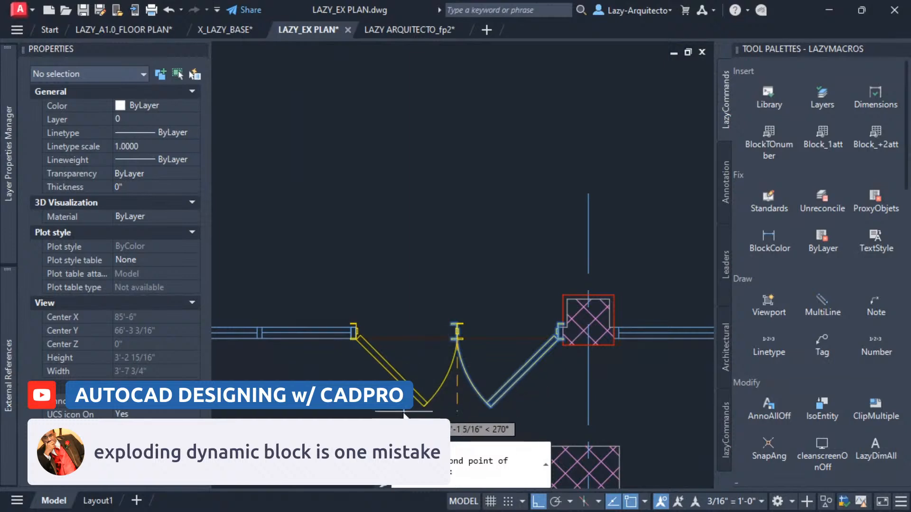
pyautogui.click(407, 413)
pyautogui.press('Return')
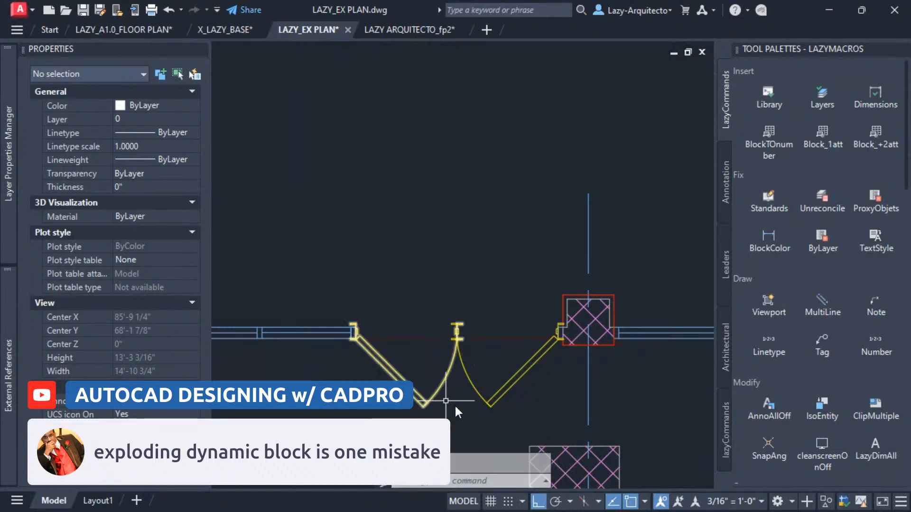
pyautogui.scroll(2, 480, 383)
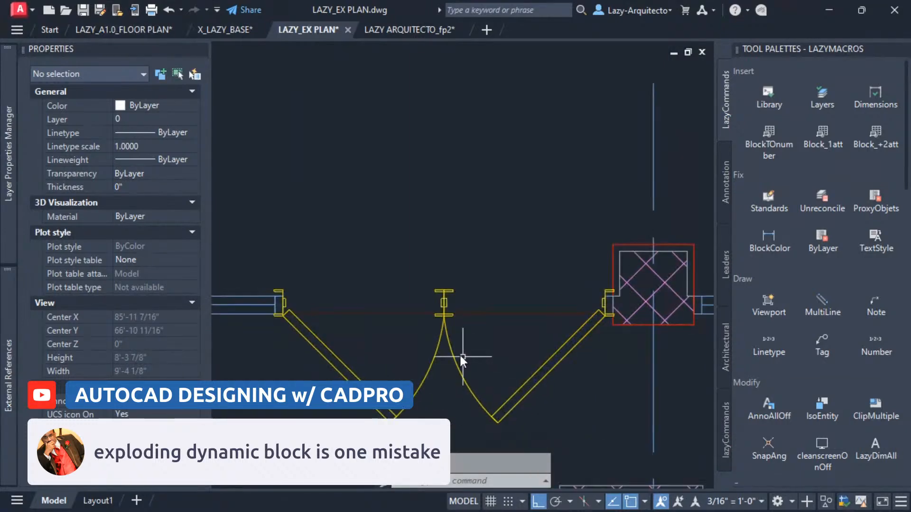
pyautogui.scroll(4, 451, 298)
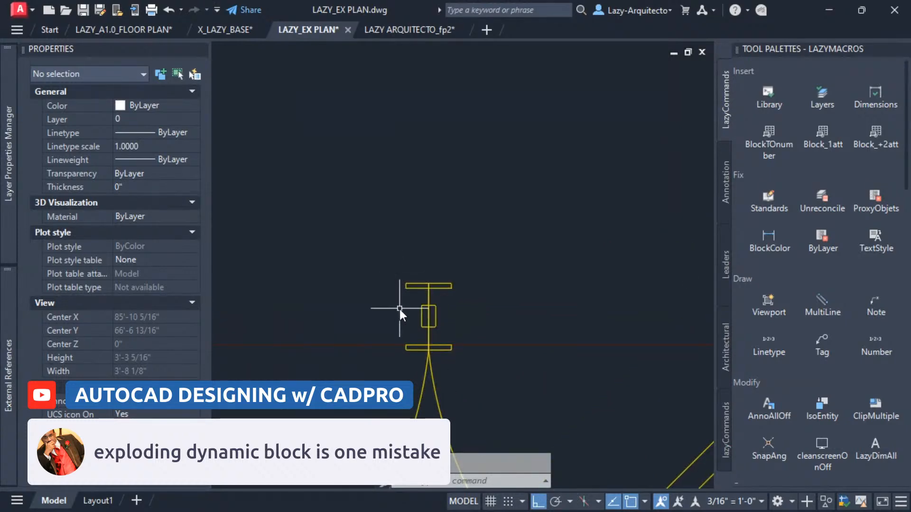
pyautogui.scroll(-5, 440, 313)
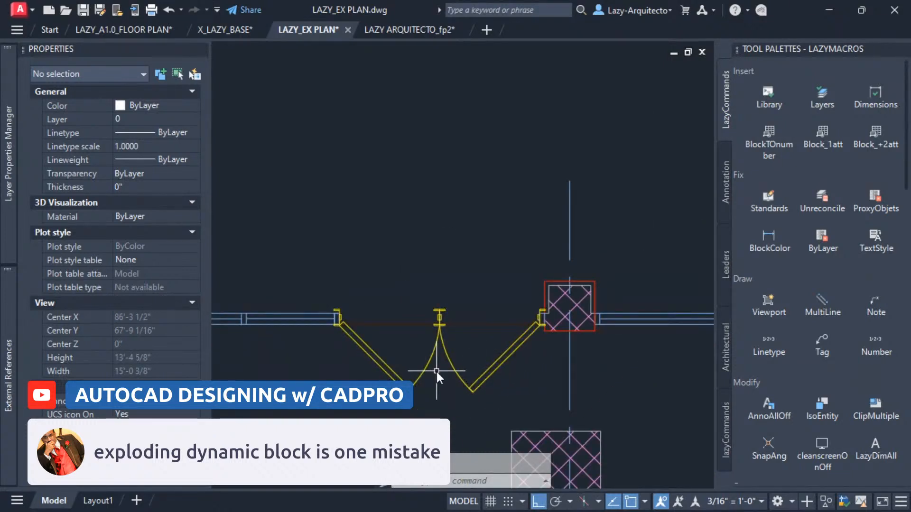
pyautogui.hotkey('ctrl', 'z')
pyautogui.hotkey('ctrl', 'z')
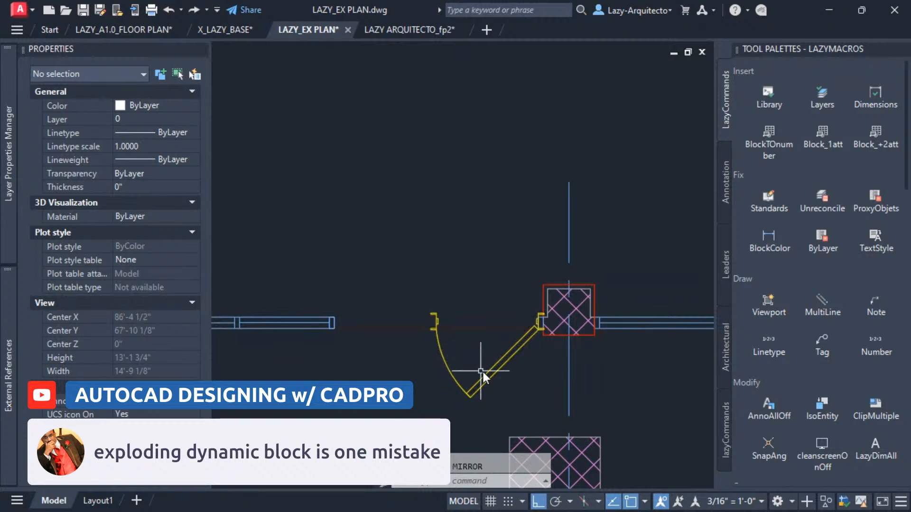
# Select the door leaf and swing with a crossing window and mirror them across the opening, keeping the source.
pyautogui.click(502, 363)
pyautogui.scroll(2, 511, 374)
pyautogui.moveTo(511, 374)
pyautogui.mouseDown(button='middle')
pyautogui.moveTo(550, 313)
pyautogui.moveTo(544, 303)
pyautogui.mouseUp(button='middle')
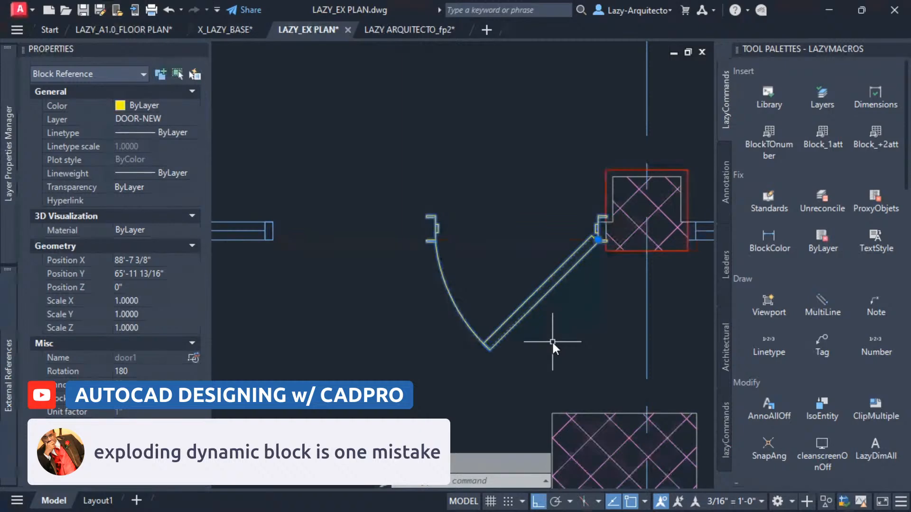
pyautogui.press('Escape')
pyautogui.click(420, 205)
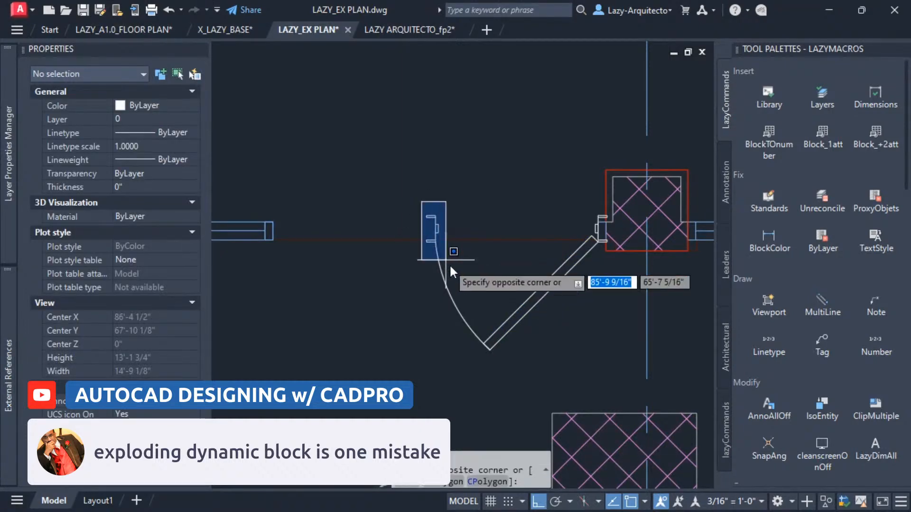
pyautogui.click(445, 258)
pyautogui.press('Escape')
pyautogui.click(610, 367)
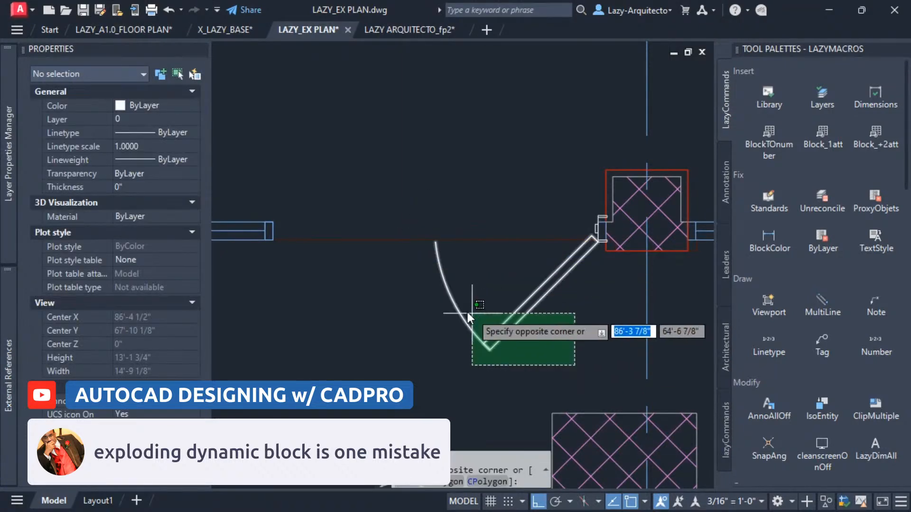
pyautogui.click(451, 310)
pyautogui.write('mi')
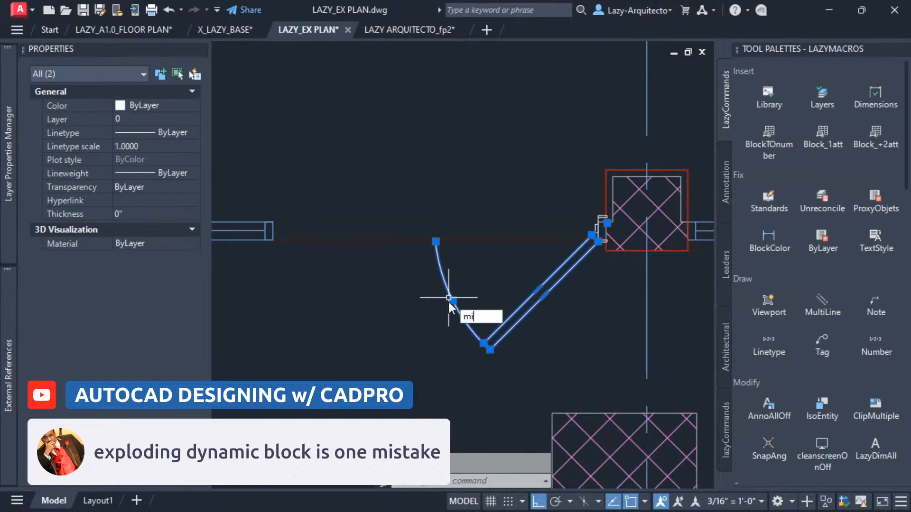
pyautogui.press('Return')
pyautogui.click(435, 243)
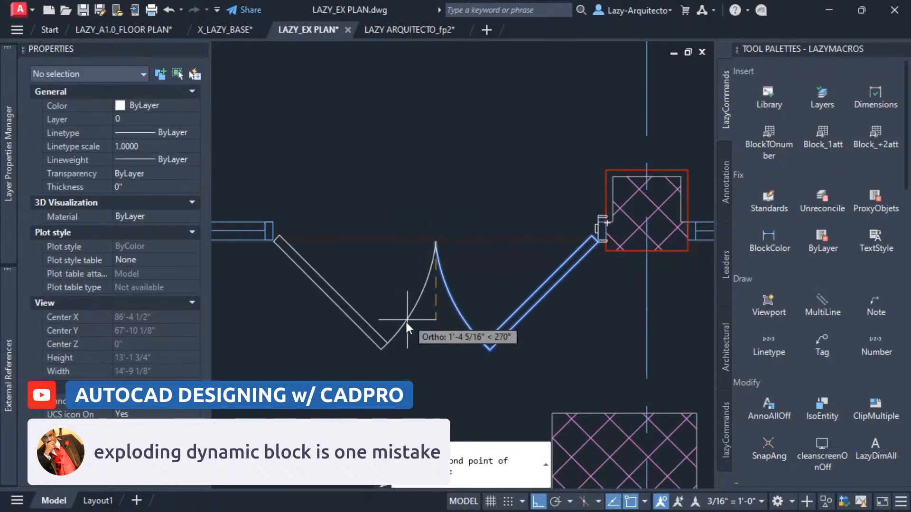
pyautogui.click(408, 365)
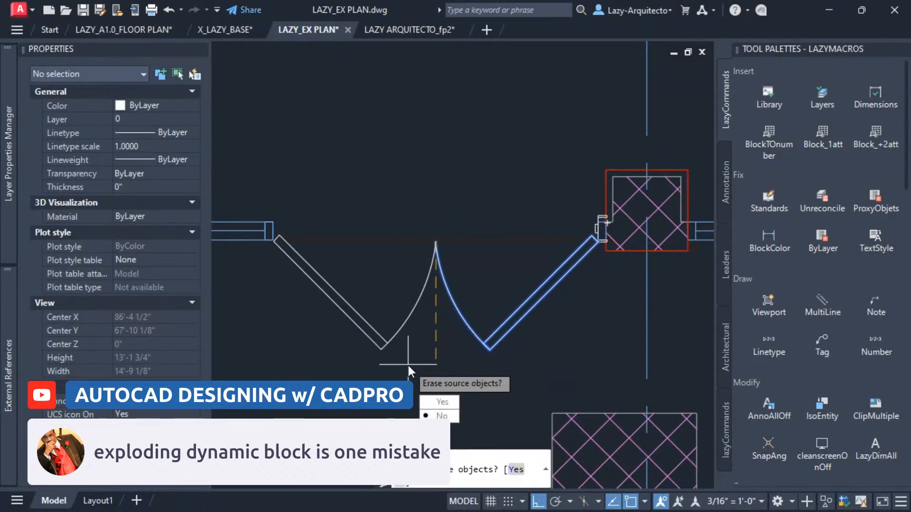
pyautogui.press('Return')
# Review the mirrored double door in the whole plan and undo the mirror.
pyautogui.scroll(-5, 408, 365)
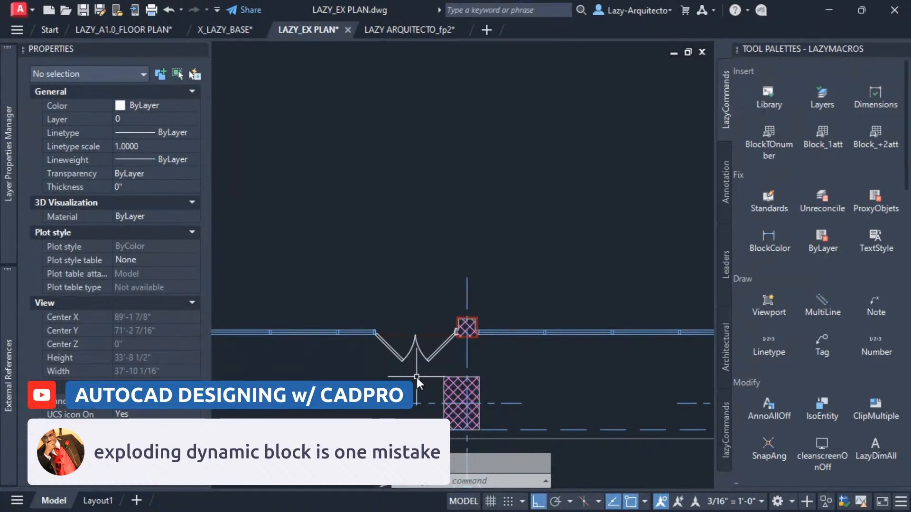
pyautogui.scroll(-2, 425, 373)
pyautogui.scroll(-4, 406, 372)
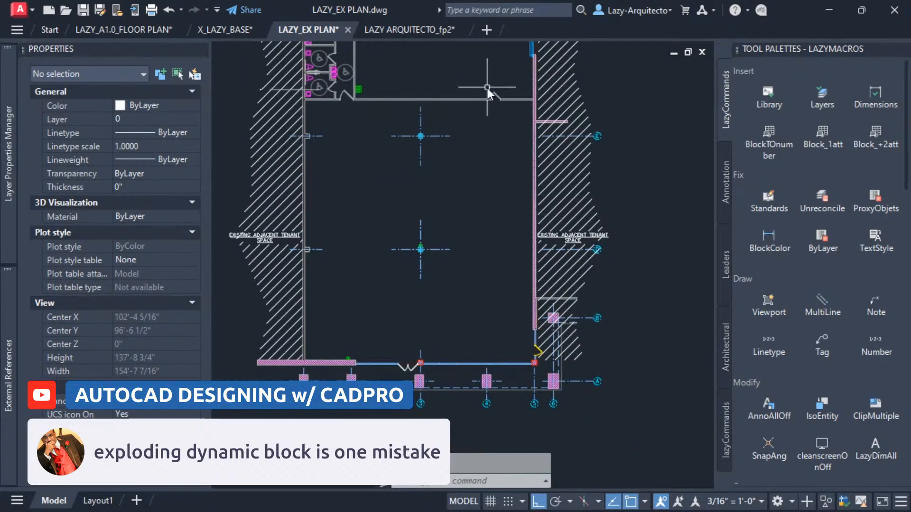
pyautogui.scroll(5, 409, 361)
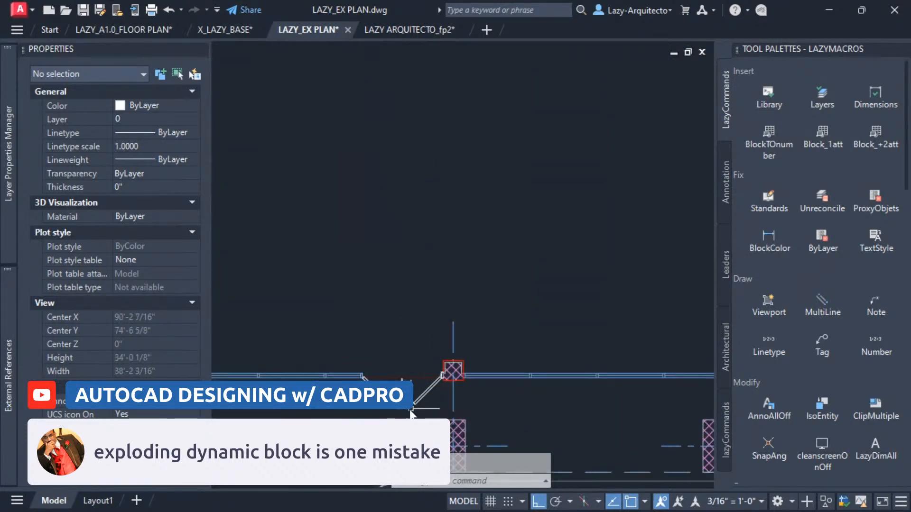
pyautogui.scroll(-3, 412, 412)
pyautogui.scroll(3, 411, 412)
pyautogui.scroll(-4, 408, 413)
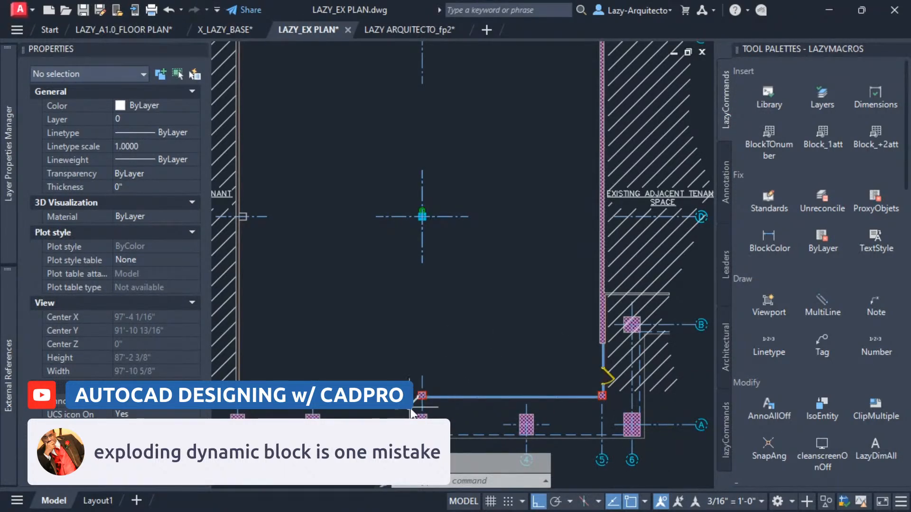
pyautogui.scroll(7, 407, 412)
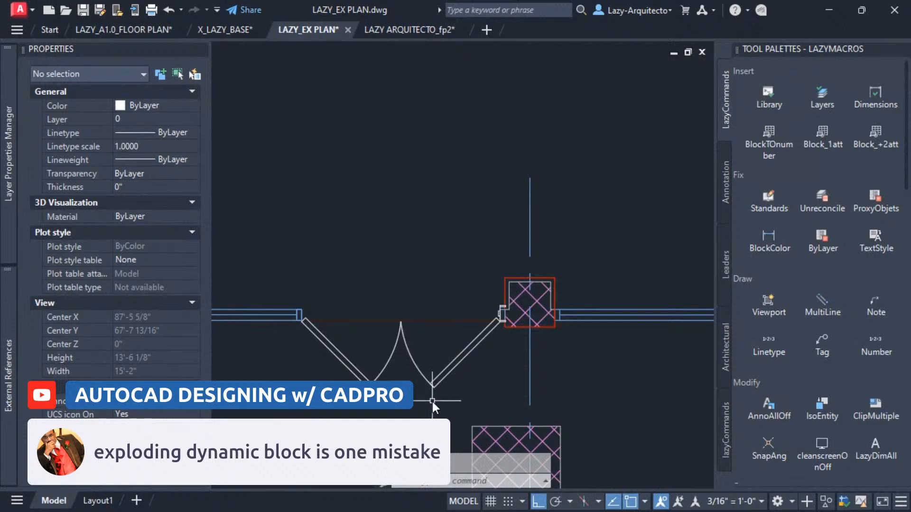
pyautogui.scroll(2, 432, 401)
pyautogui.hotkey('ctrl', 'z')
pyautogui.hotkey('ctrl', 'z')
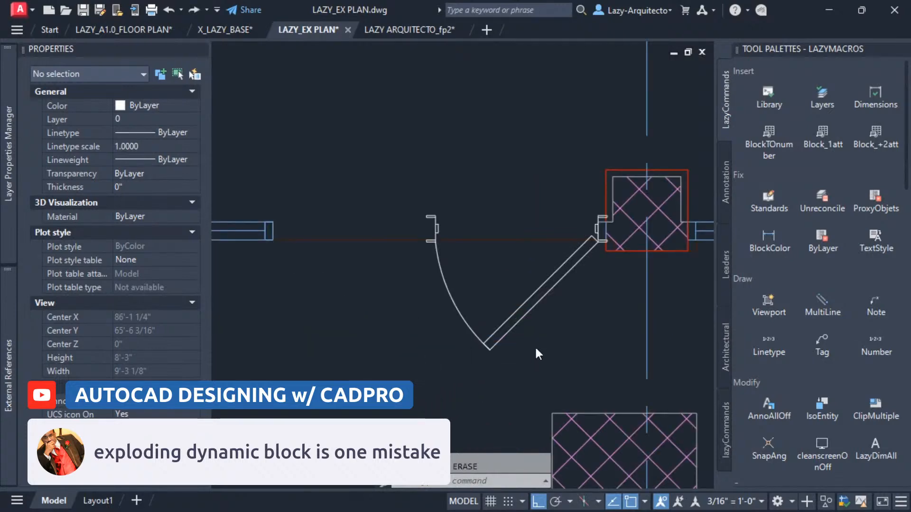
pyautogui.click(539, 303)
pyautogui.moveTo(533, 323)
pyautogui.mouseDown(button='middle')
pyautogui.moveTo(551, 364)
pyautogui.moveTo(534, 373)
pyautogui.mouseUp(button='middle')
pyautogui.press('Escape')
pyautogui.click(514, 363)
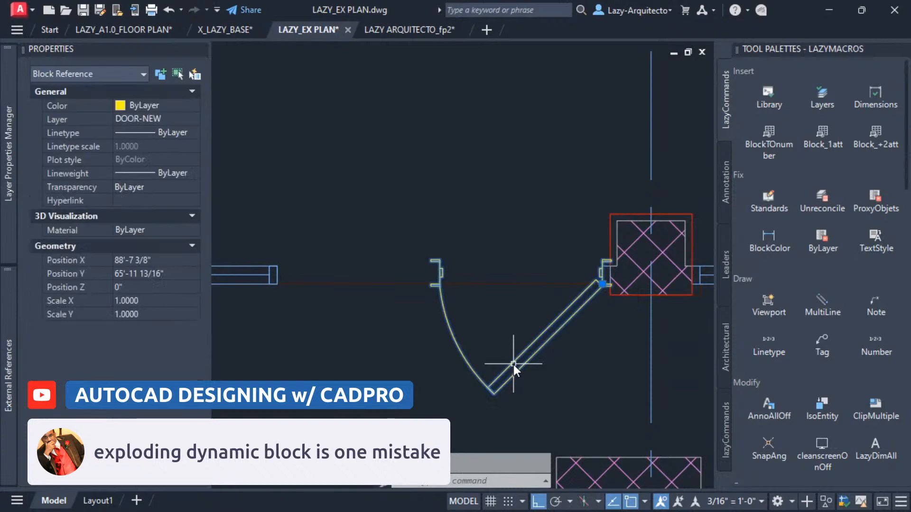
pyautogui.press('Escape')
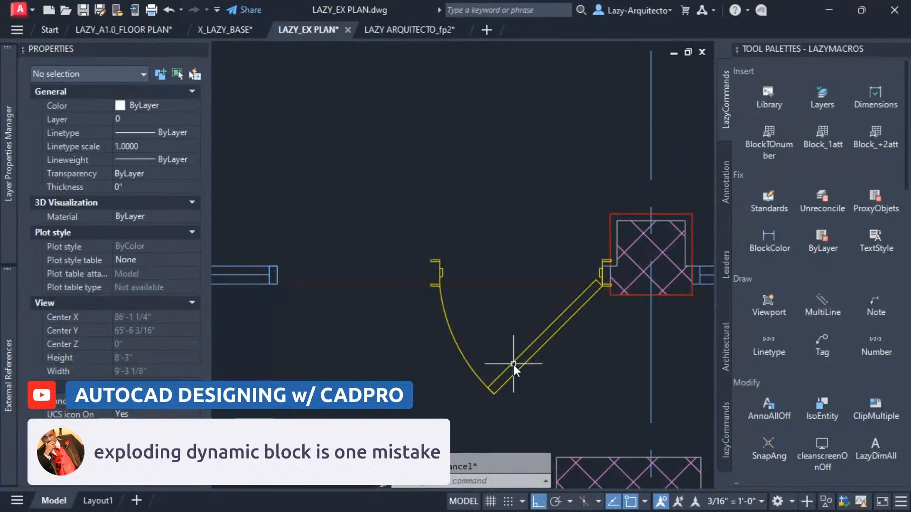
# Clip the rotated door block with Xclip using a new polygonal boundary drawn around the door leaf and swing.
pyautogui.write('XCLIP')
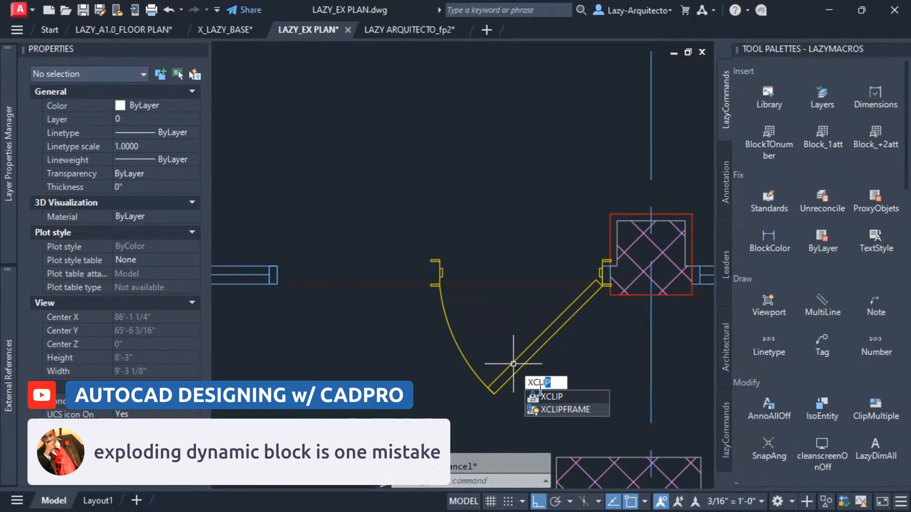
pyautogui.click(551, 396)
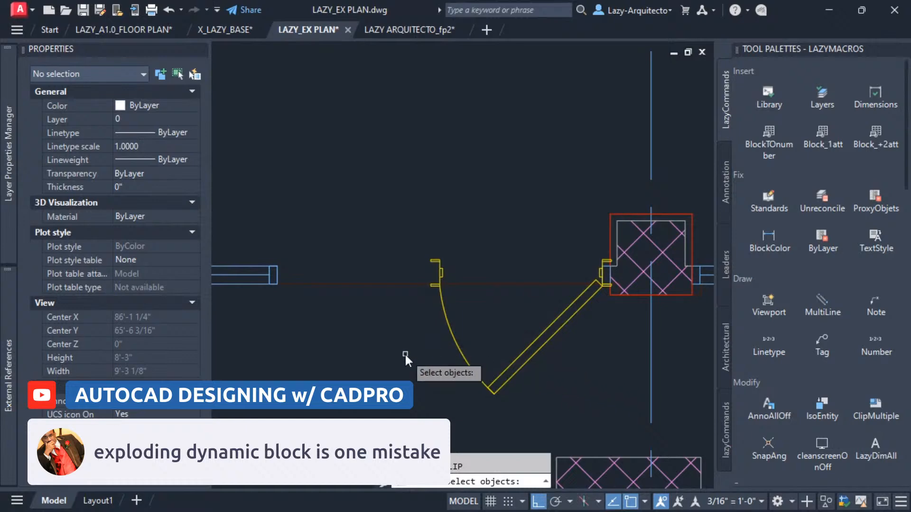
pyautogui.click(539, 341)
pyautogui.press('Return')
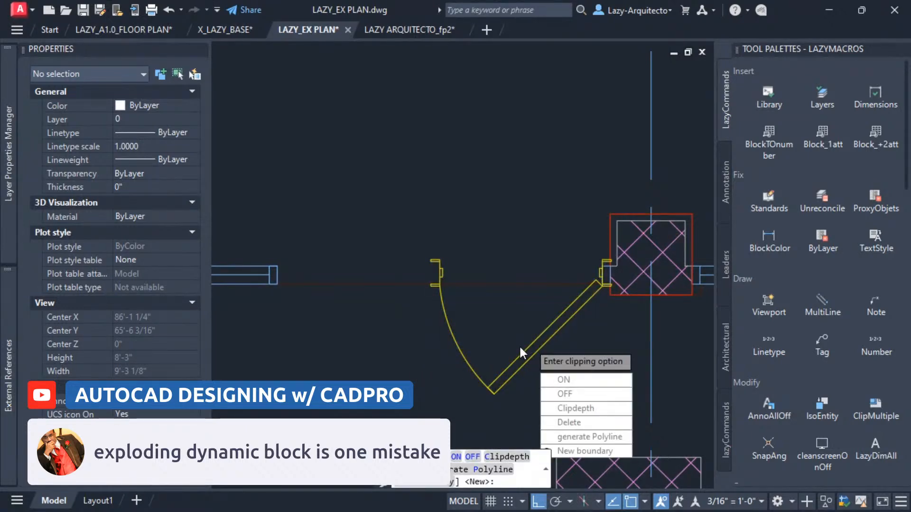
pyautogui.click(573, 450)
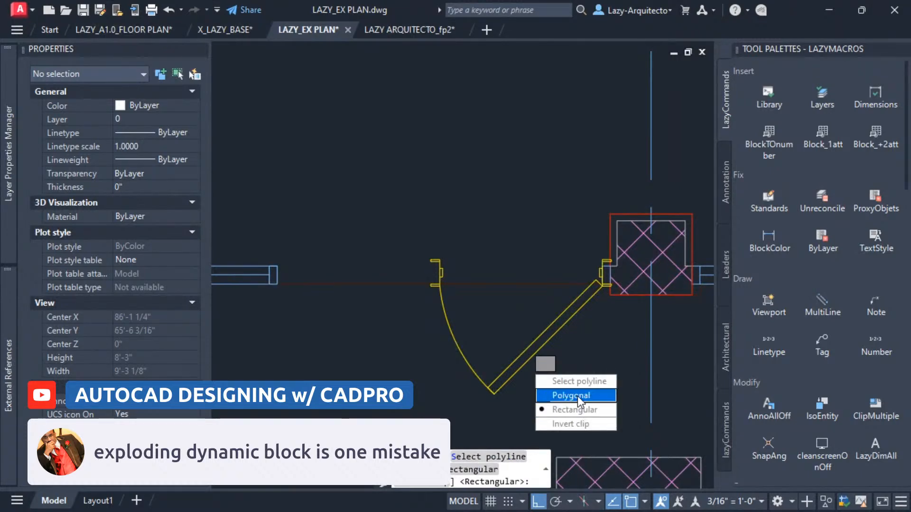
pyautogui.click(577, 396)
pyautogui.click(559, 246)
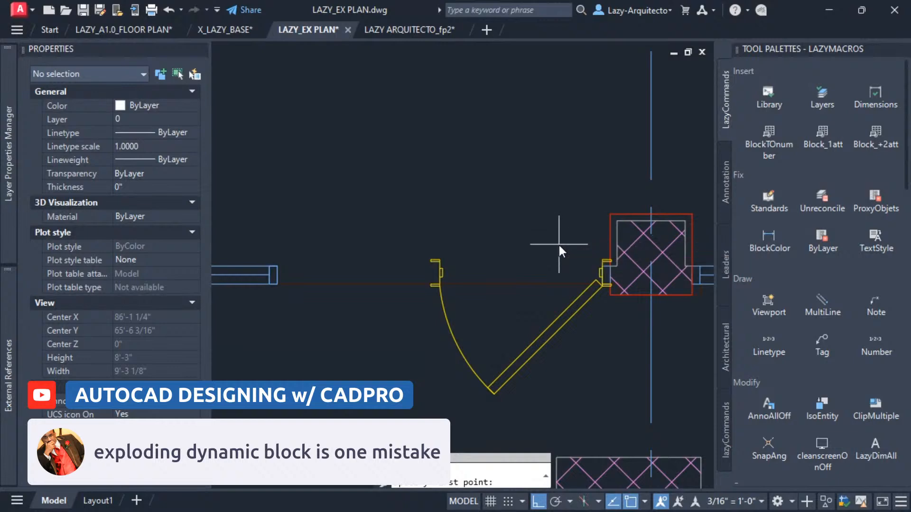
pyautogui.click(625, 349)
pyautogui.click(599, 430)
pyautogui.click(400, 317)
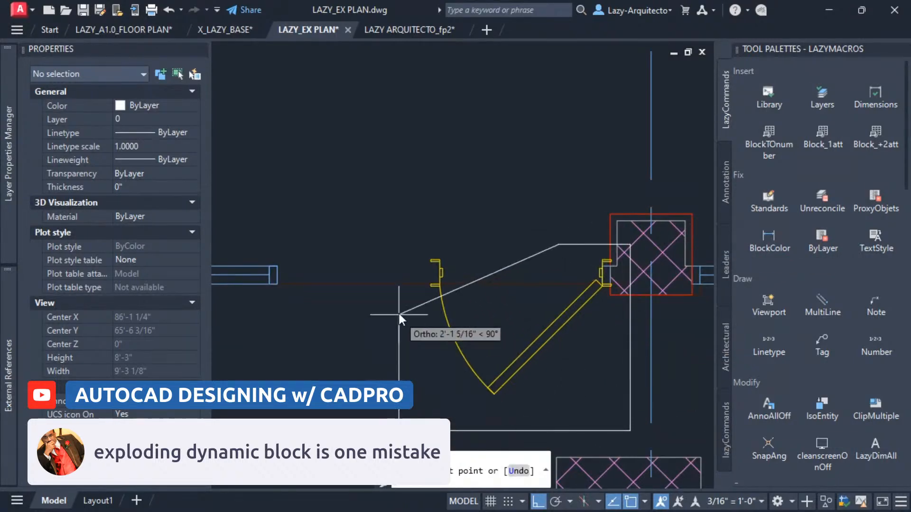
pyautogui.click(419, 304)
pyautogui.scroll(2, 445, 292)
pyautogui.scroll(3, 445, 292)
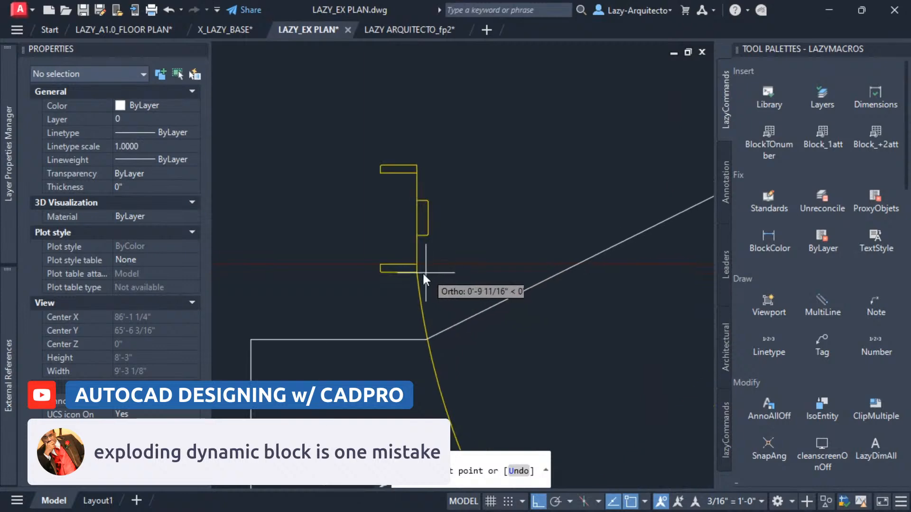
pyautogui.click(418, 270)
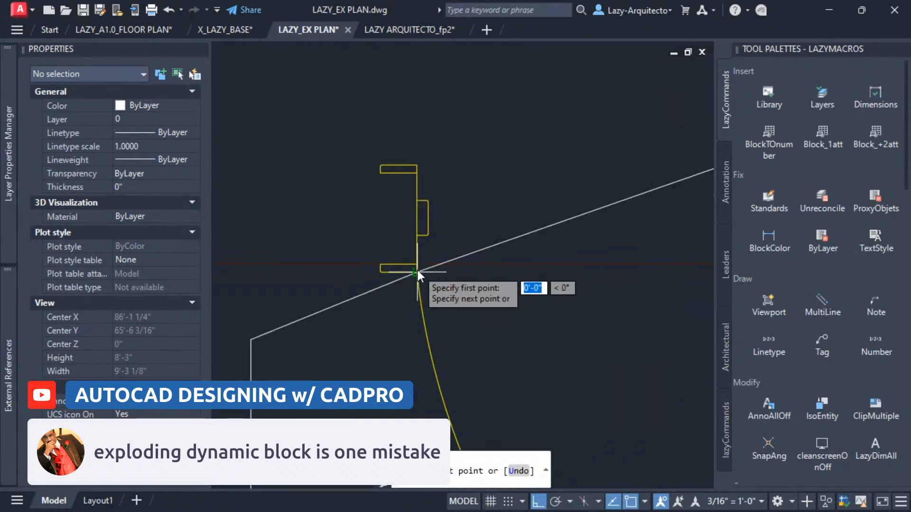
pyautogui.scroll(-6, 414, 282)
pyautogui.click(455, 260)
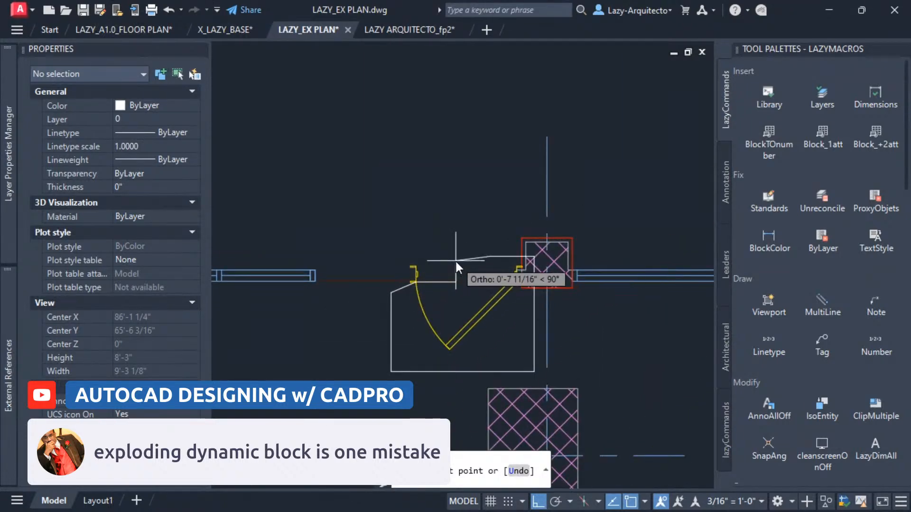
pyautogui.press('Return')
# Mirror the clipped door block across the opening's centre line, keeping the source, to form a double door.
pyautogui.moveTo(505, 314); pyautogui.dragTo(536, 315, button='middle')
pyautogui.click(500, 326)
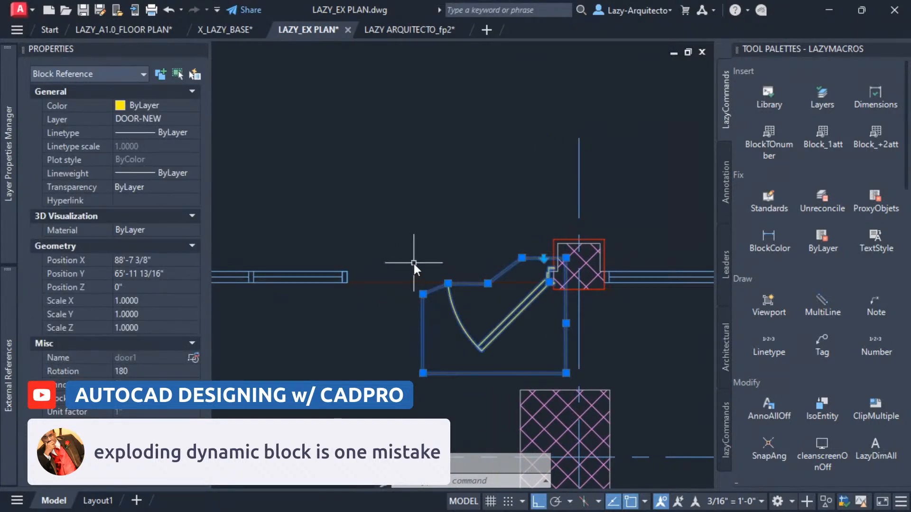
pyautogui.write('mi')
pyautogui.press('Return')
pyautogui.scroll(4, 432, 295)
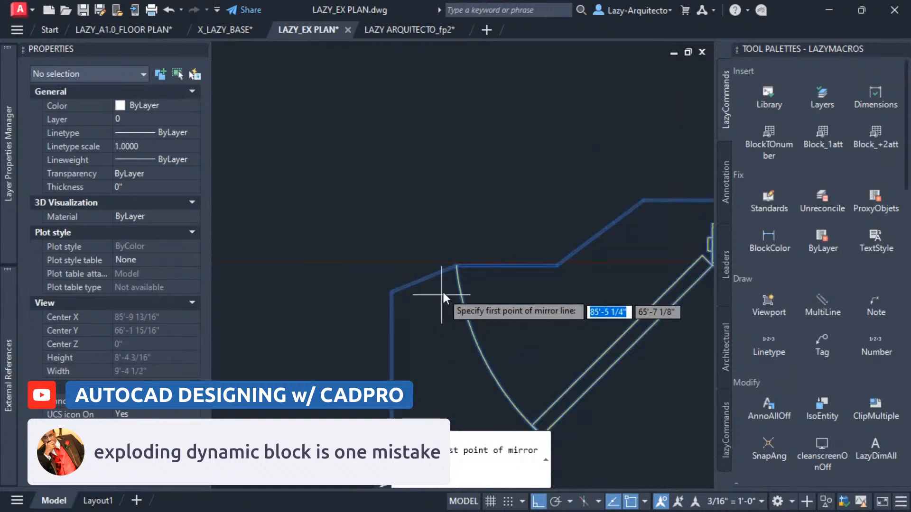
pyautogui.click(456, 266)
pyautogui.click(456, 171)
pyautogui.press('Return')
pyautogui.scroll(-5, 443, 248)
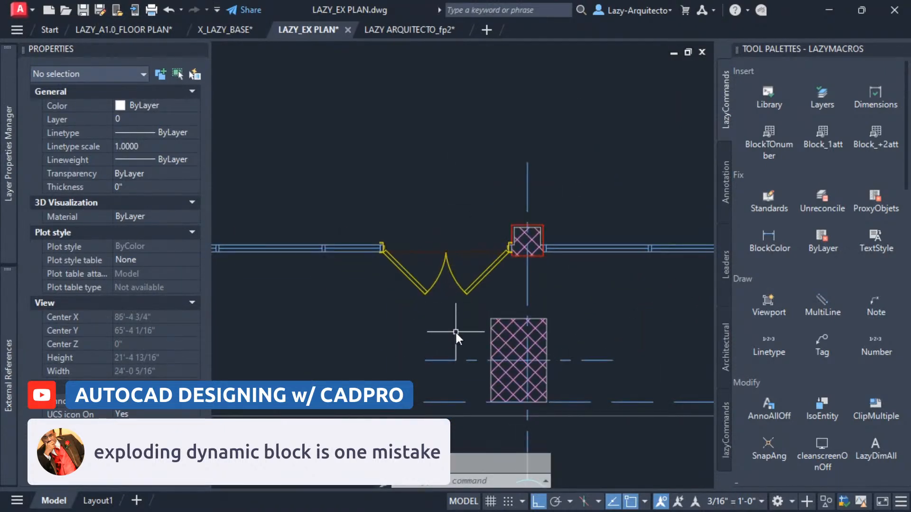
pyautogui.moveTo(391, 349); pyautogui.dragTo(384, 380, button='middle')
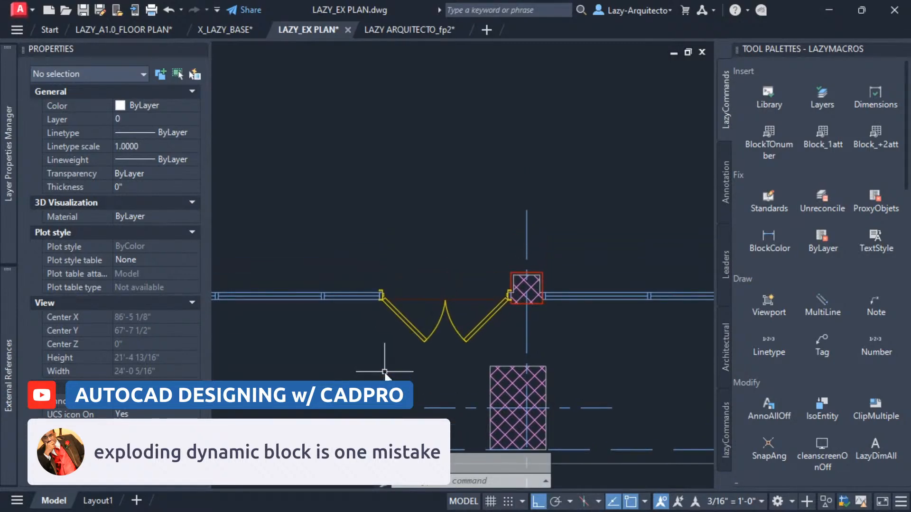
pyautogui.scroll(-2, 384, 373)
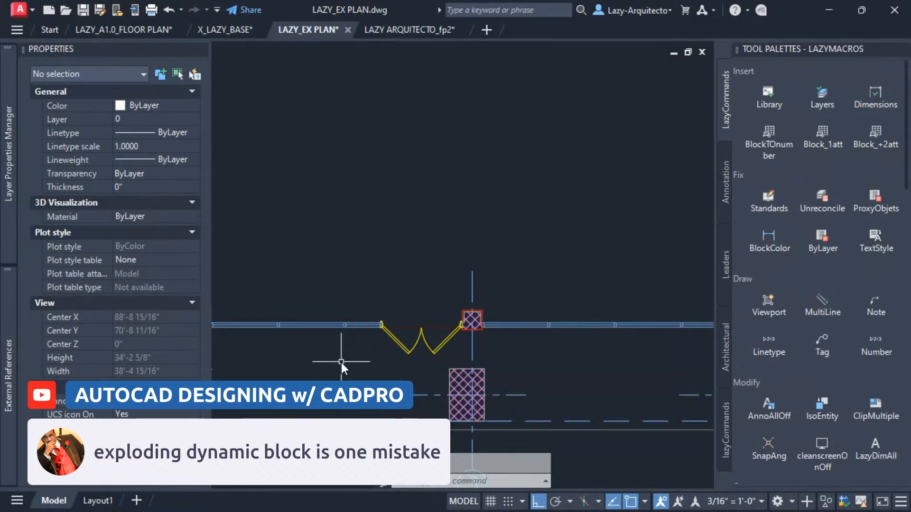
pyautogui.scroll(-2, 362, 377)
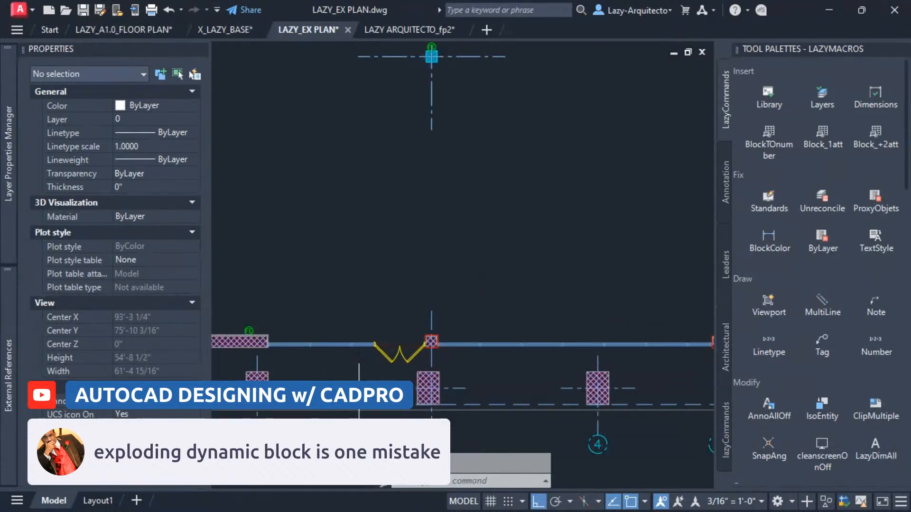